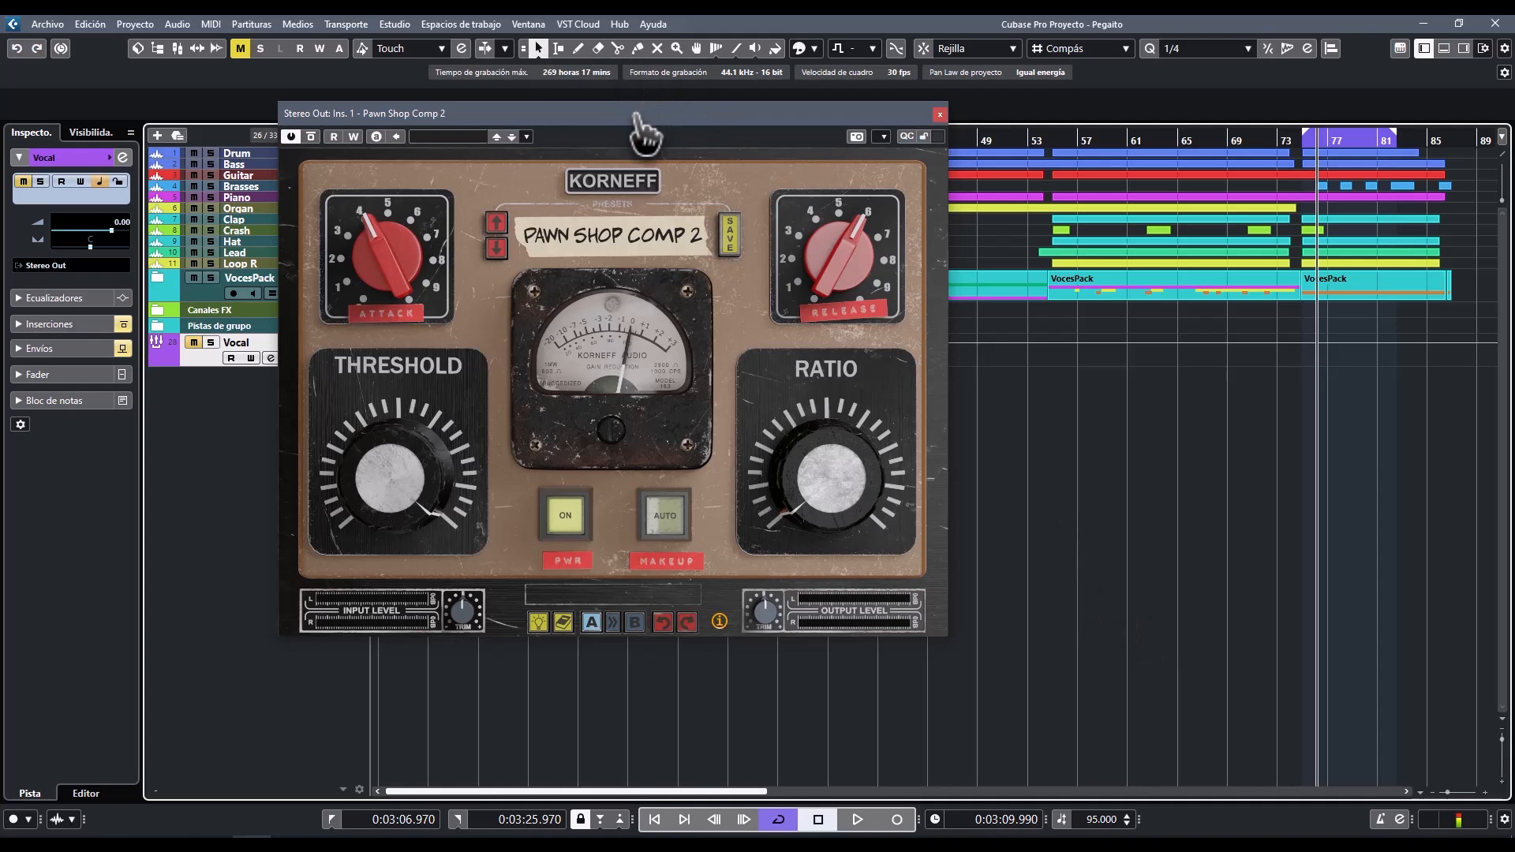
- Move the compressor window clear of the track list, and set Attack to 200 ms and Release to its maximum
left_click_drag(638, 124, 797, 118)
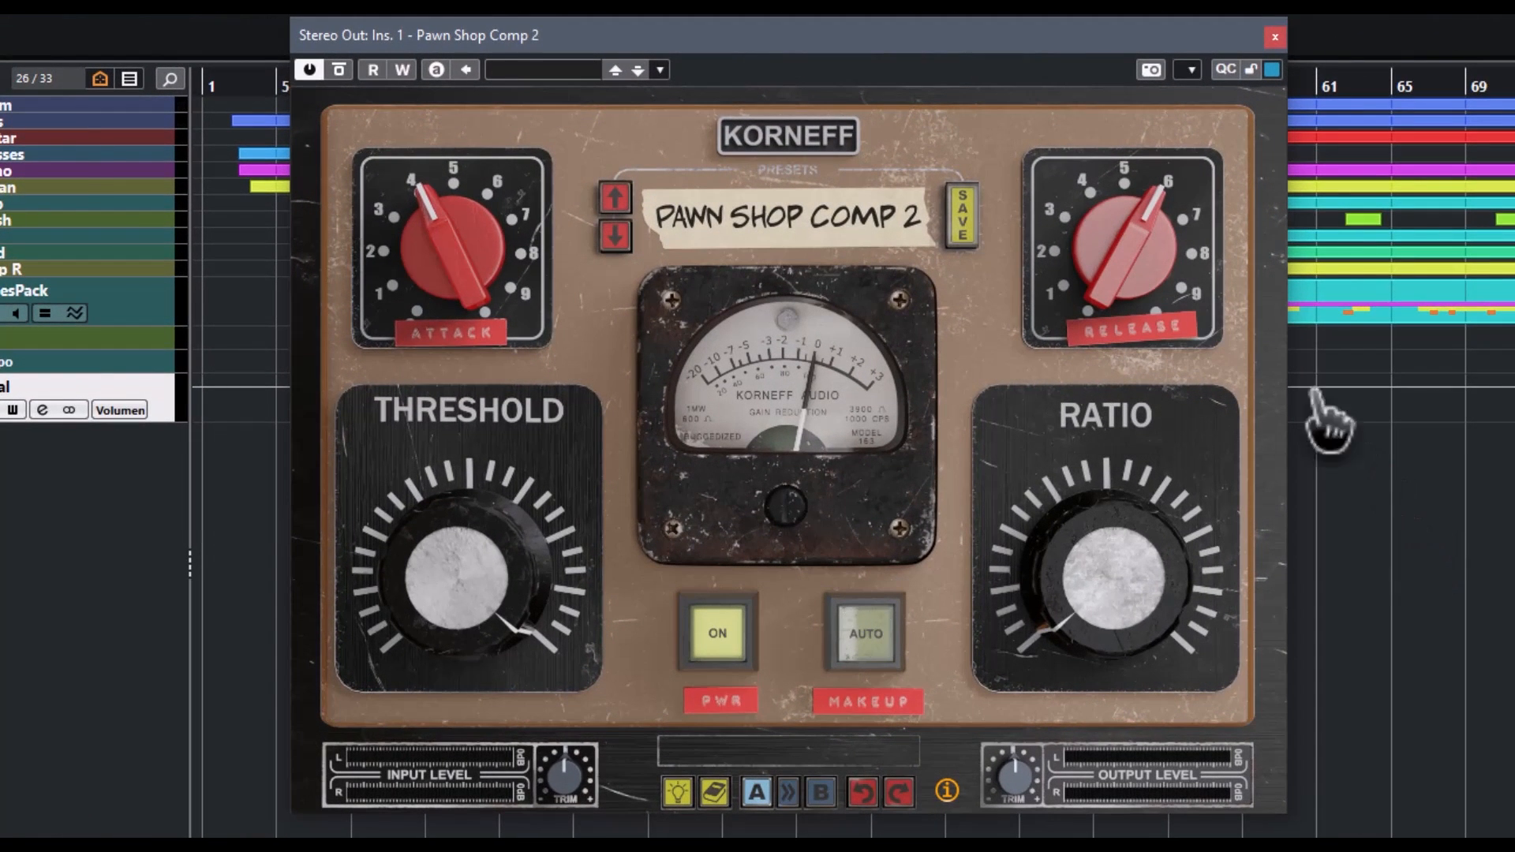
left_click_drag(456, 207, 531, 158)
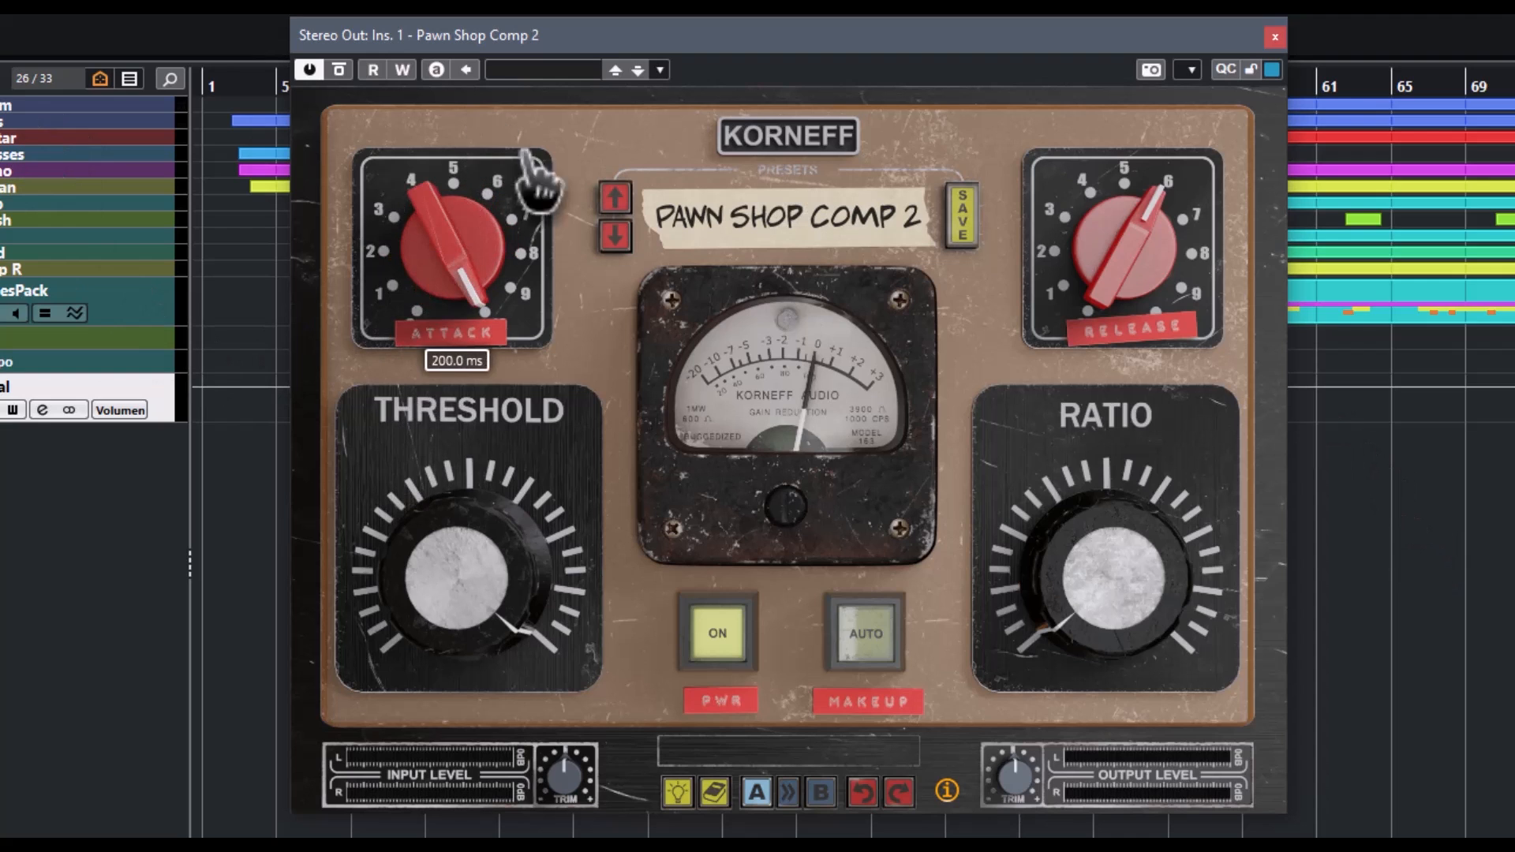
left_click_drag(1150, 287, 1207, 48)
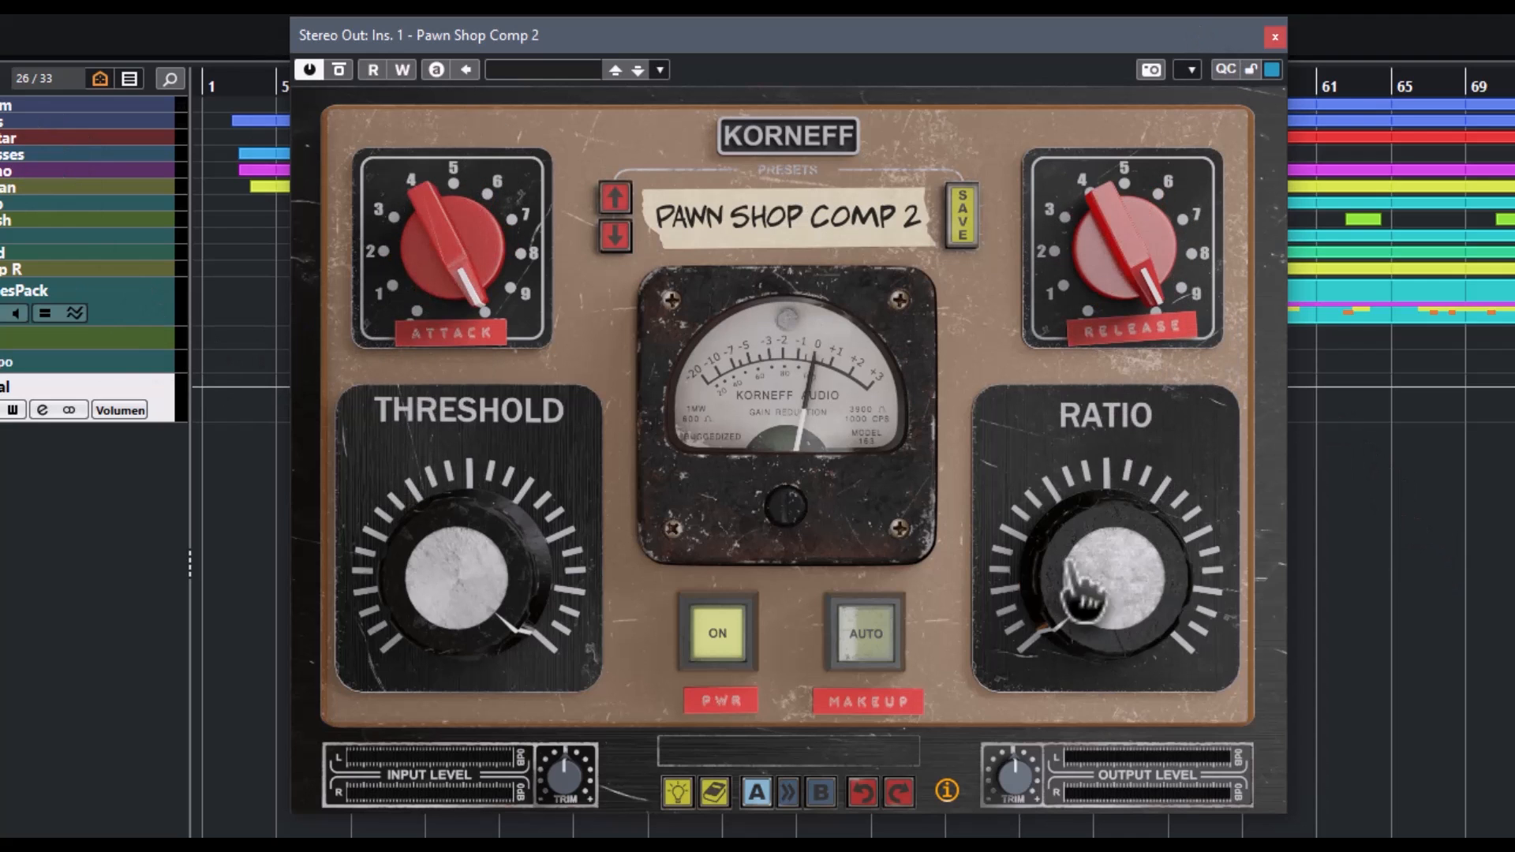
- Raise Ratio to about three o'clock and lower Threshold to about two o'clock, nudging the small knob under the meter to -0.4 dB
left_click_drag(1090, 602, 1100, 339)
left_click_drag(499, 653, 466, 625)
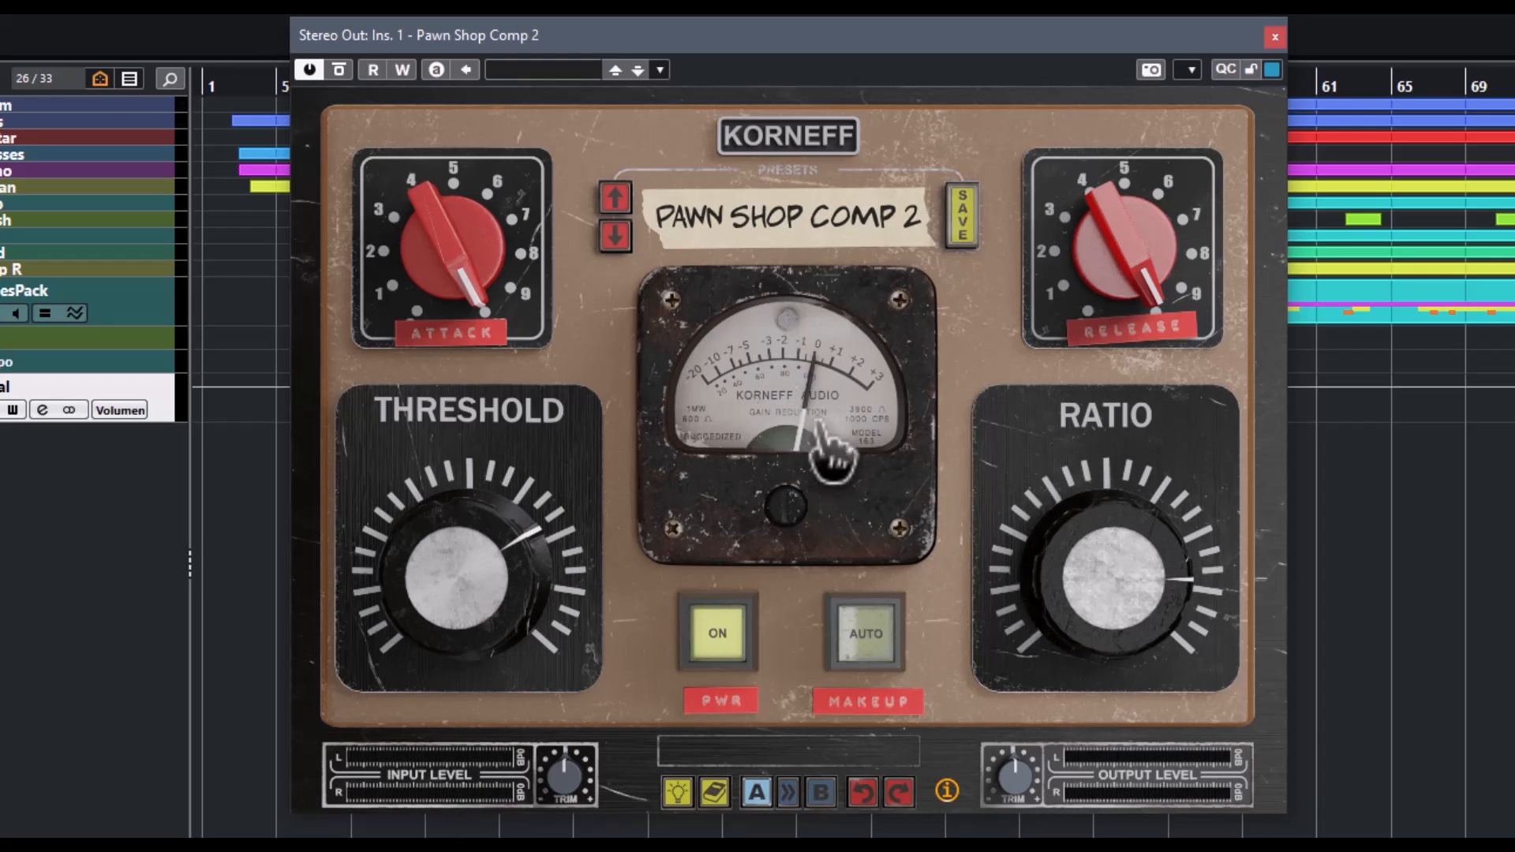
mouse_move(797, 517)
left_mouse_down()
mouse_move(781, 392)
mouse_move(789, 552)
mouse_move(787, 519)
left_mouse_up()
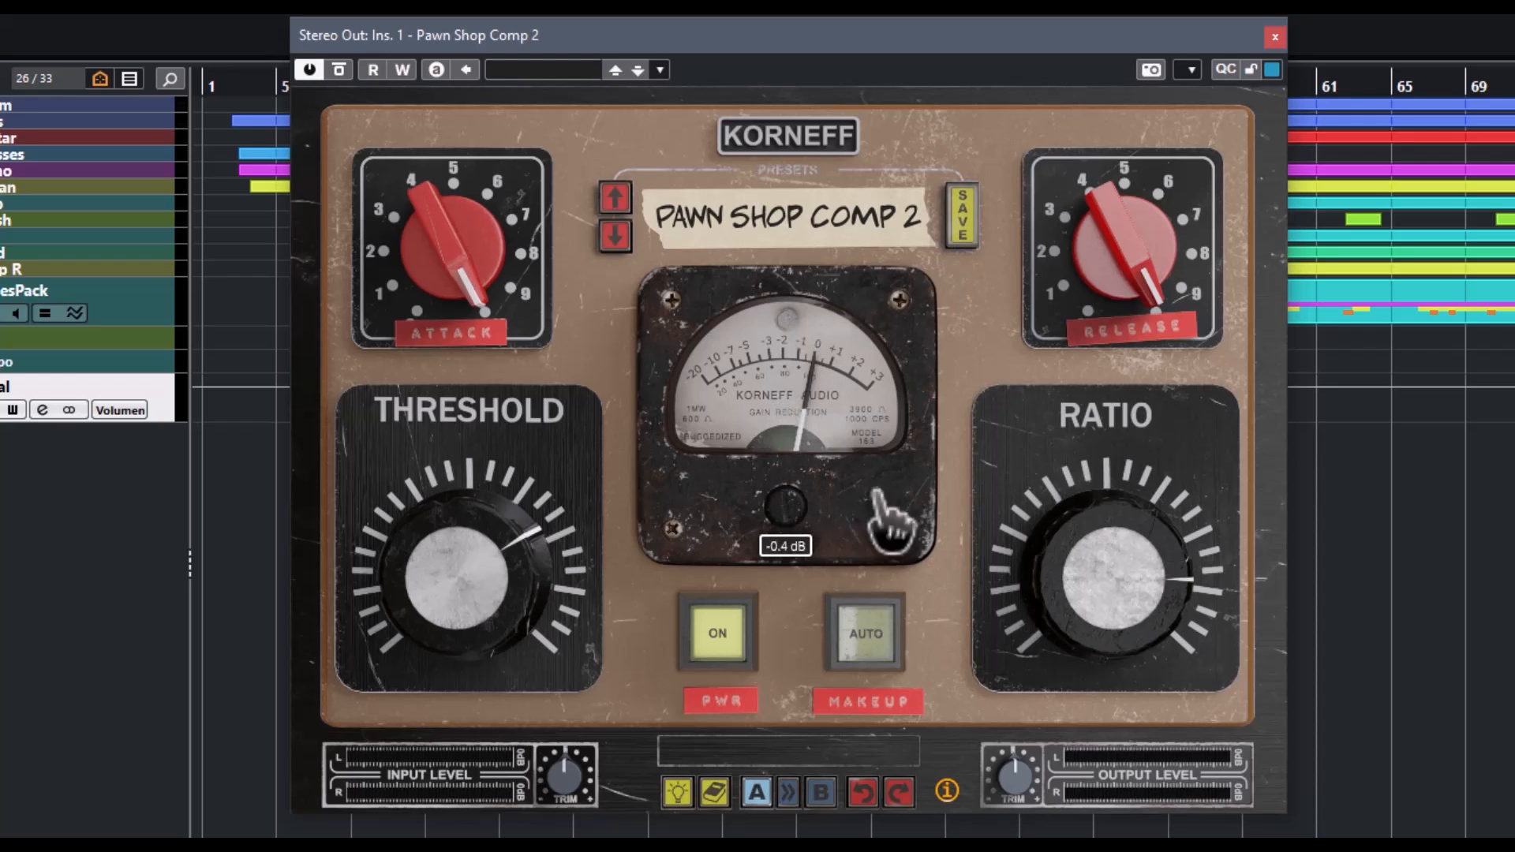
- Switch the compressor's power off and on again, and toggle automatic makeup gain on and back off
left_click(722, 631)
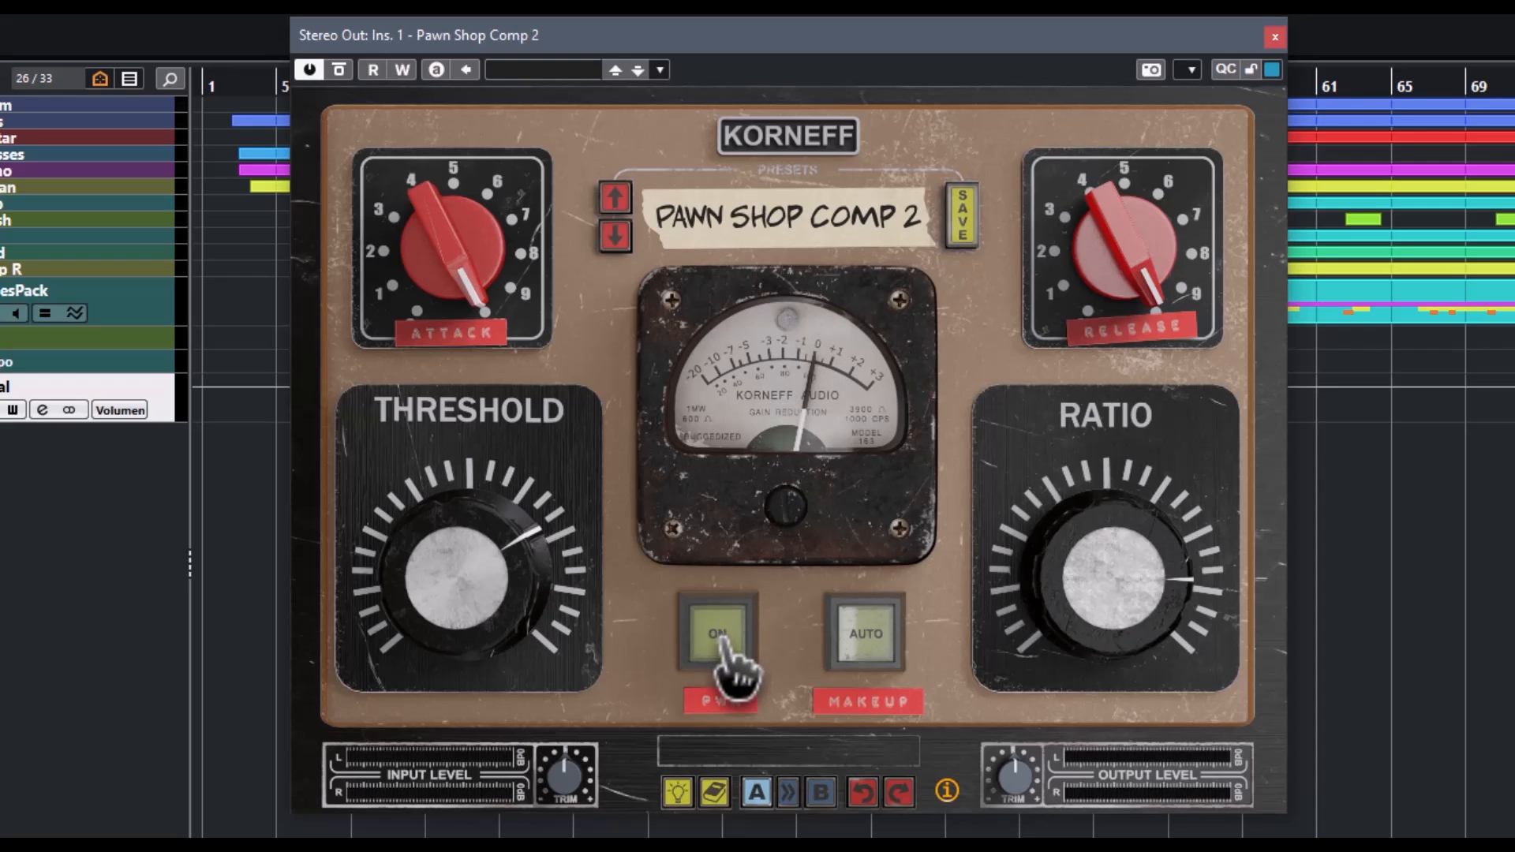
left_click(718, 645)
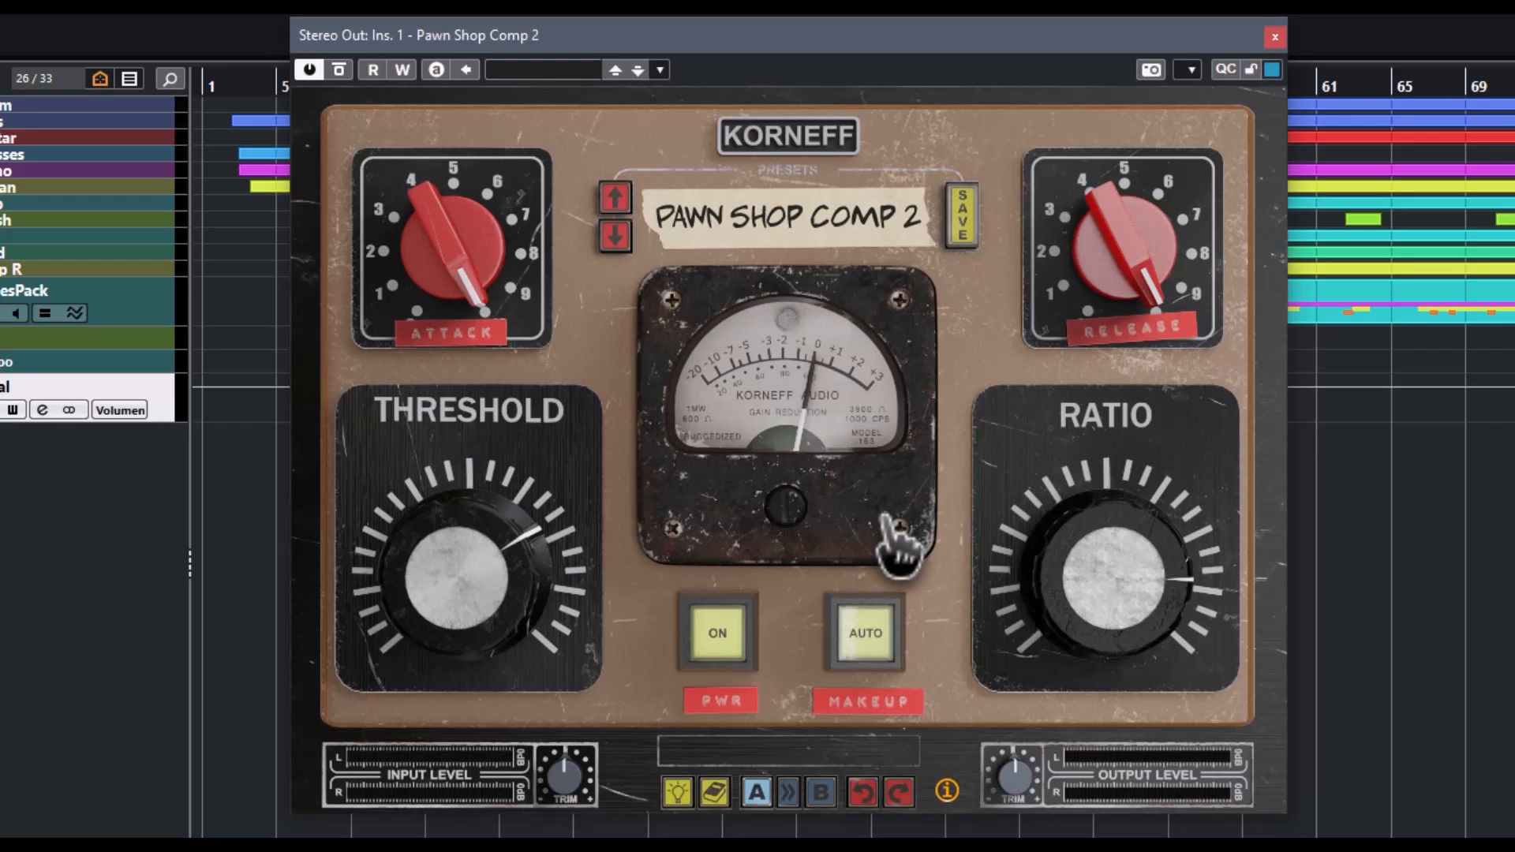
left_click(862, 644)
left_click(868, 645)
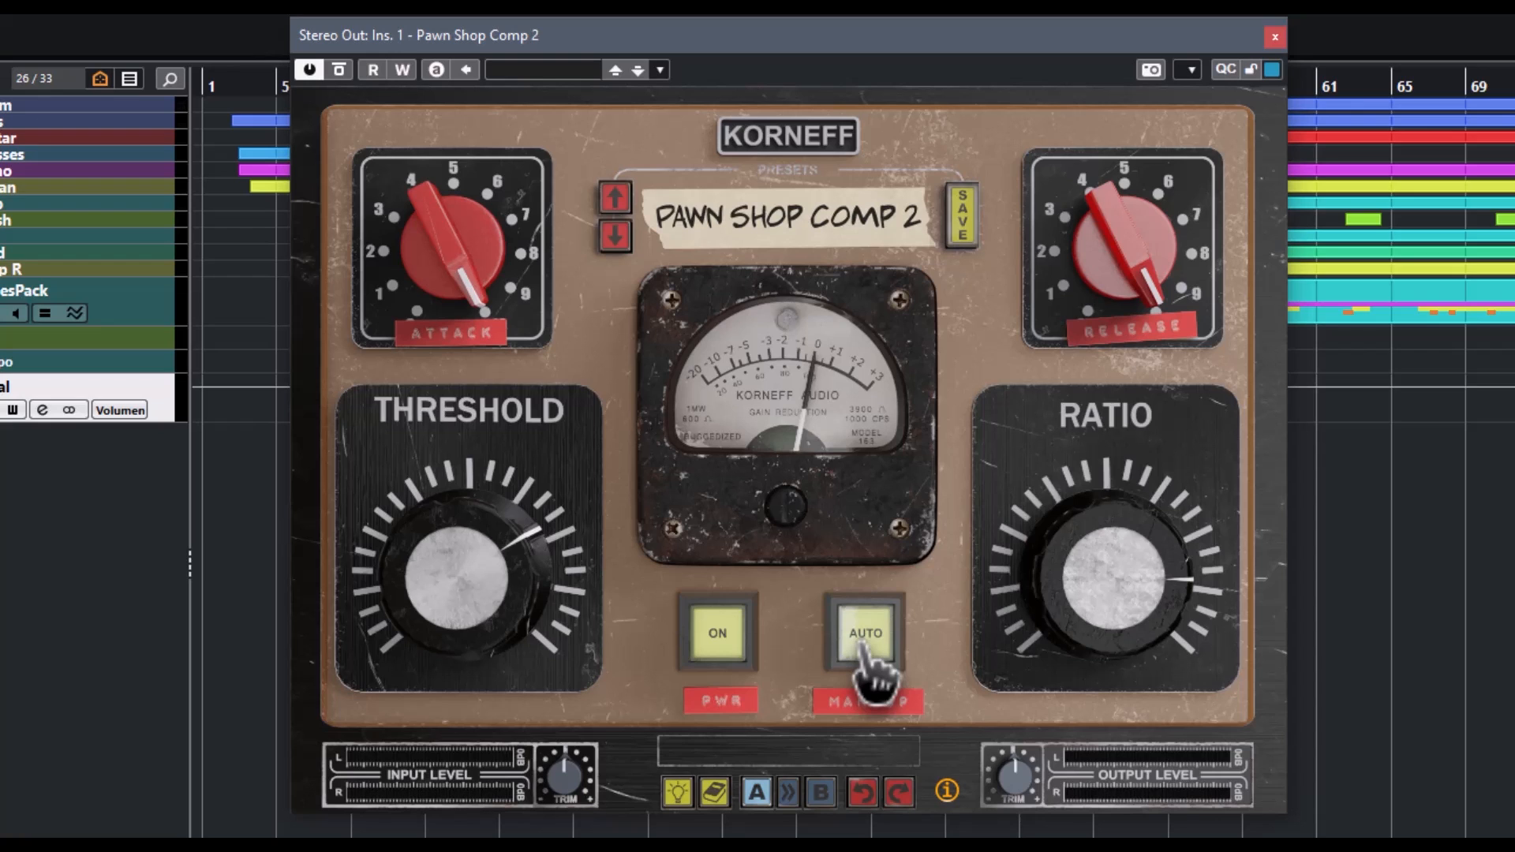
left_click(865, 643)
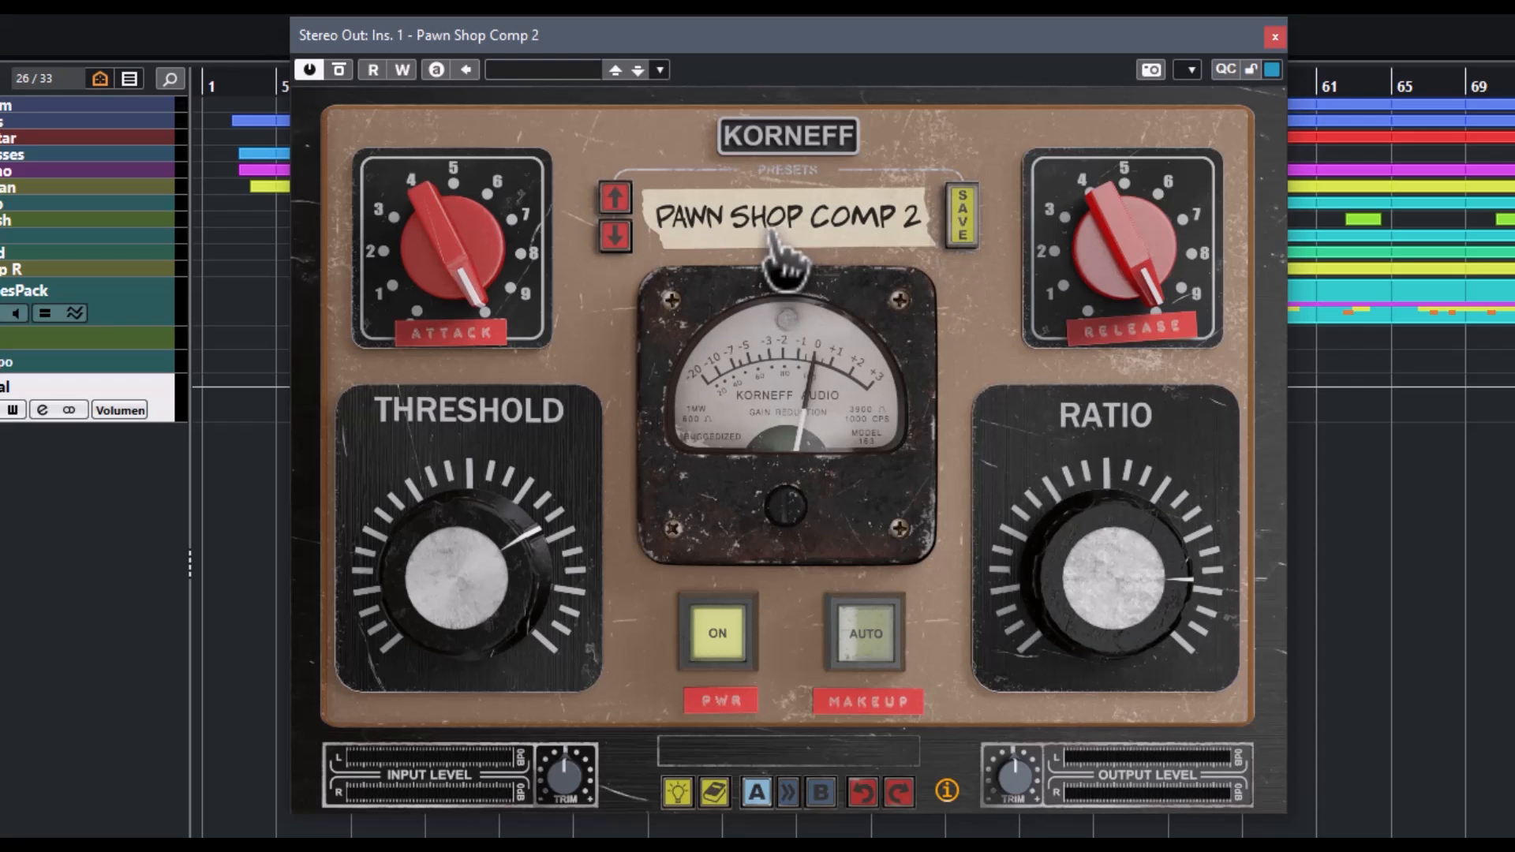
- Show the compressor's internal panel and look through the output transformer and preamp tube options
left_click(789, 138)
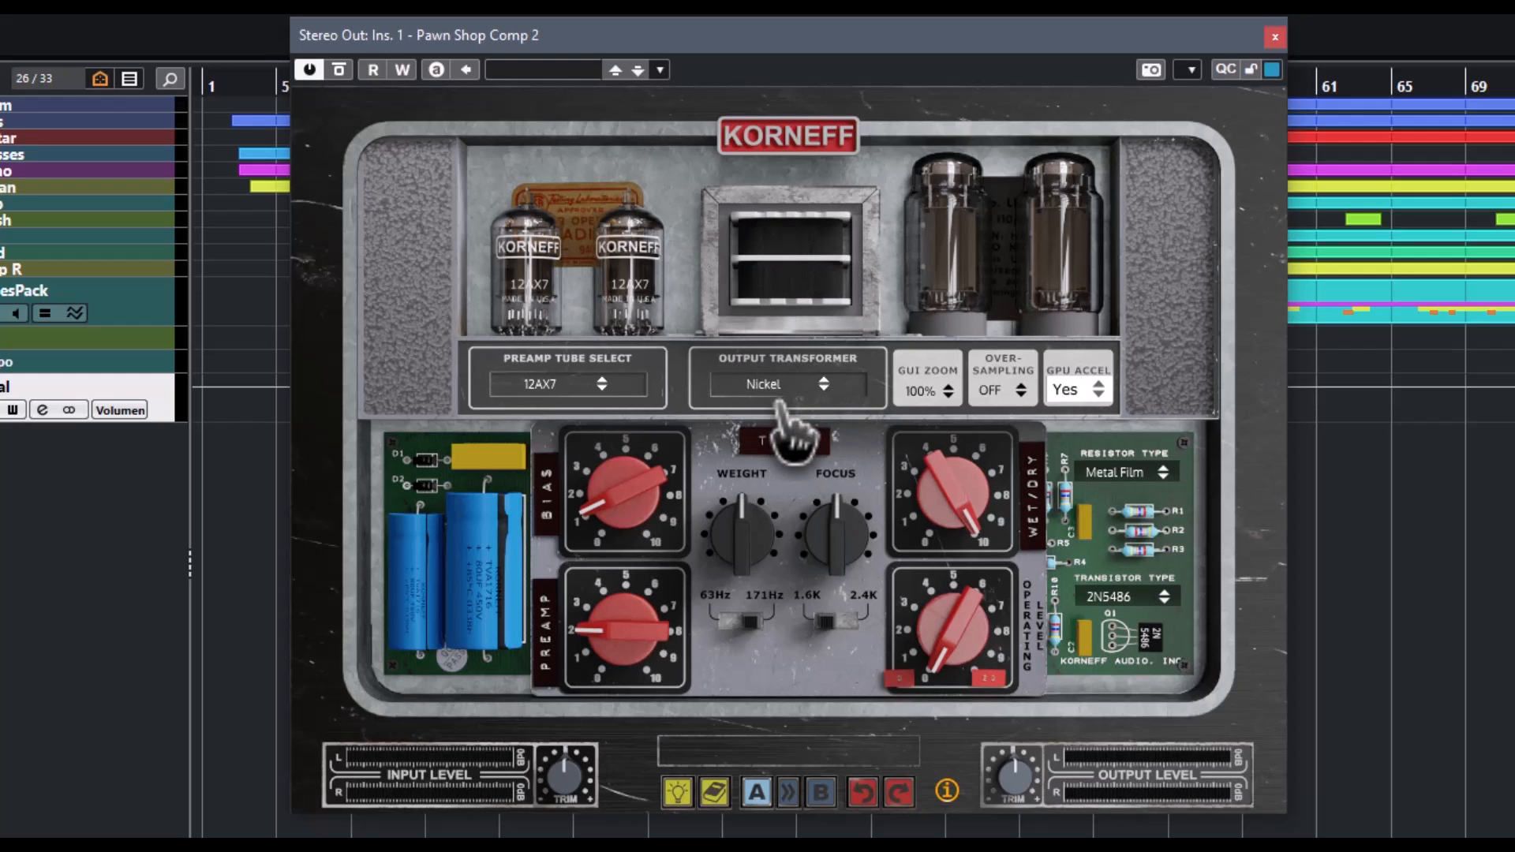
left_click(827, 385)
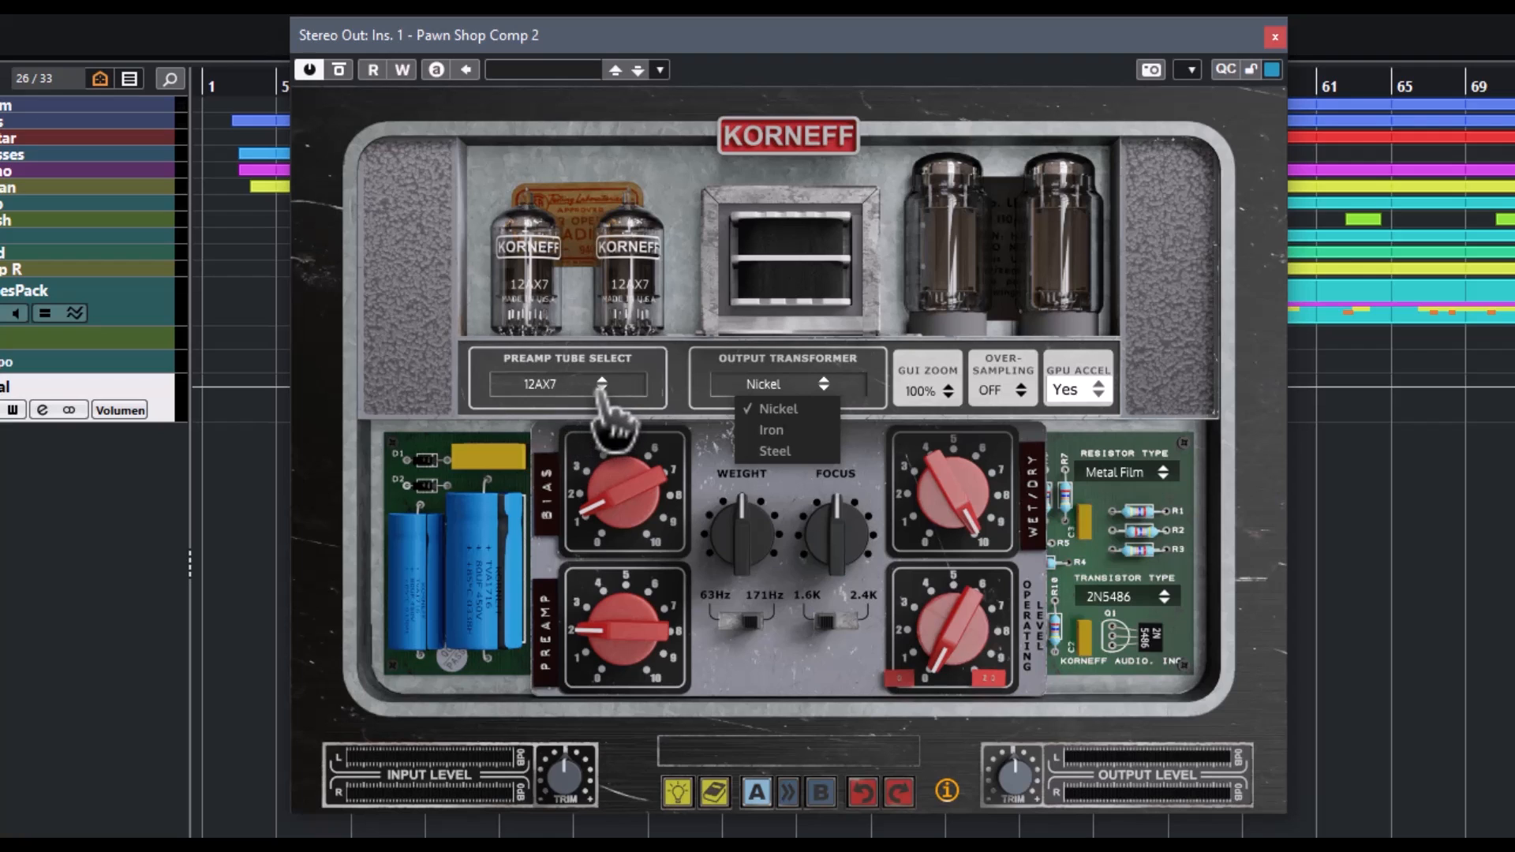
left_click(602, 383)
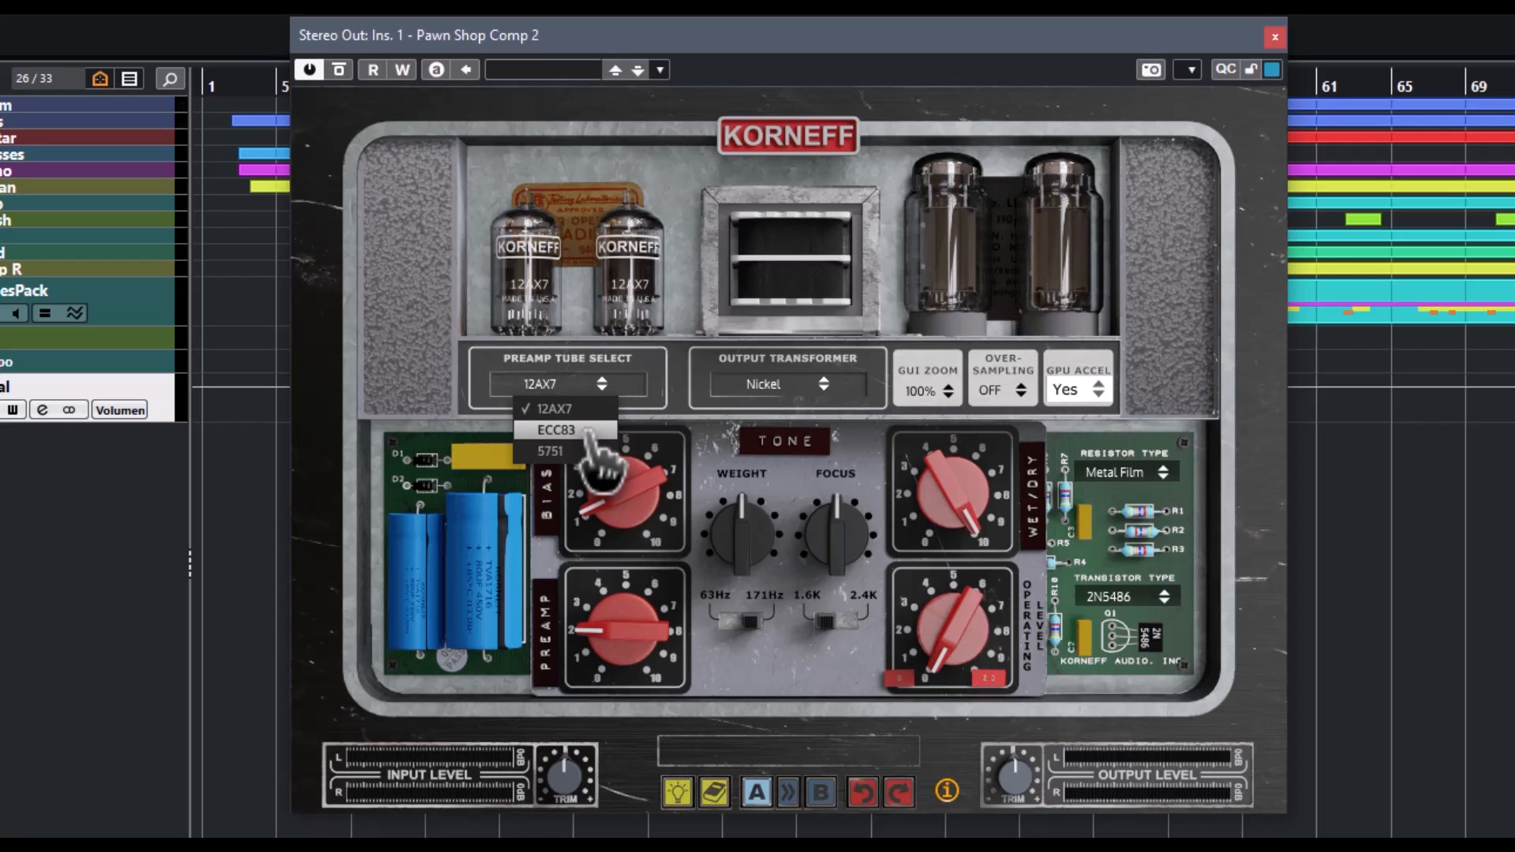
left_click(1133, 292)
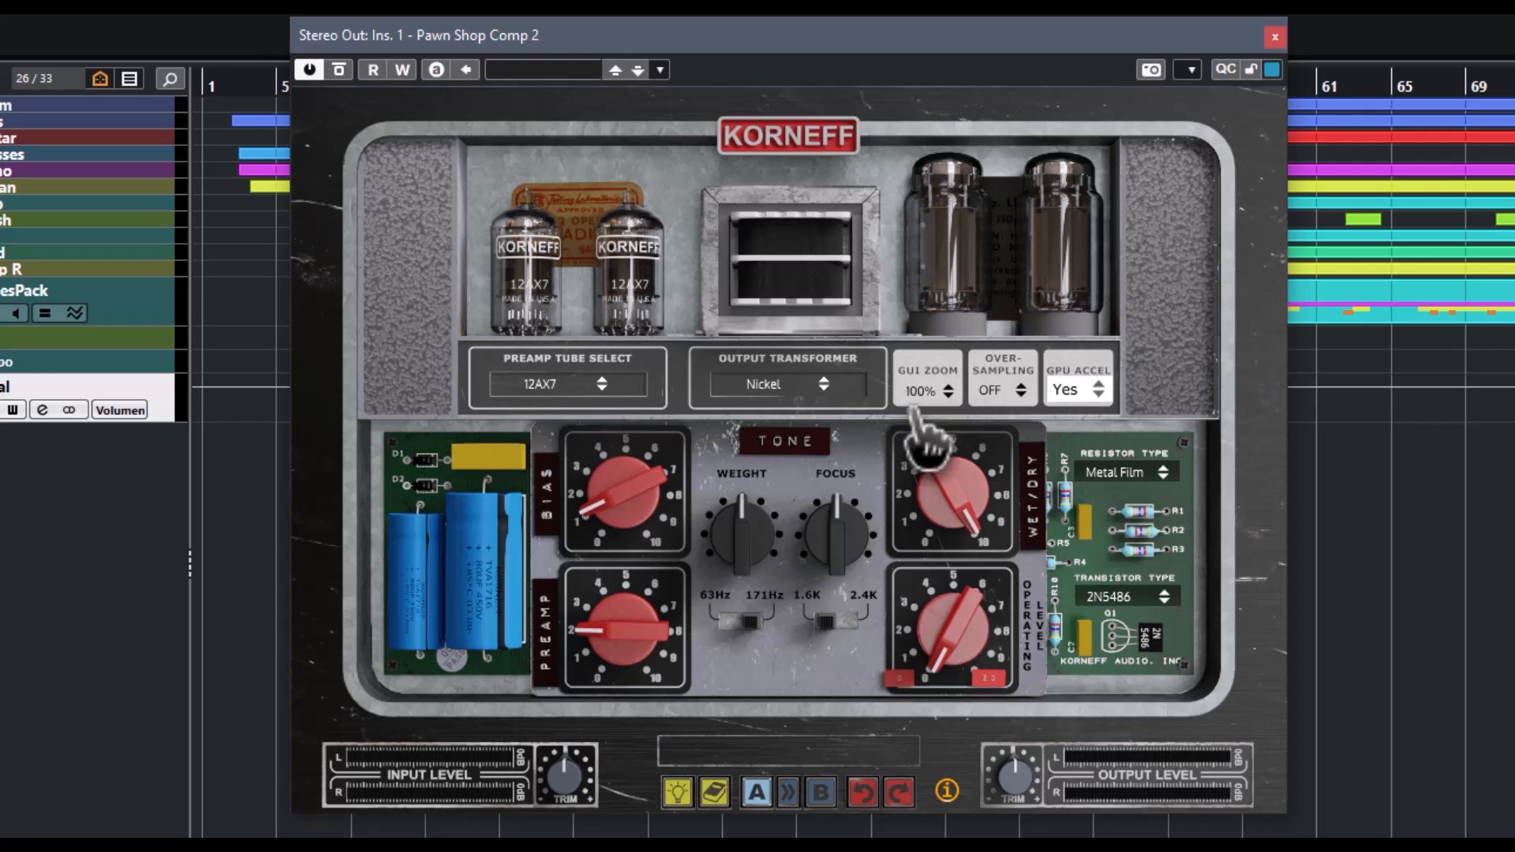
- Examine the GUI zoom, GPU acceleration and oversampling options on the internal panel without changing them
left_click(948, 391)
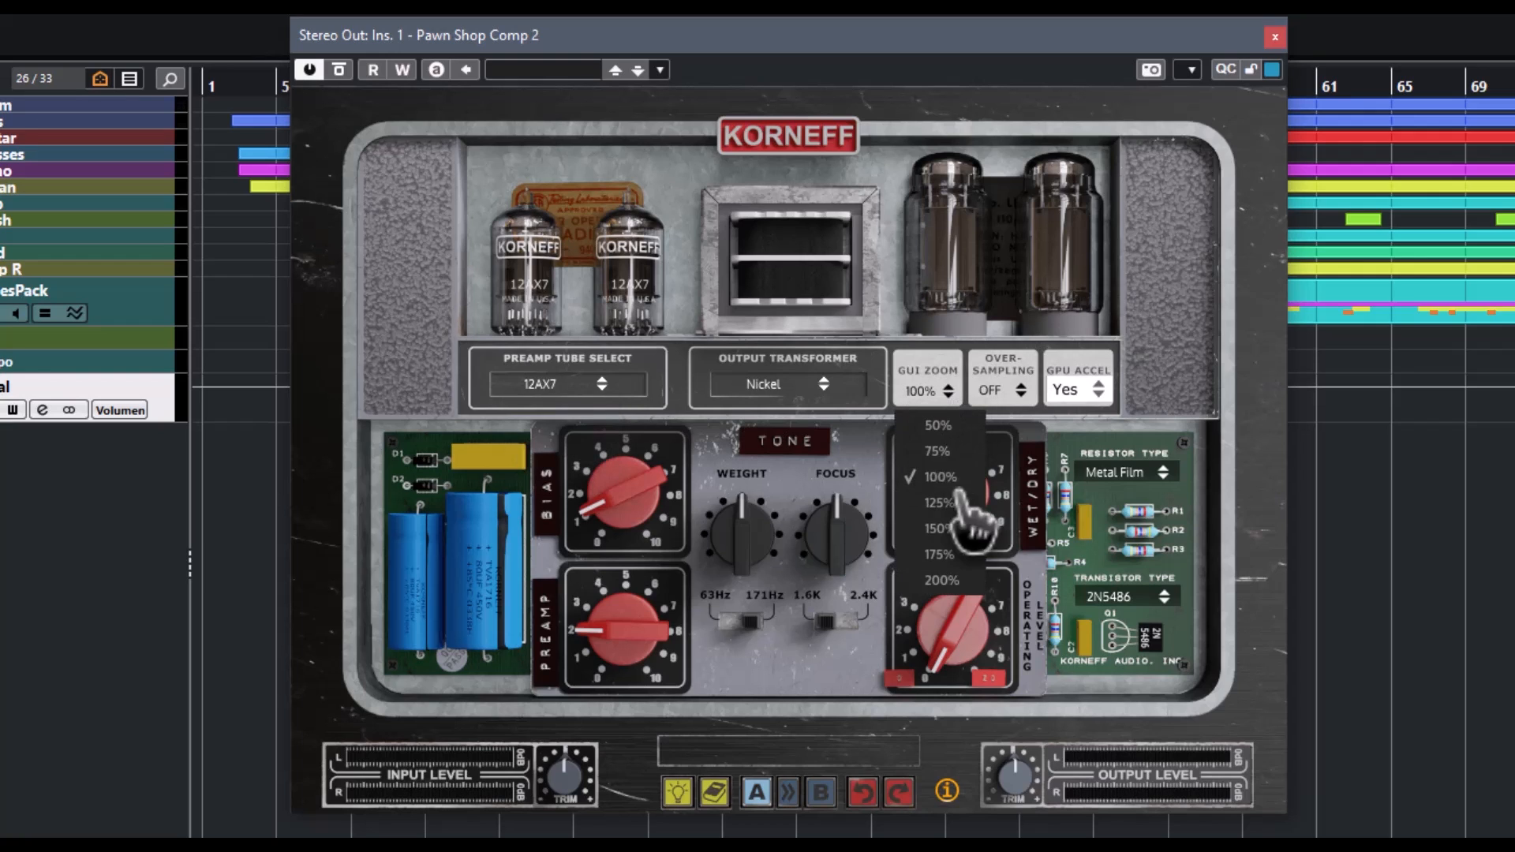
left_click(1088, 394)
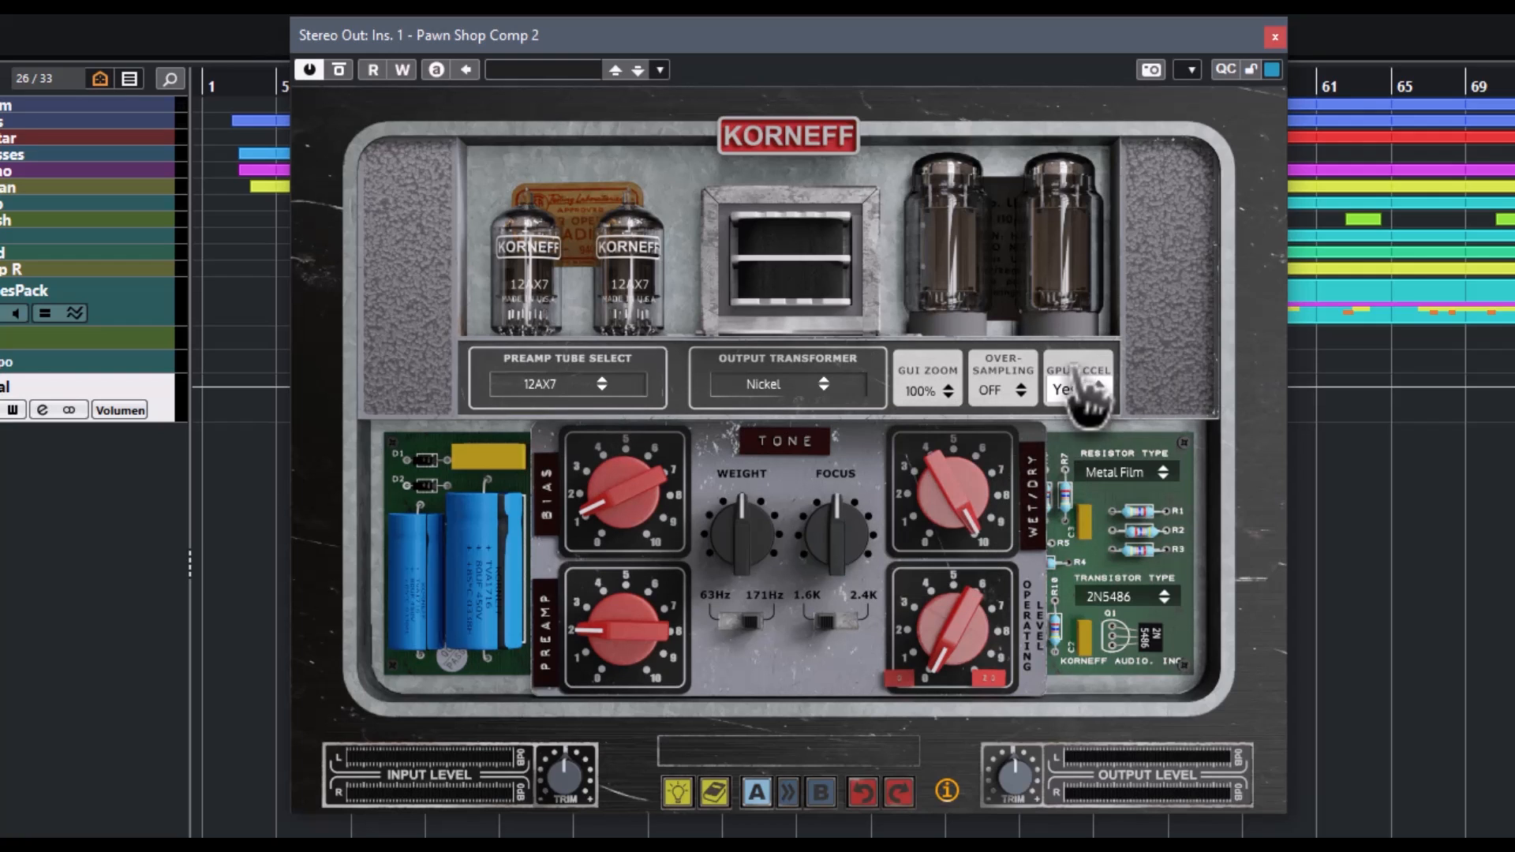
left_click(1015, 390)
left_click(1149, 373)
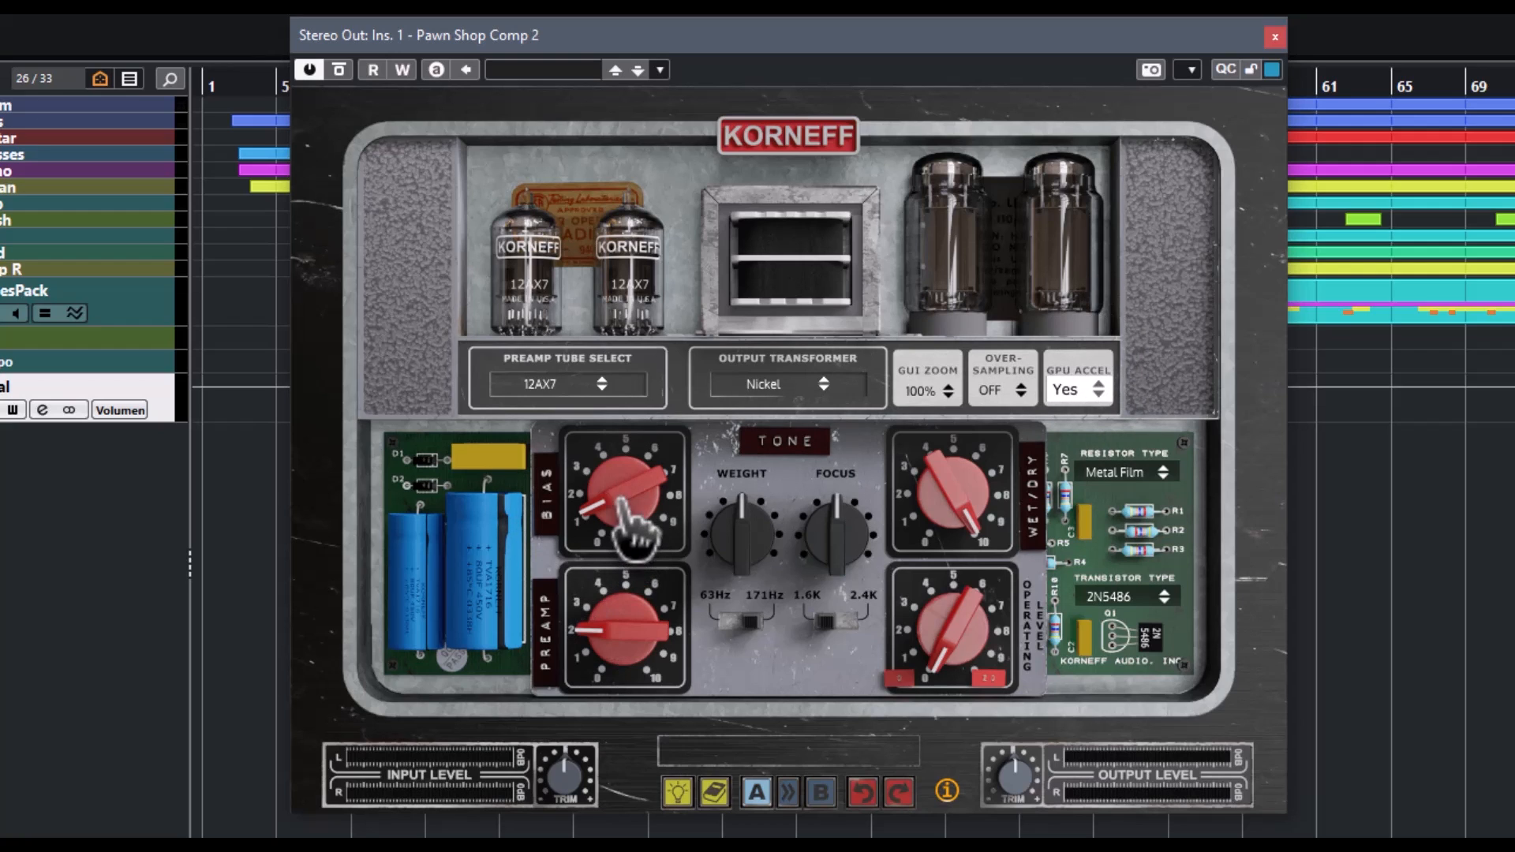
- Turn Bias down to its minimum and flip the Weight and Focus tone frequency switches to their other settings
left_click_drag(621, 484, 619, 623)
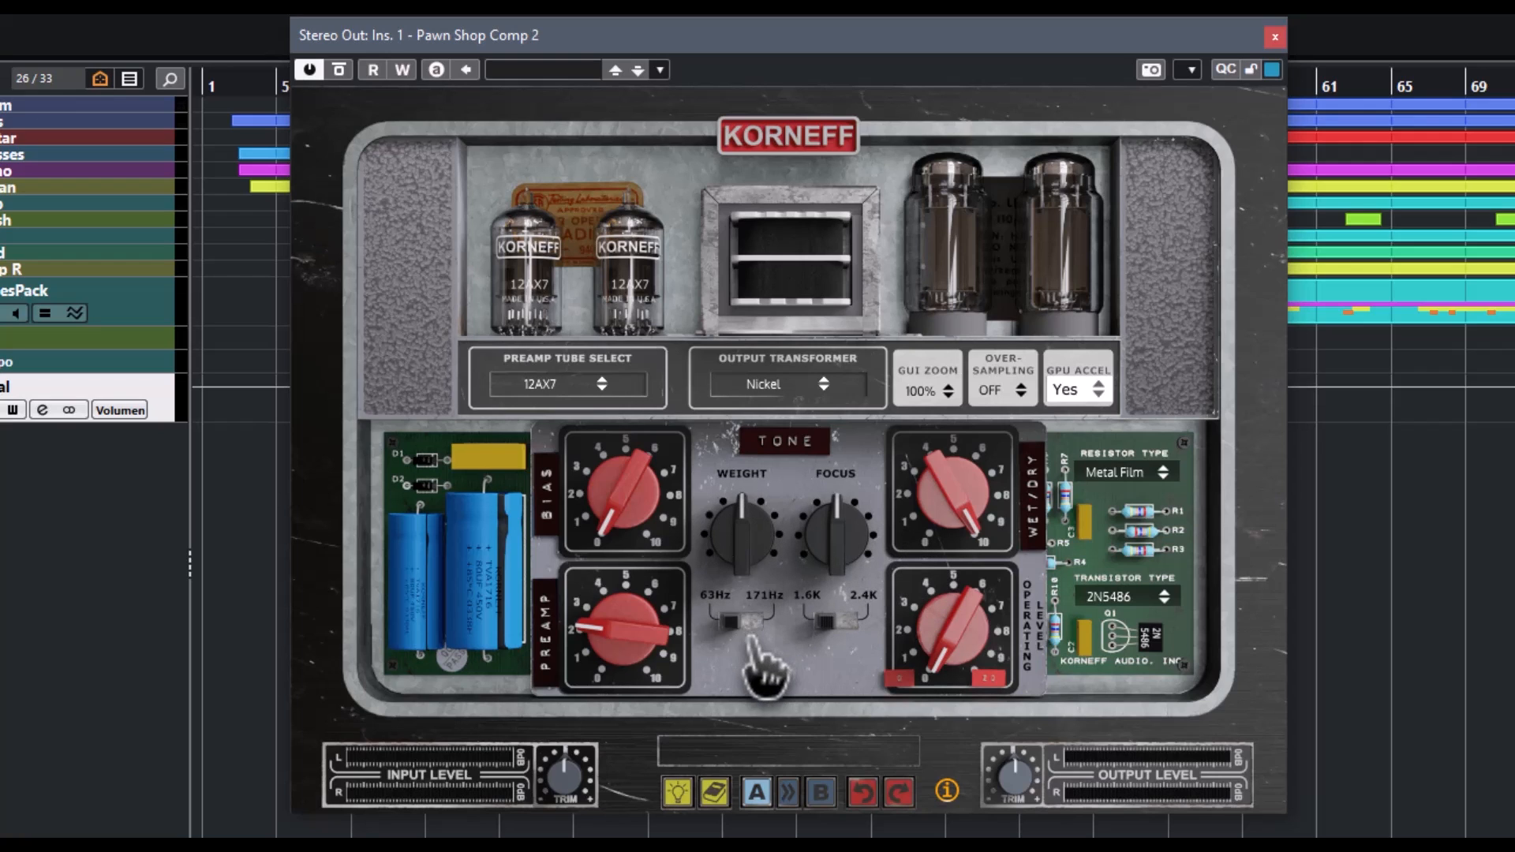
left_click(750, 625)
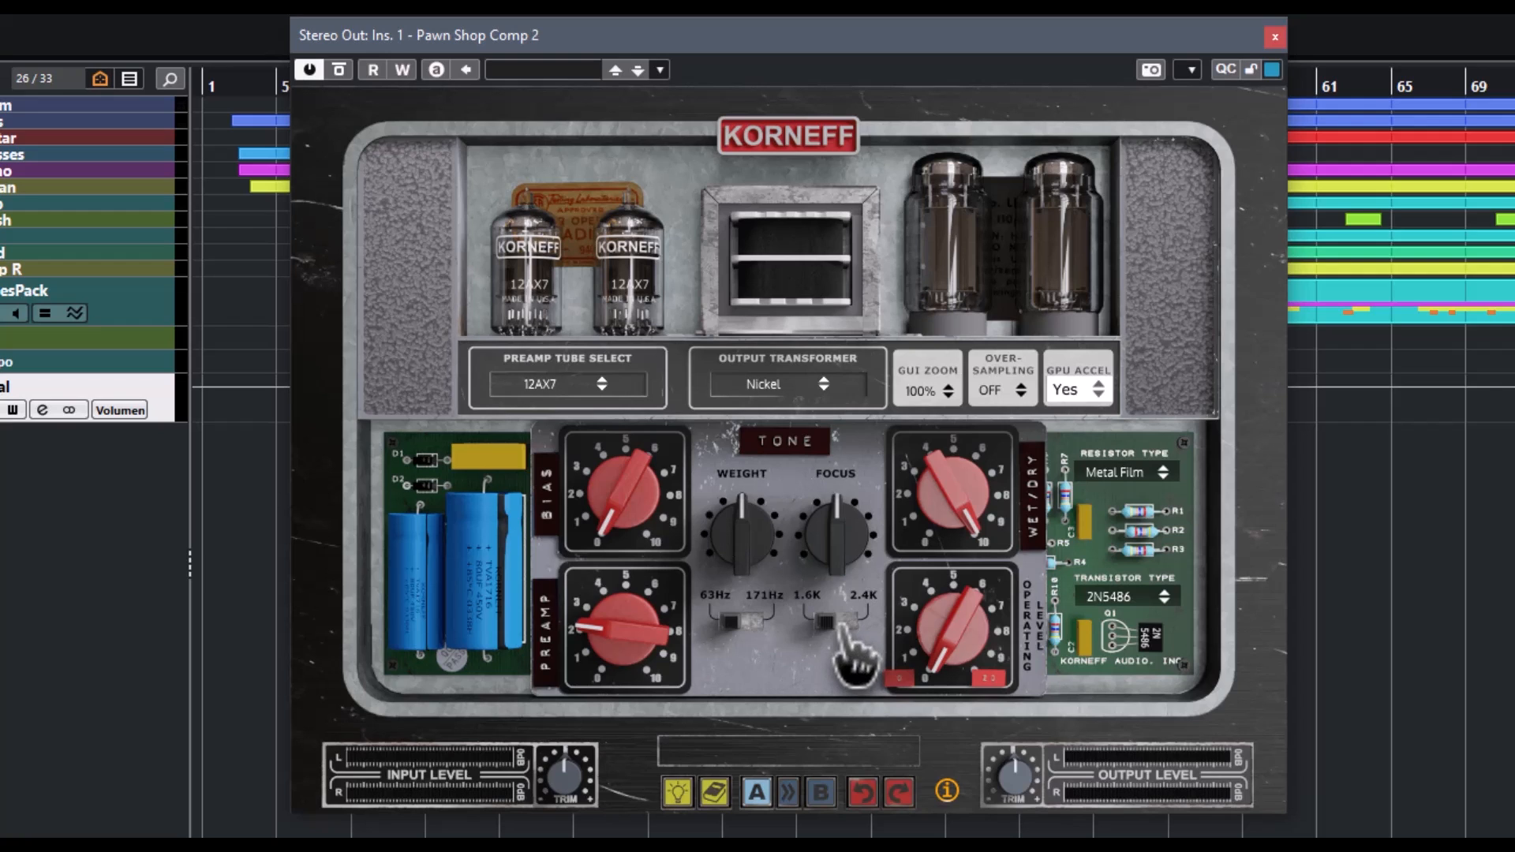
left_click(839, 624)
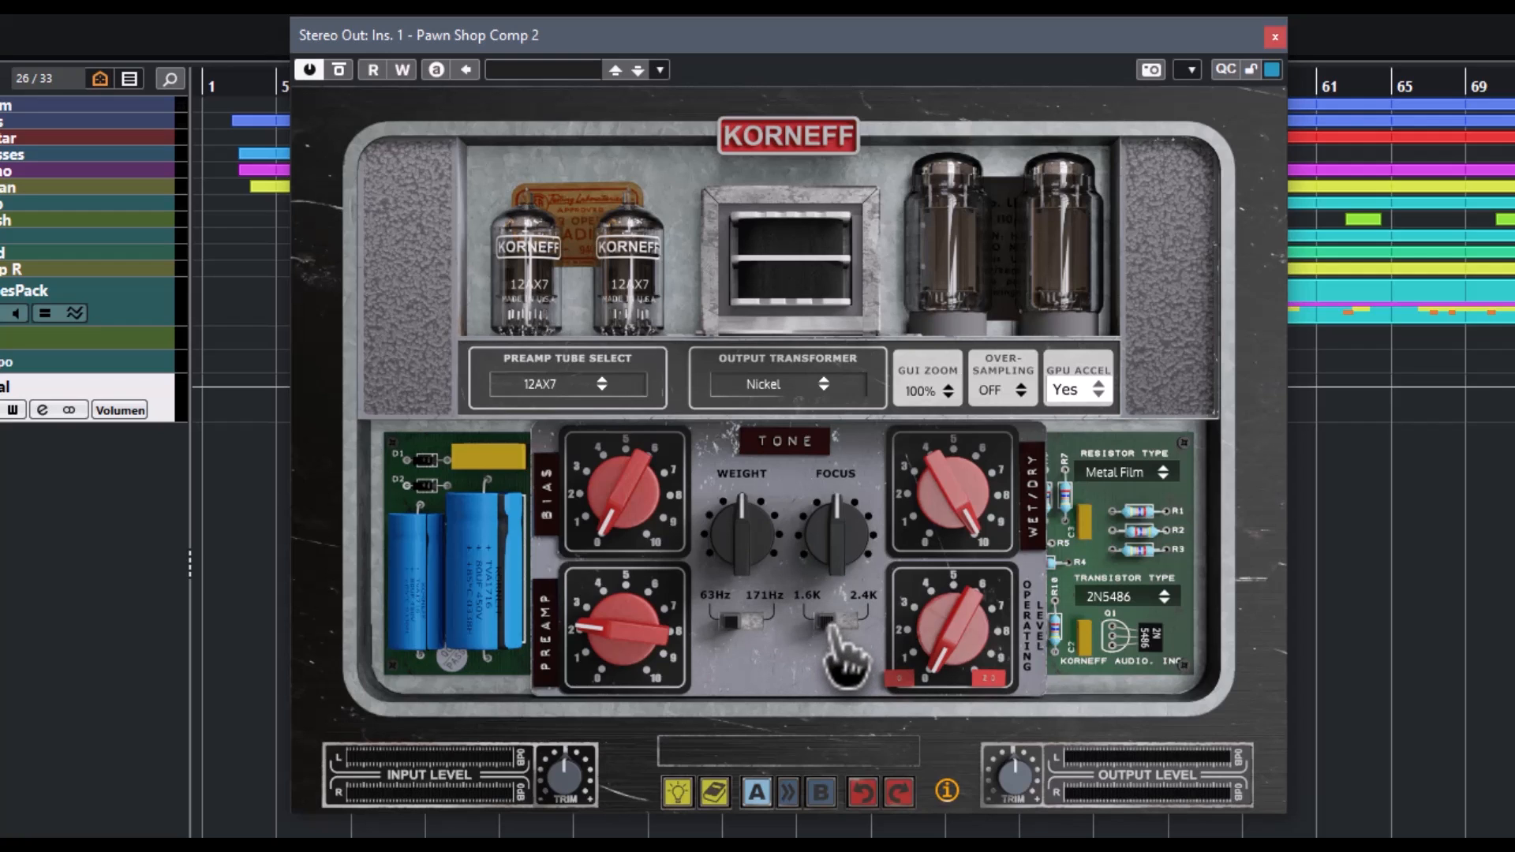
left_click(833, 623)
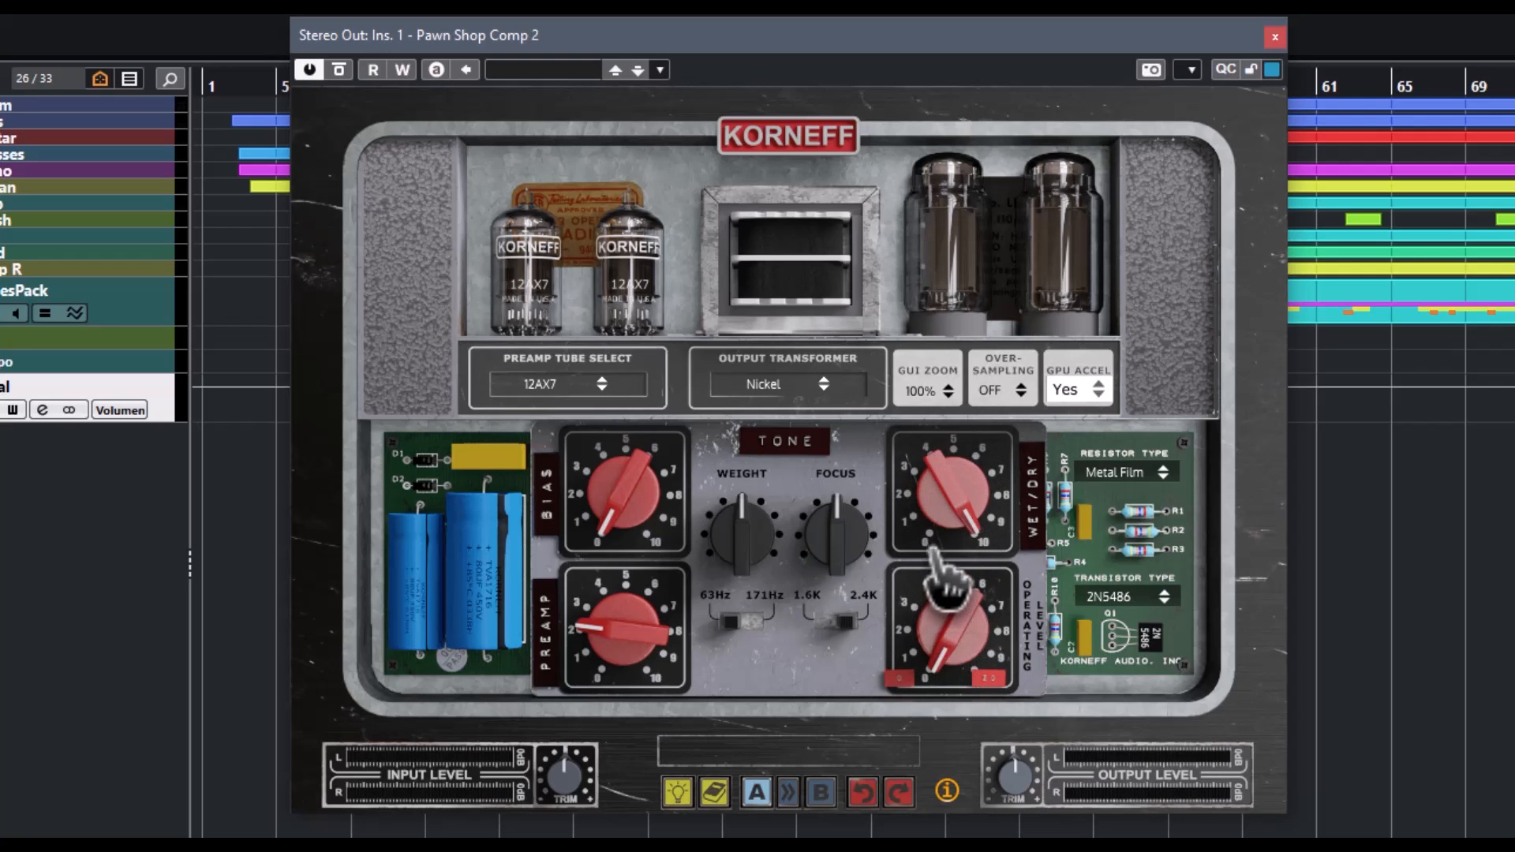
- Try the Operating Level control, leaving it at 0.00 dB, and look through the resistor and transistor type options
left_click_drag(937, 534, 943, 710)
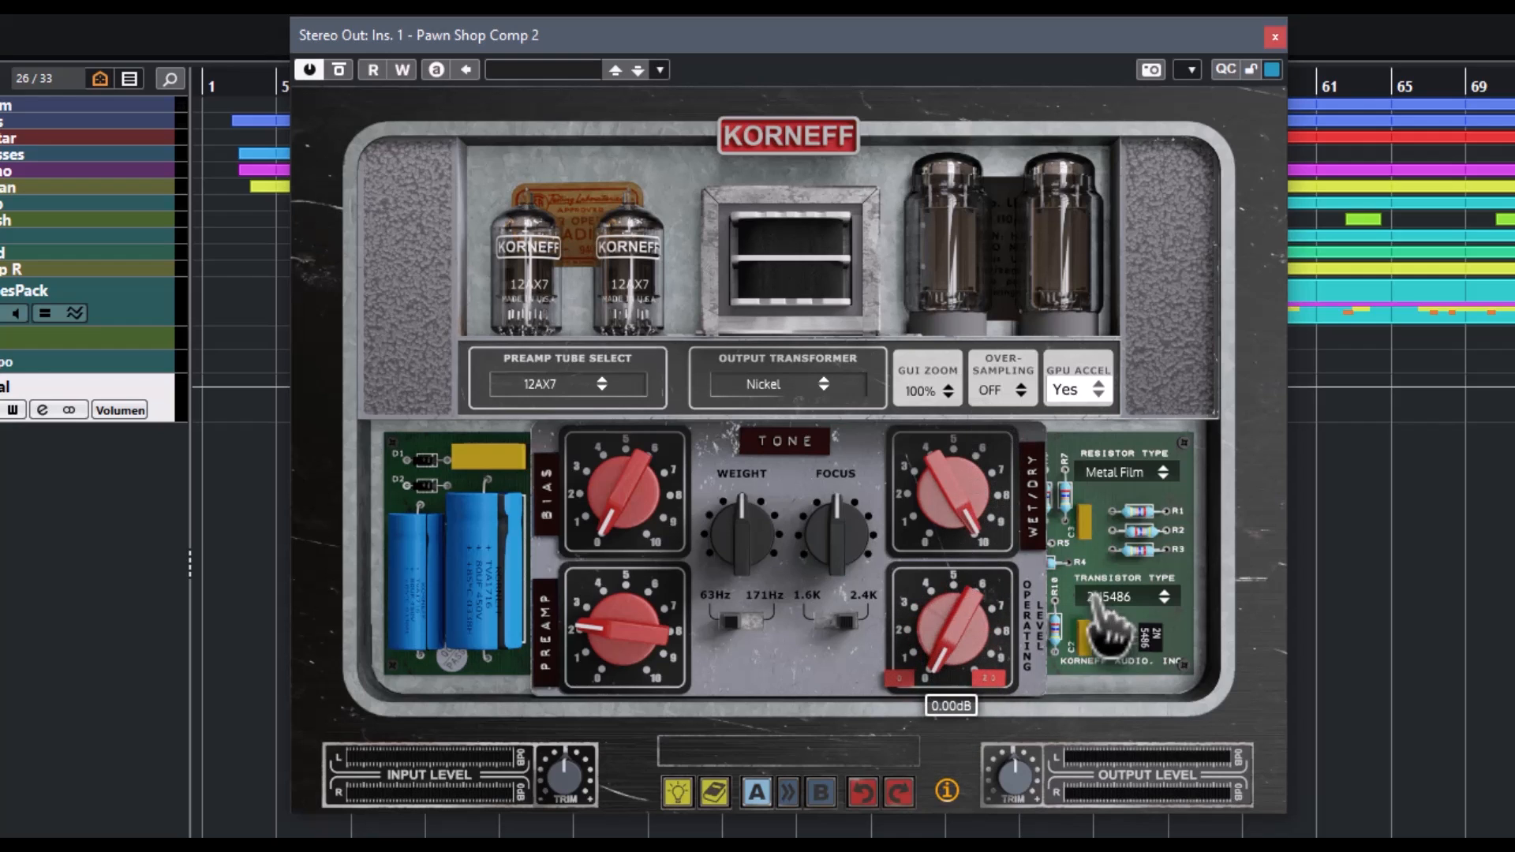
left_click(1163, 470)
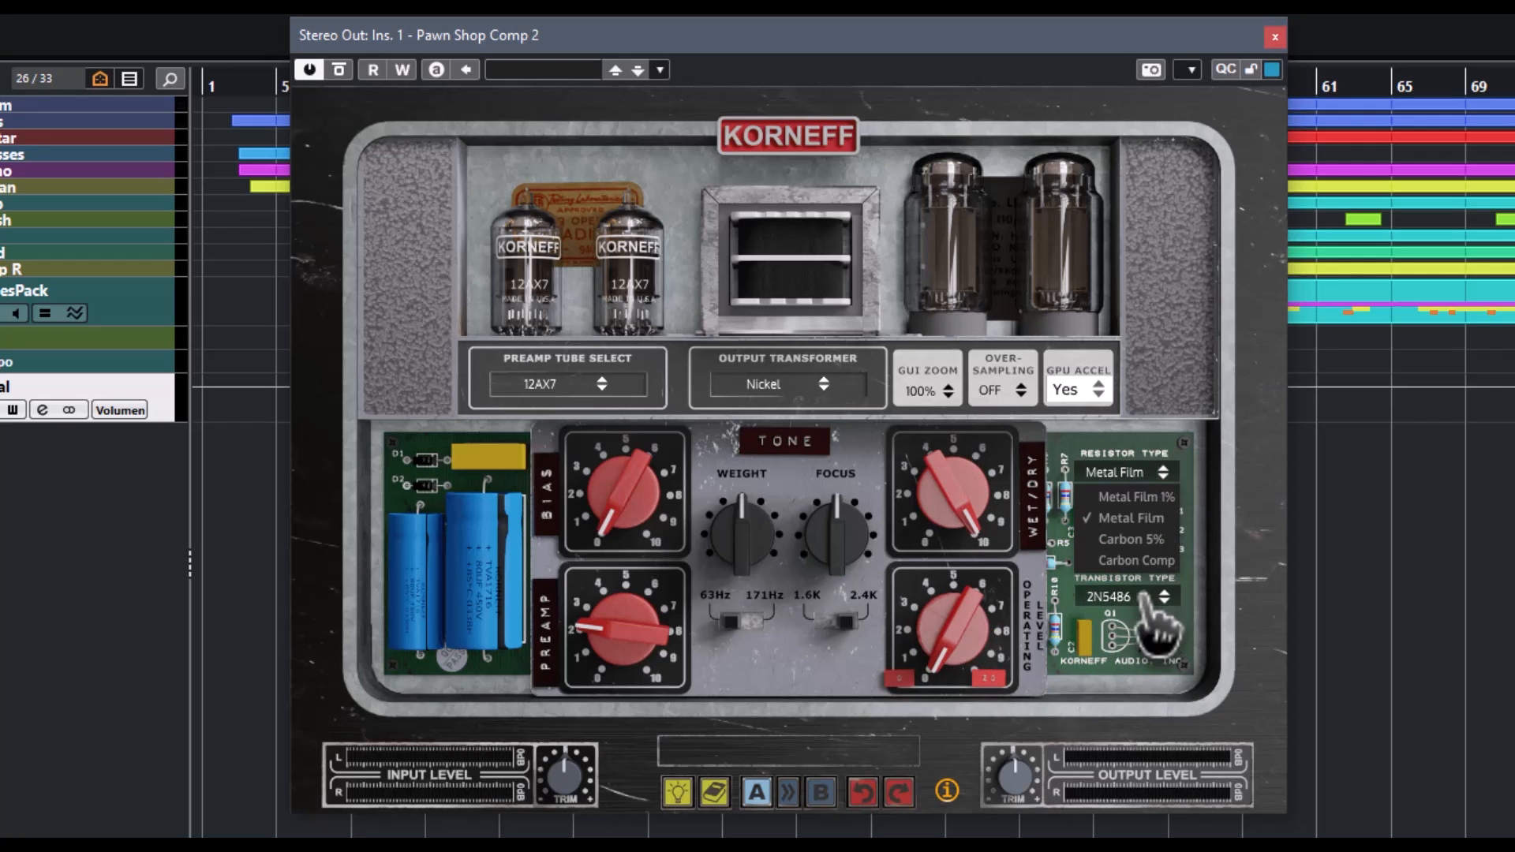
left_click(1146, 496)
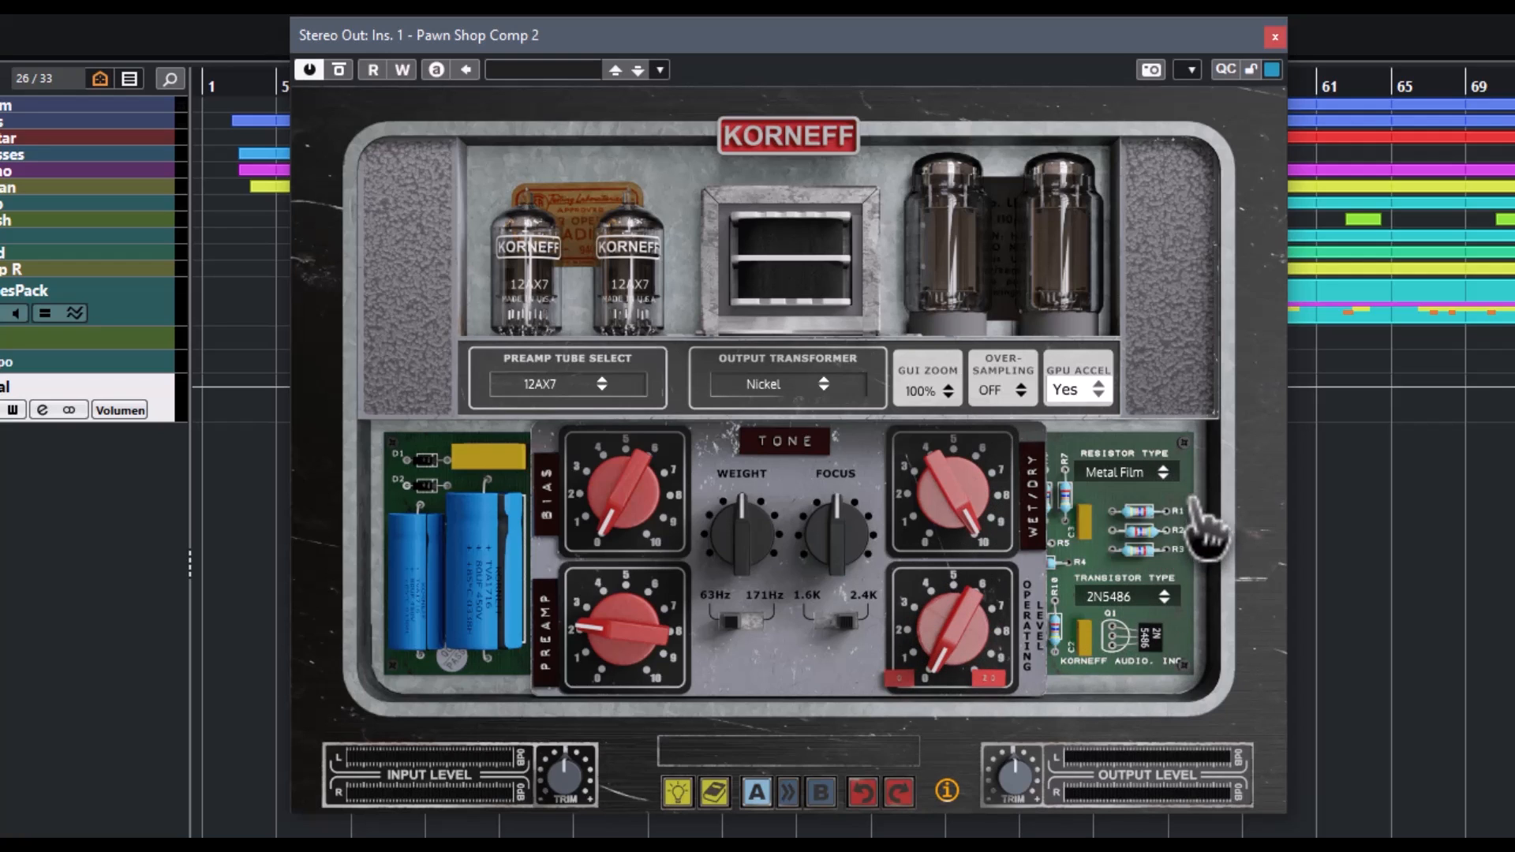
left_click(1165, 597)
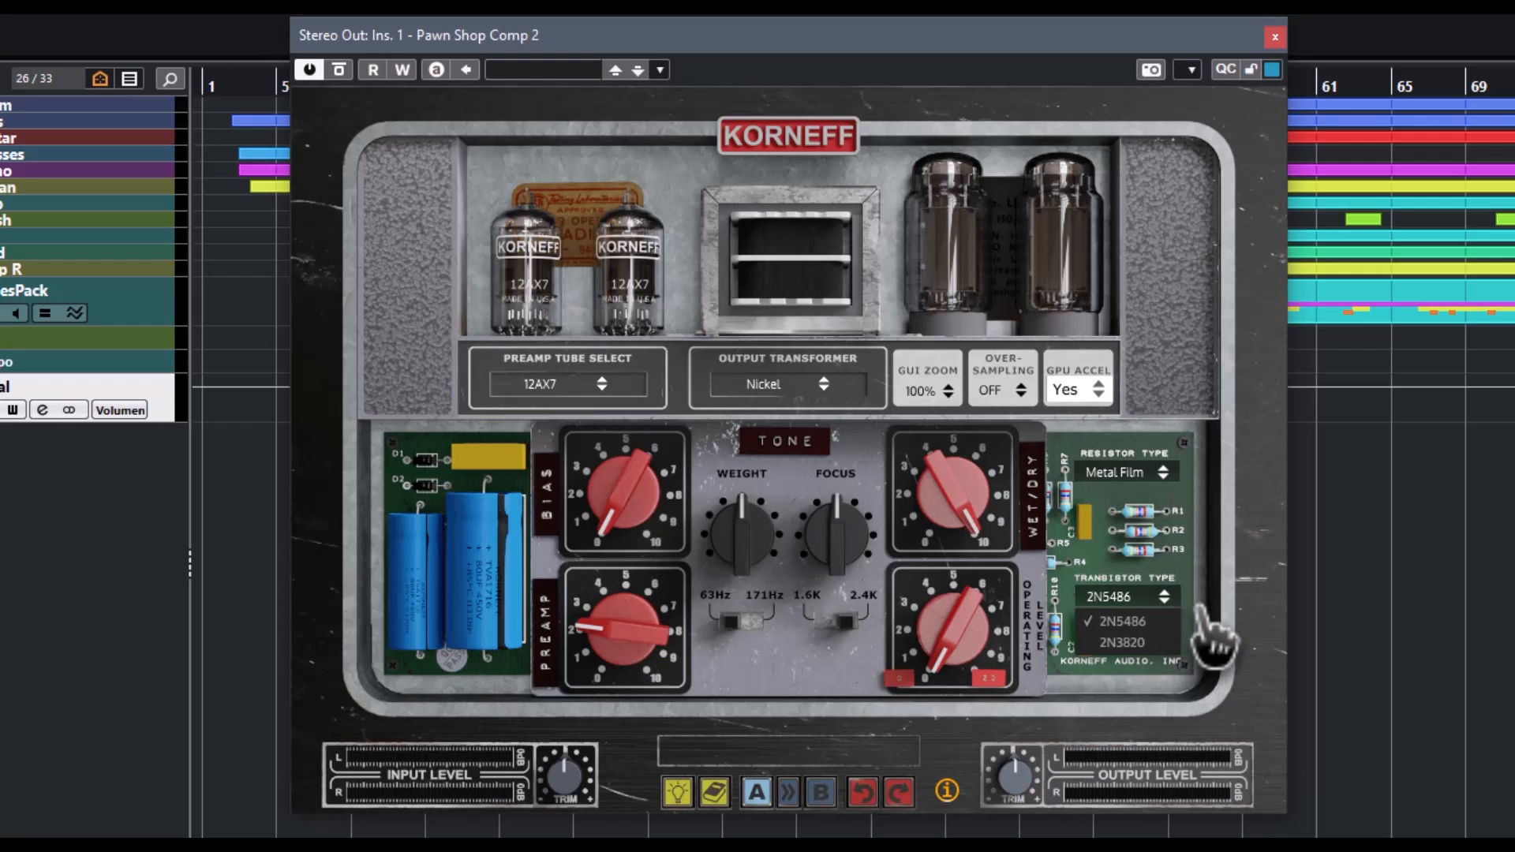
left_click(1195, 600)
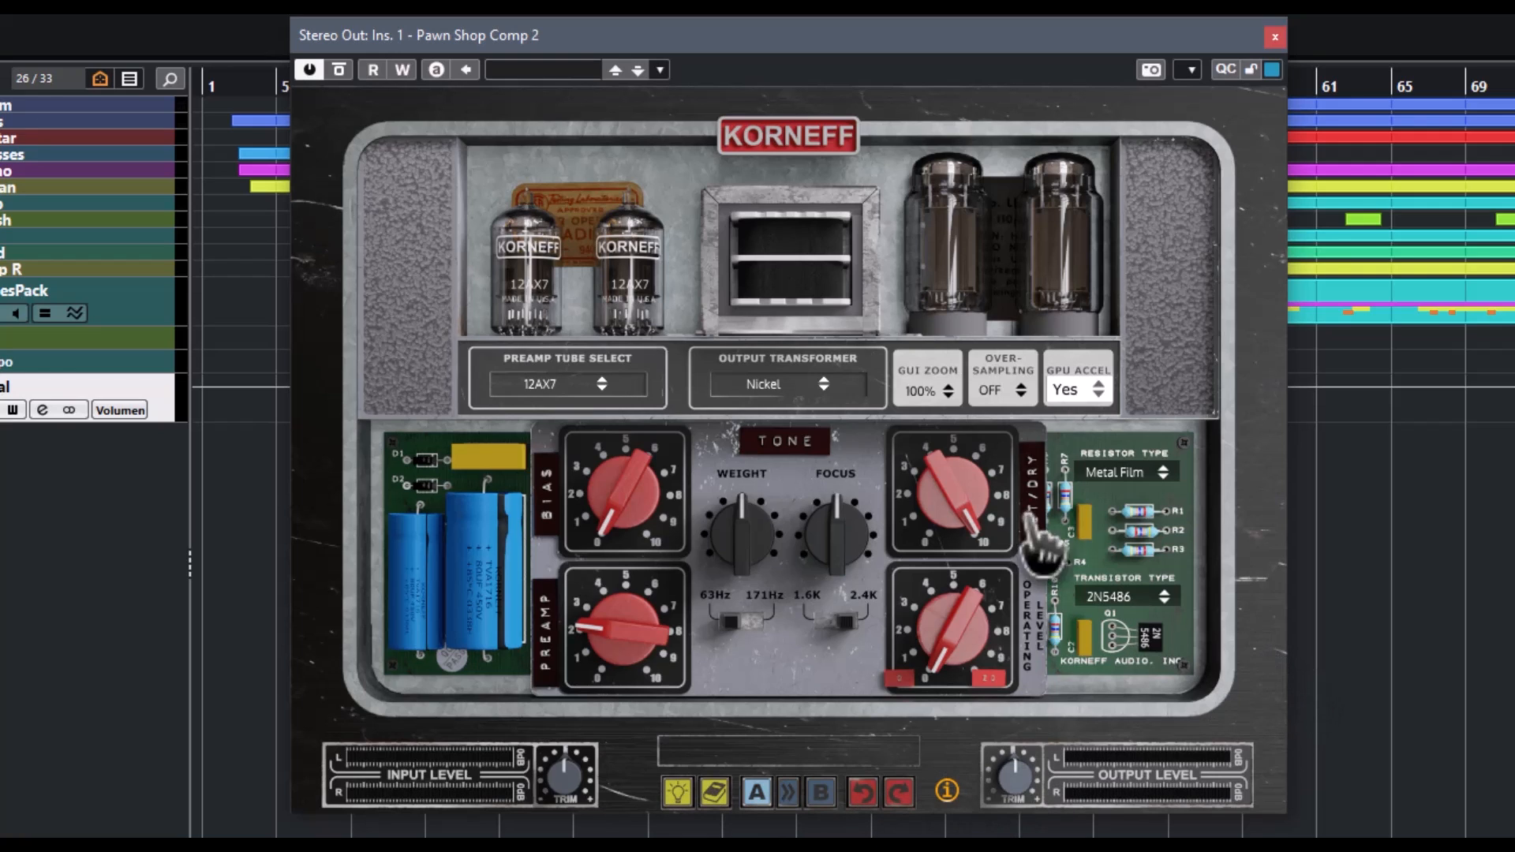
- Flip to the front panel and back to the internal panel, and review the preamp tube choices
left_click(788, 147)
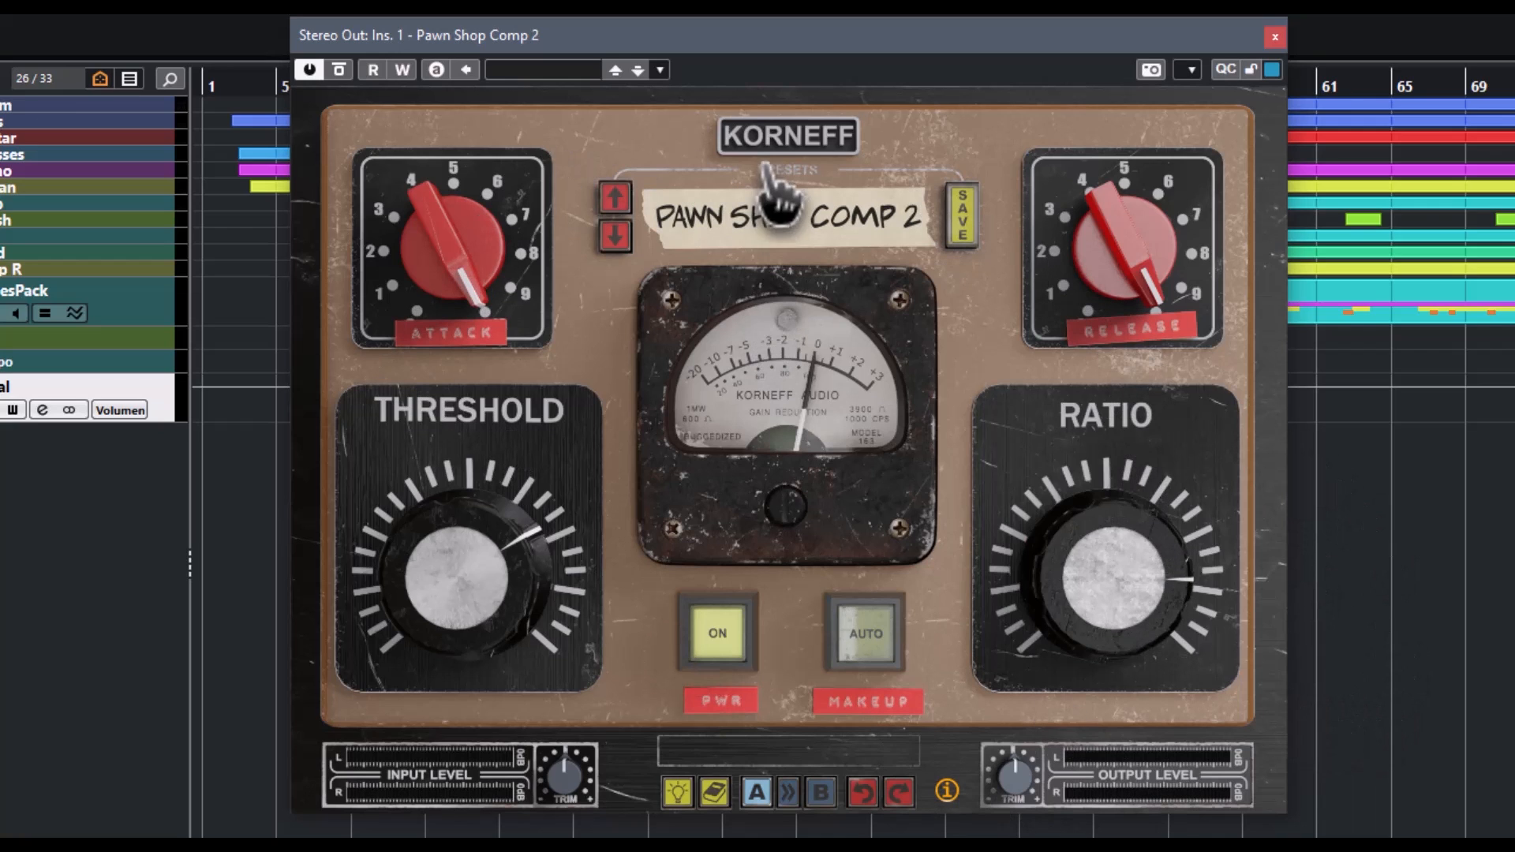
left_click(777, 136)
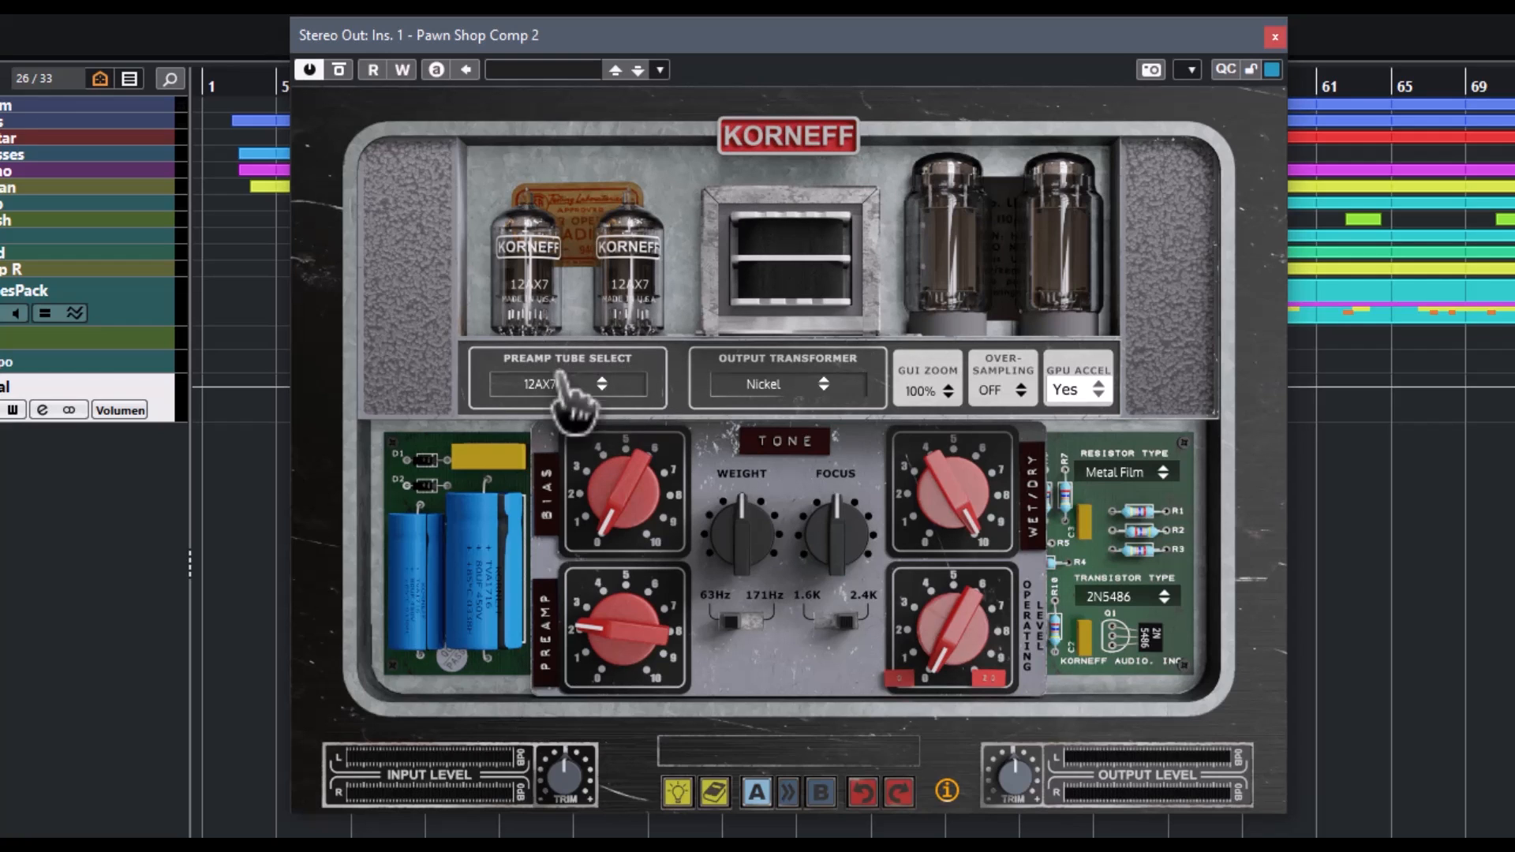
left_click(602, 381)
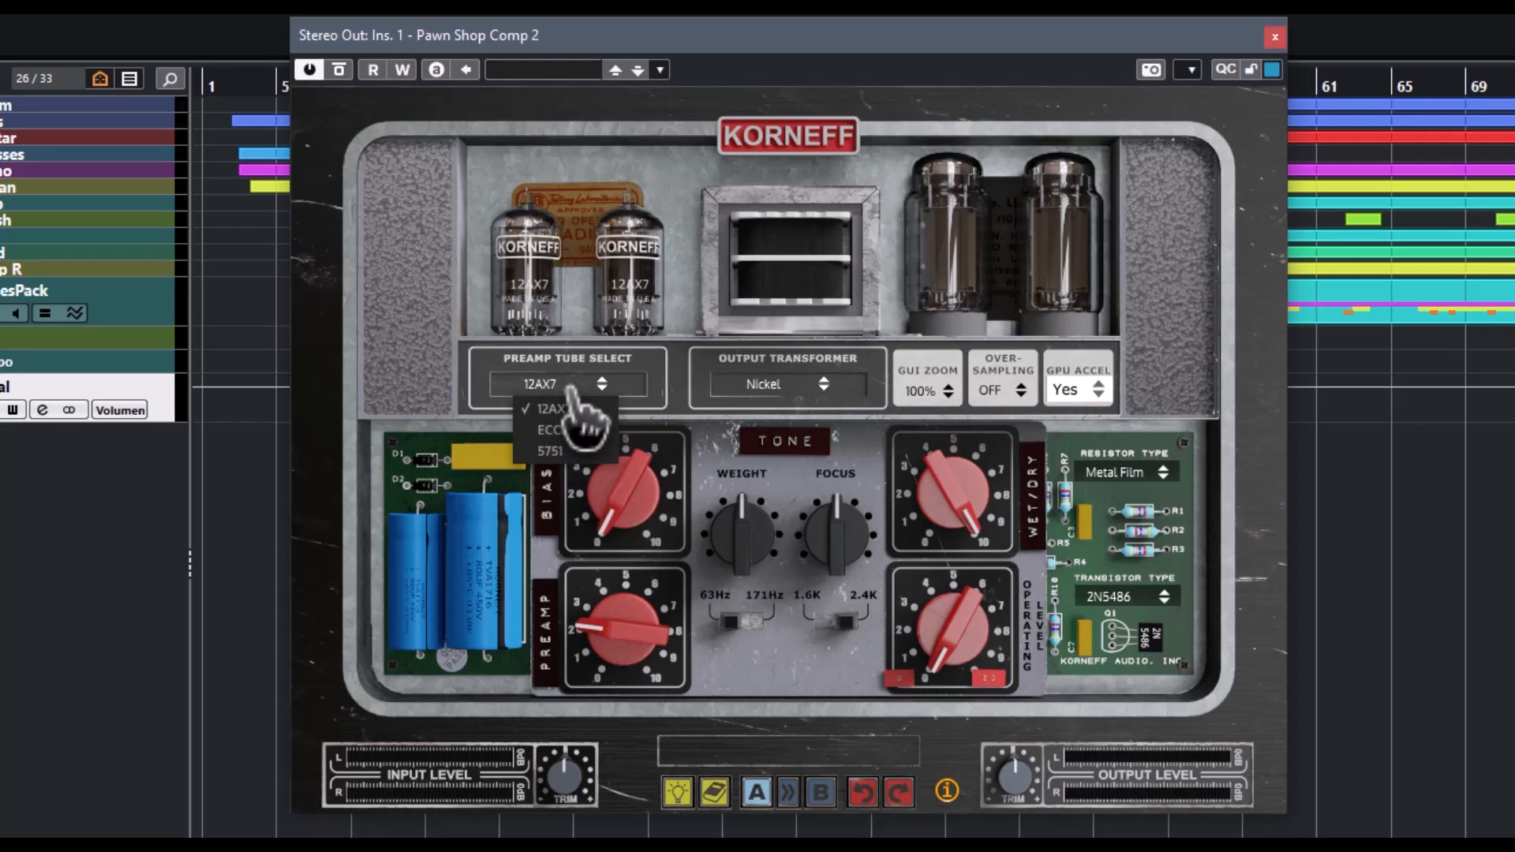
left_click(862, 338)
- Sweep the tube Bias up to 1.00 V and bring it back down to 0.00 V
left_click_drag(612, 507, 641, 395)
left_click_drag(640, 309, 643, 285)
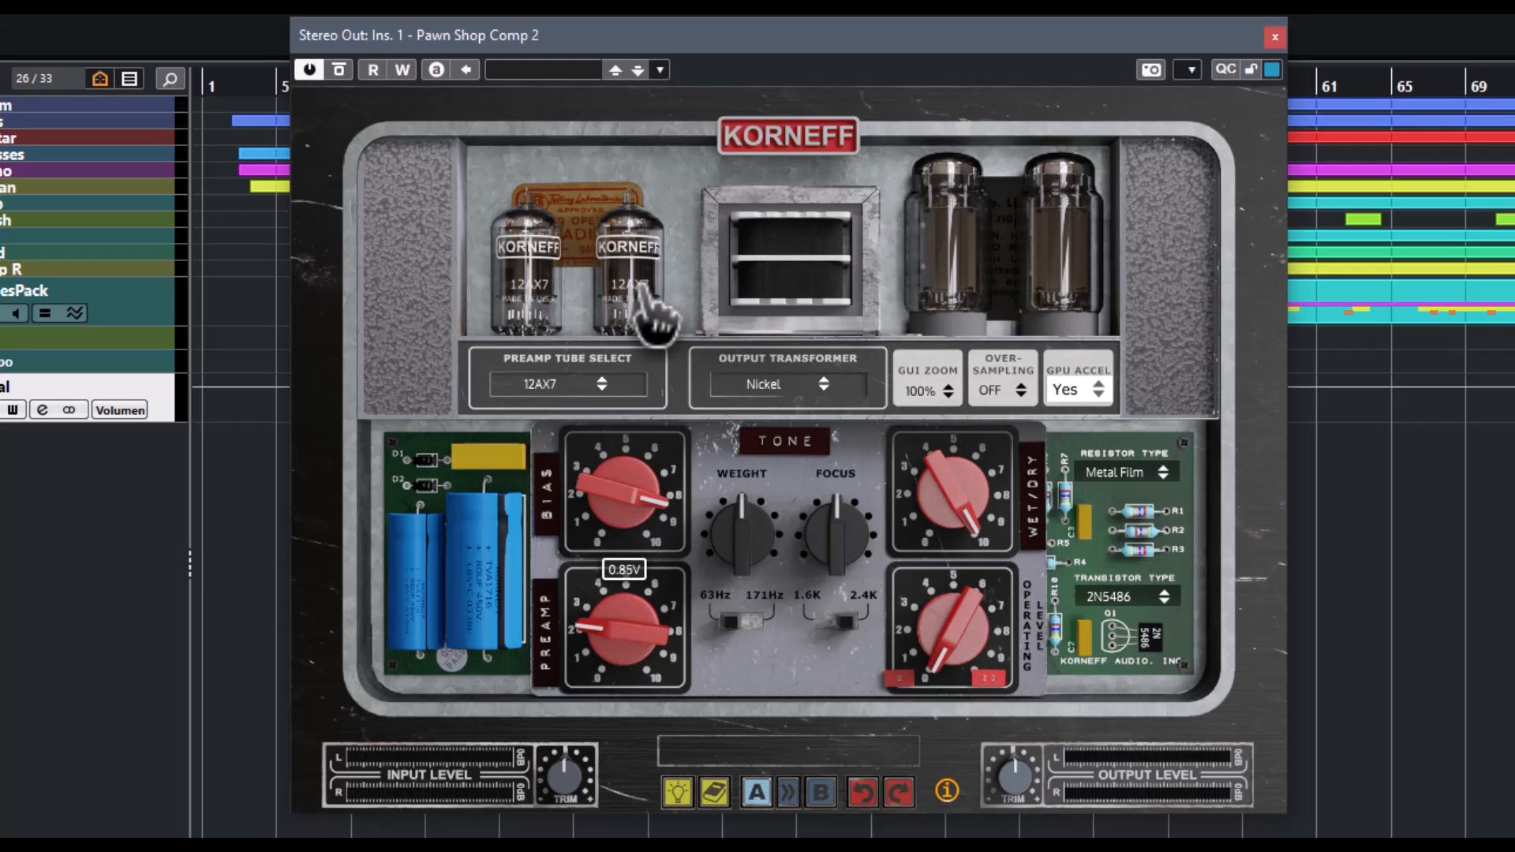
left_click_drag(612, 503, 620, 424)
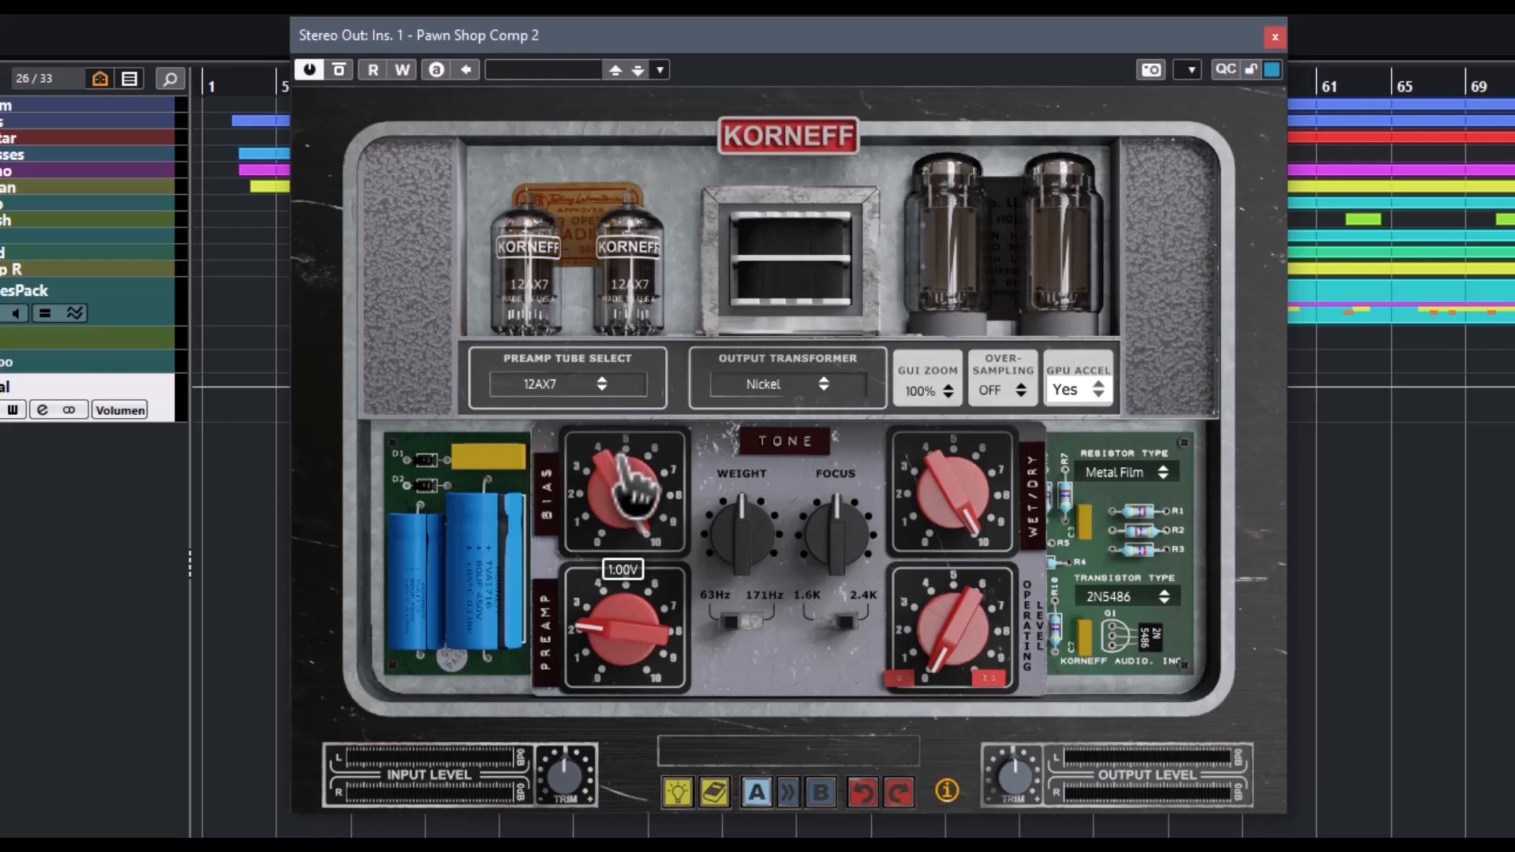
left_click_drag(622, 479, 614, 545)
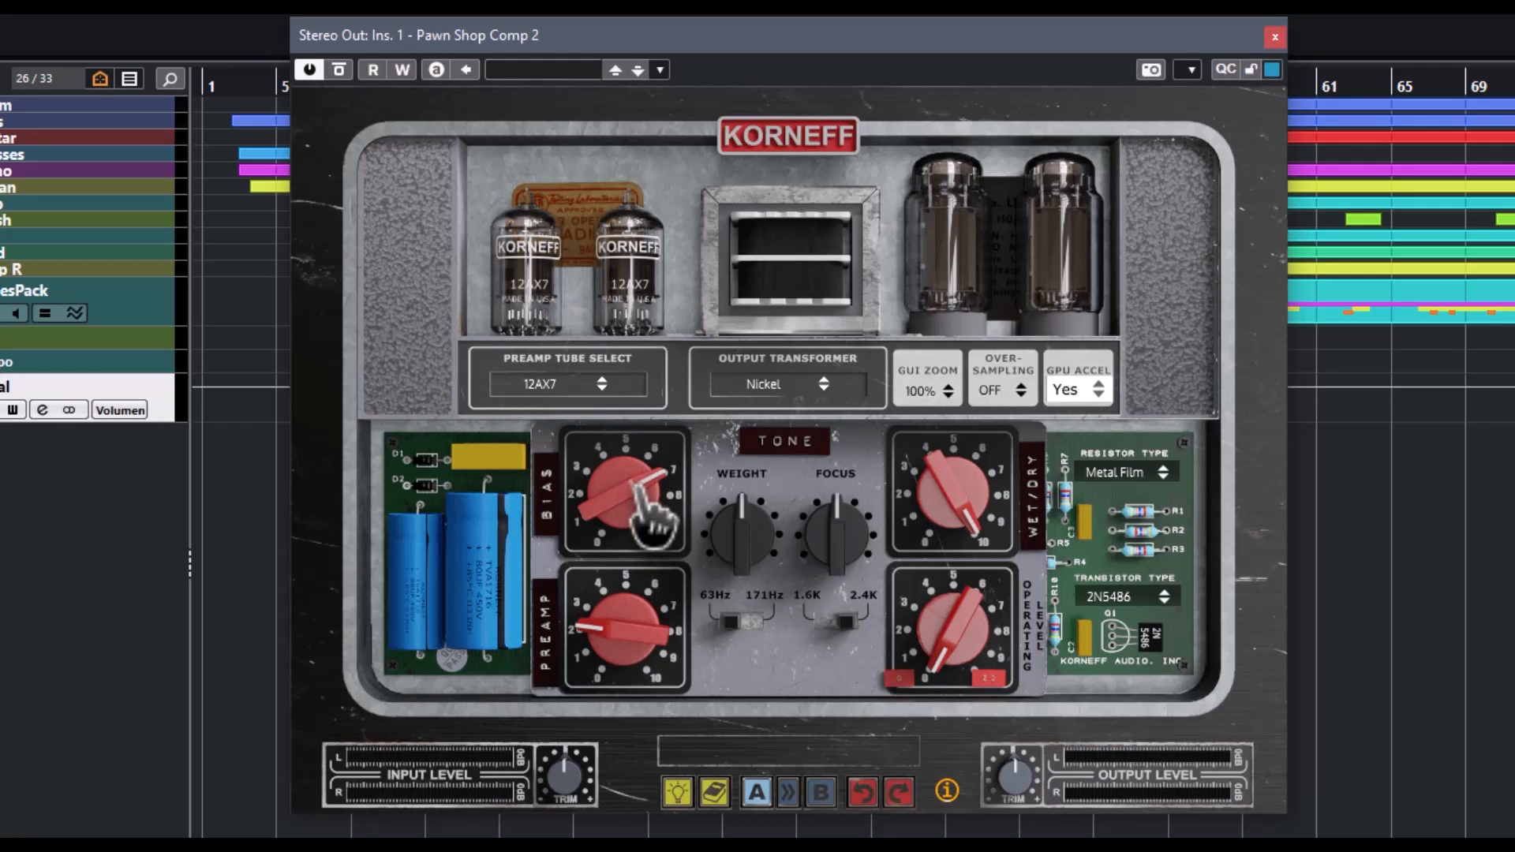
left_click_drag(635, 485, 626, 750)
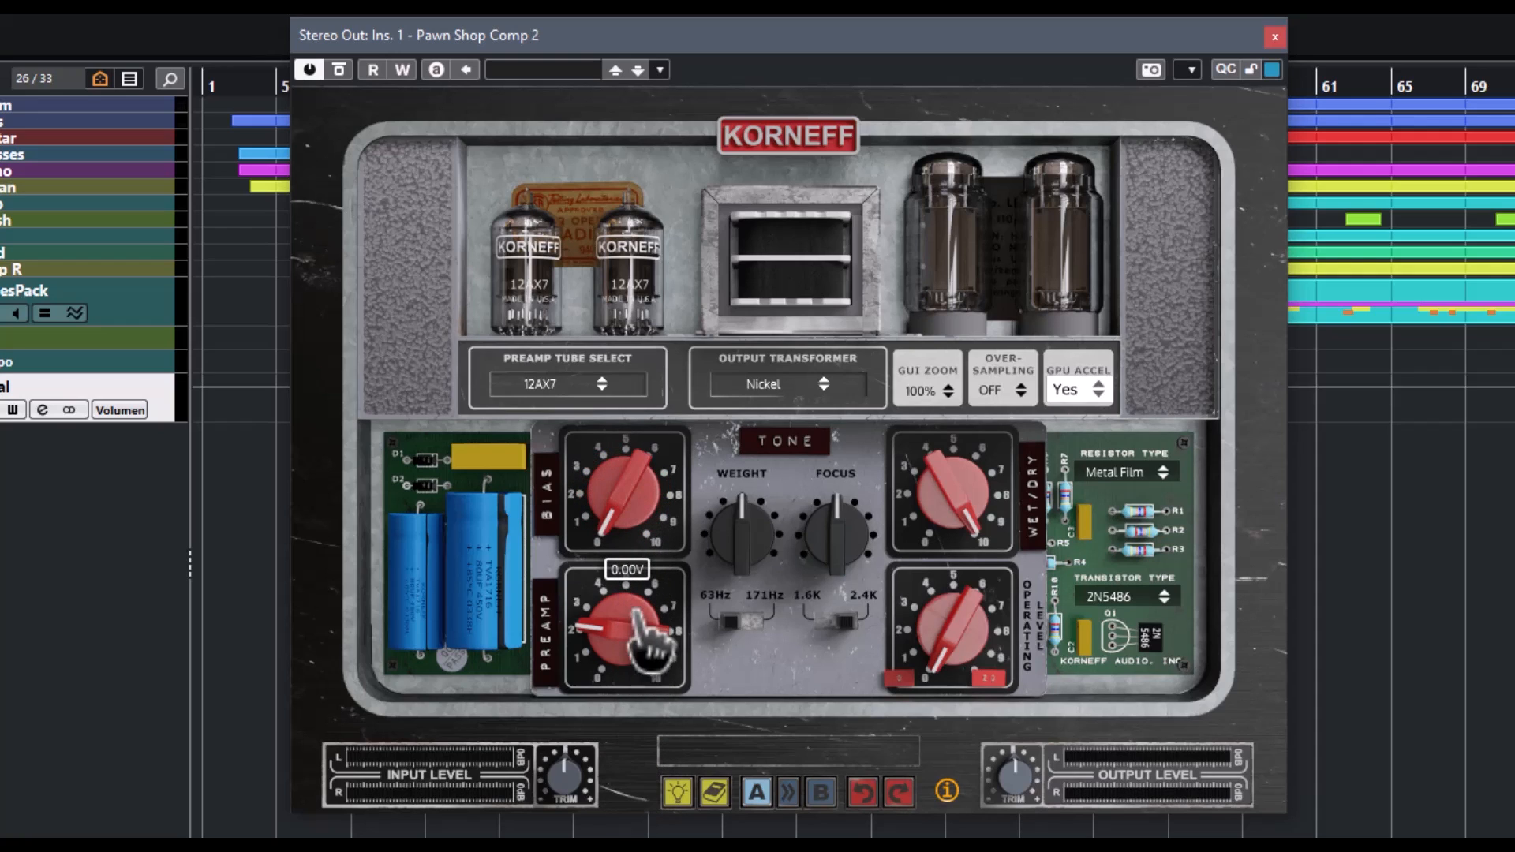
- Sweep the Preamp gain up to 20.0 dB and bring it back down to about 2 on the dial
mouse_move(632, 642)
left_mouse_down()
mouse_move(618, 554)
mouse_move(638, 325)
mouse_move(623, 649)
left_mouse_up()
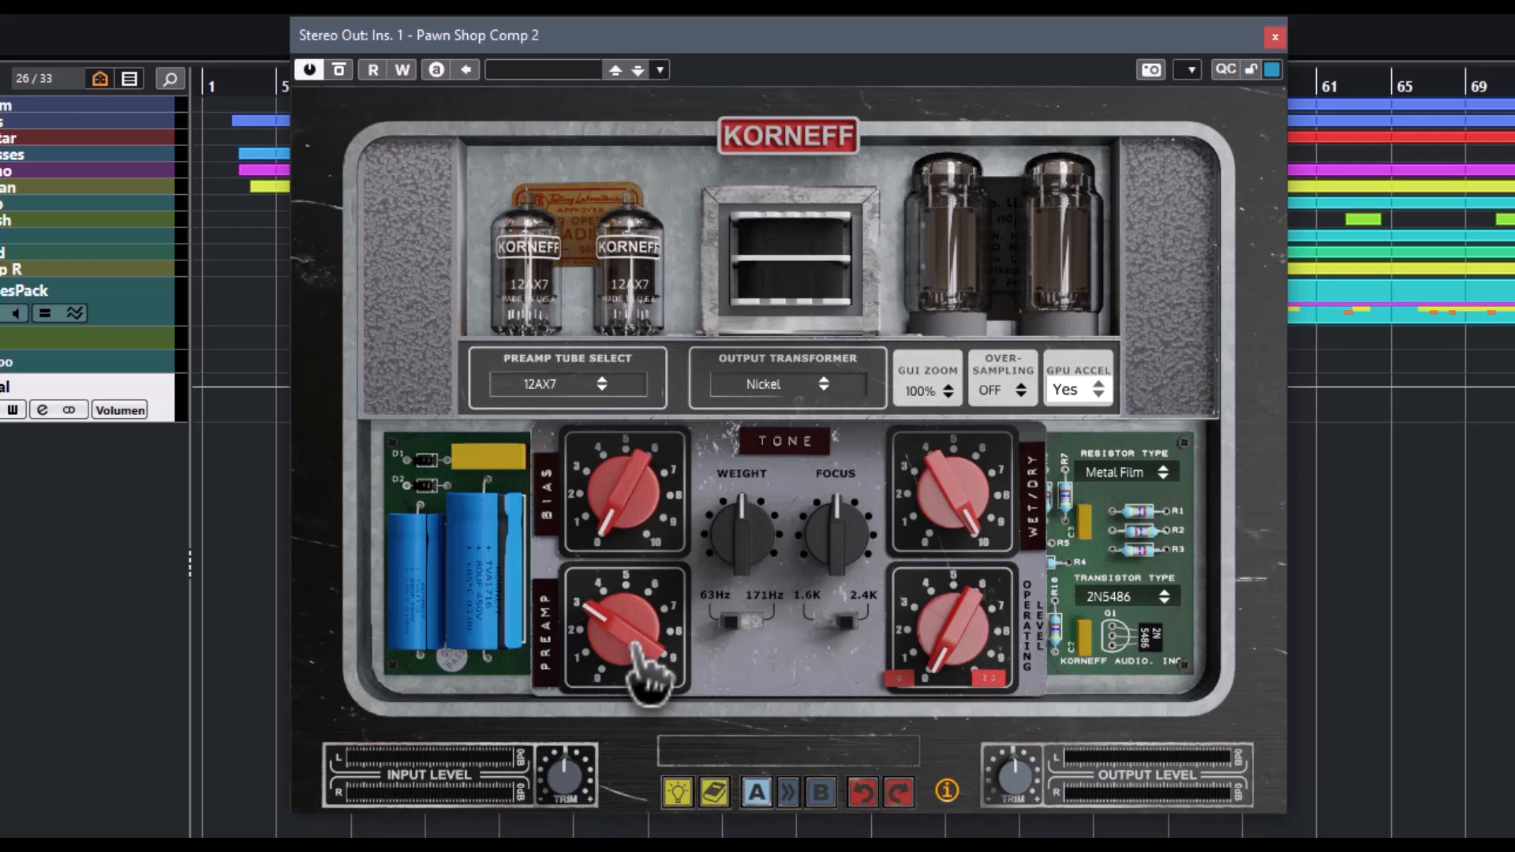
left_click_drag(636, 645, 625, 332)
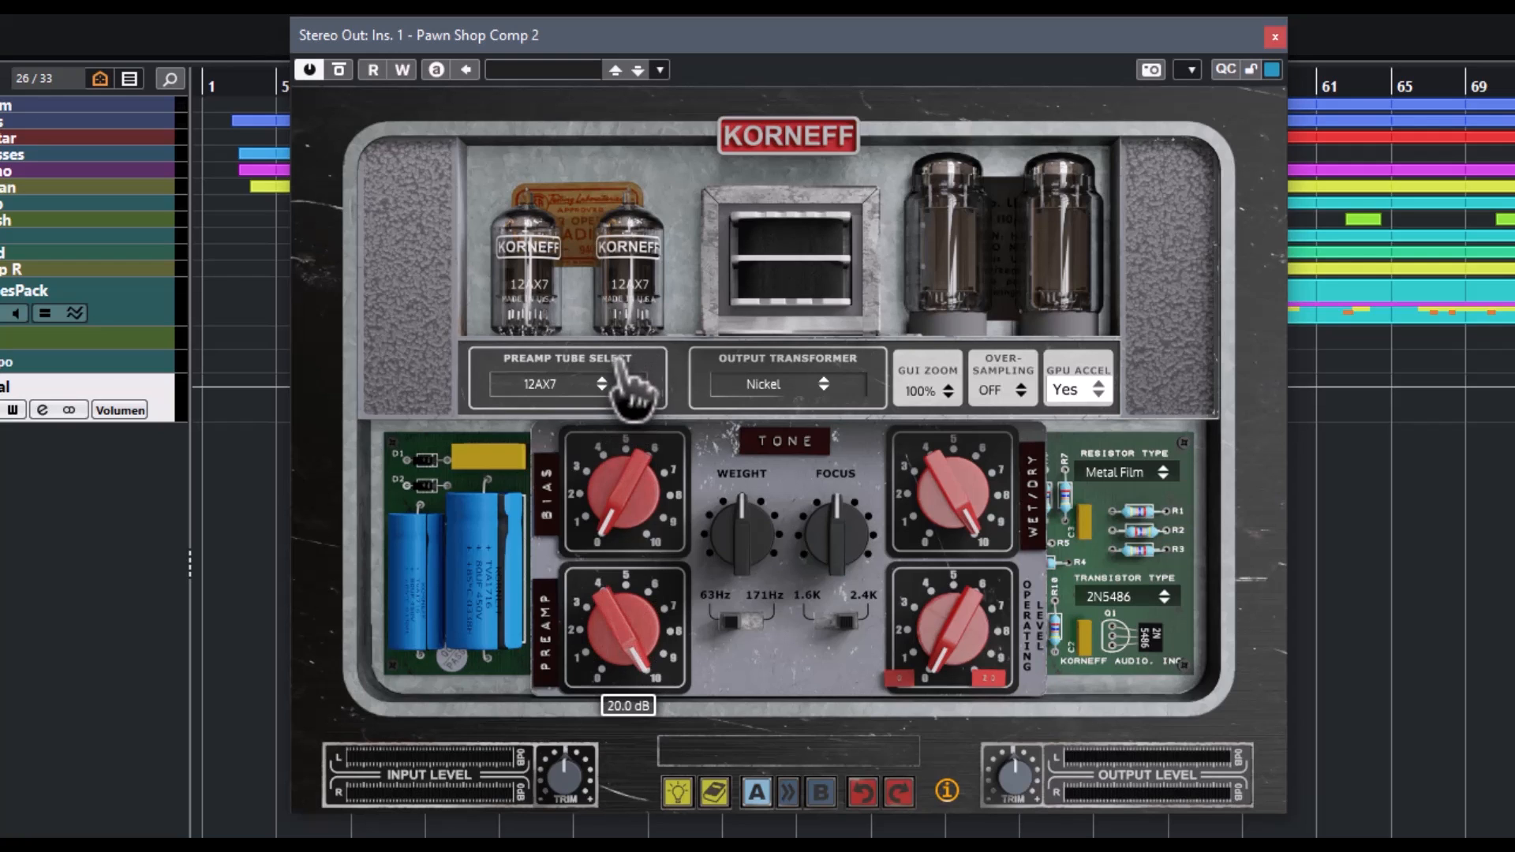
left_click_drag(621, 361, 594, 633)
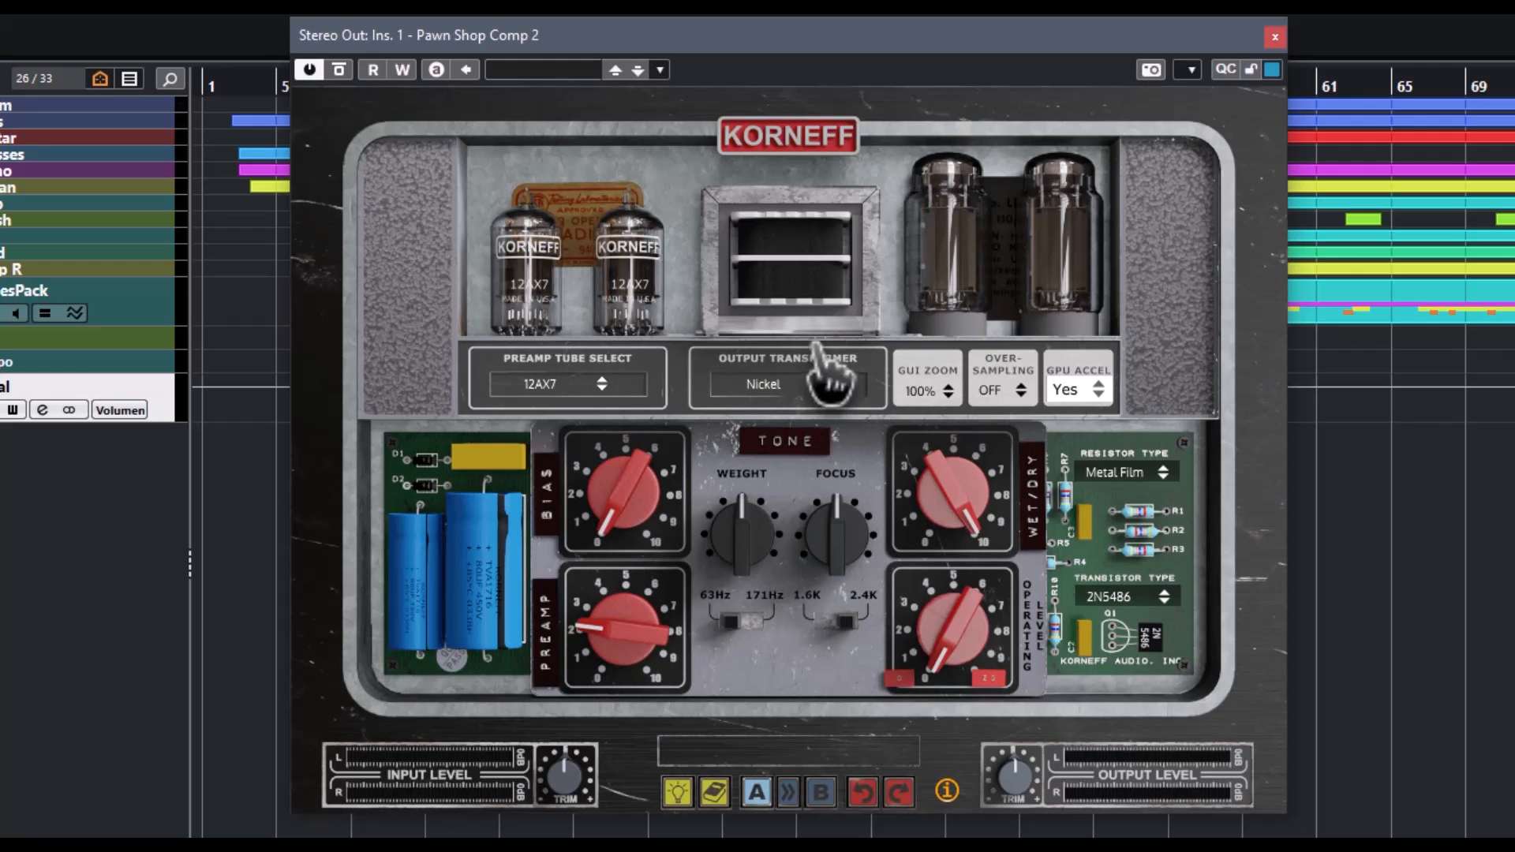
- Review the output transformer options, leaving Nickel selected
left_click(825, 386)
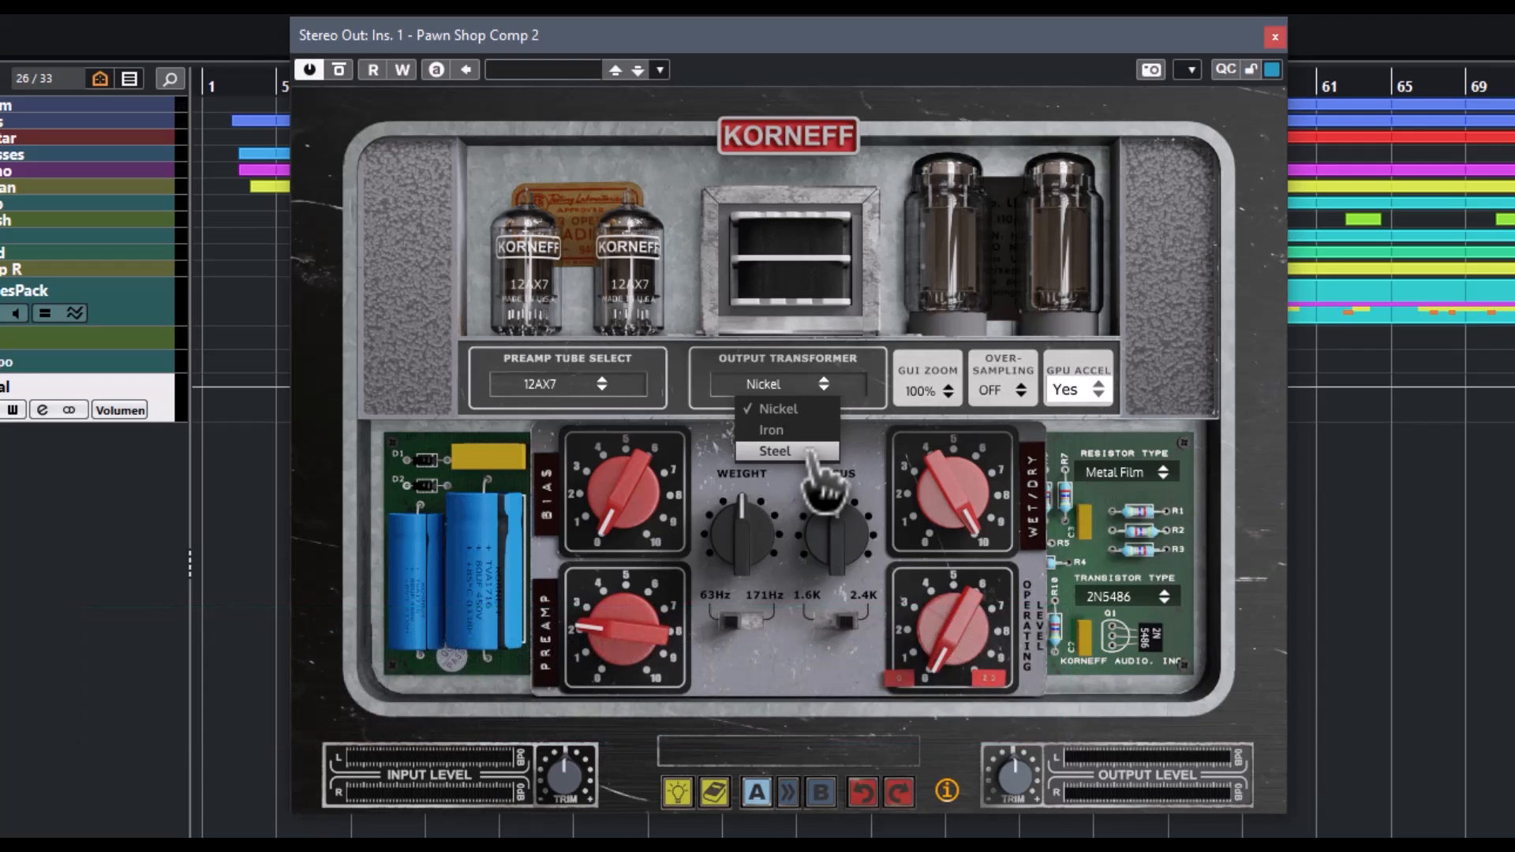
left_click(857, 425)
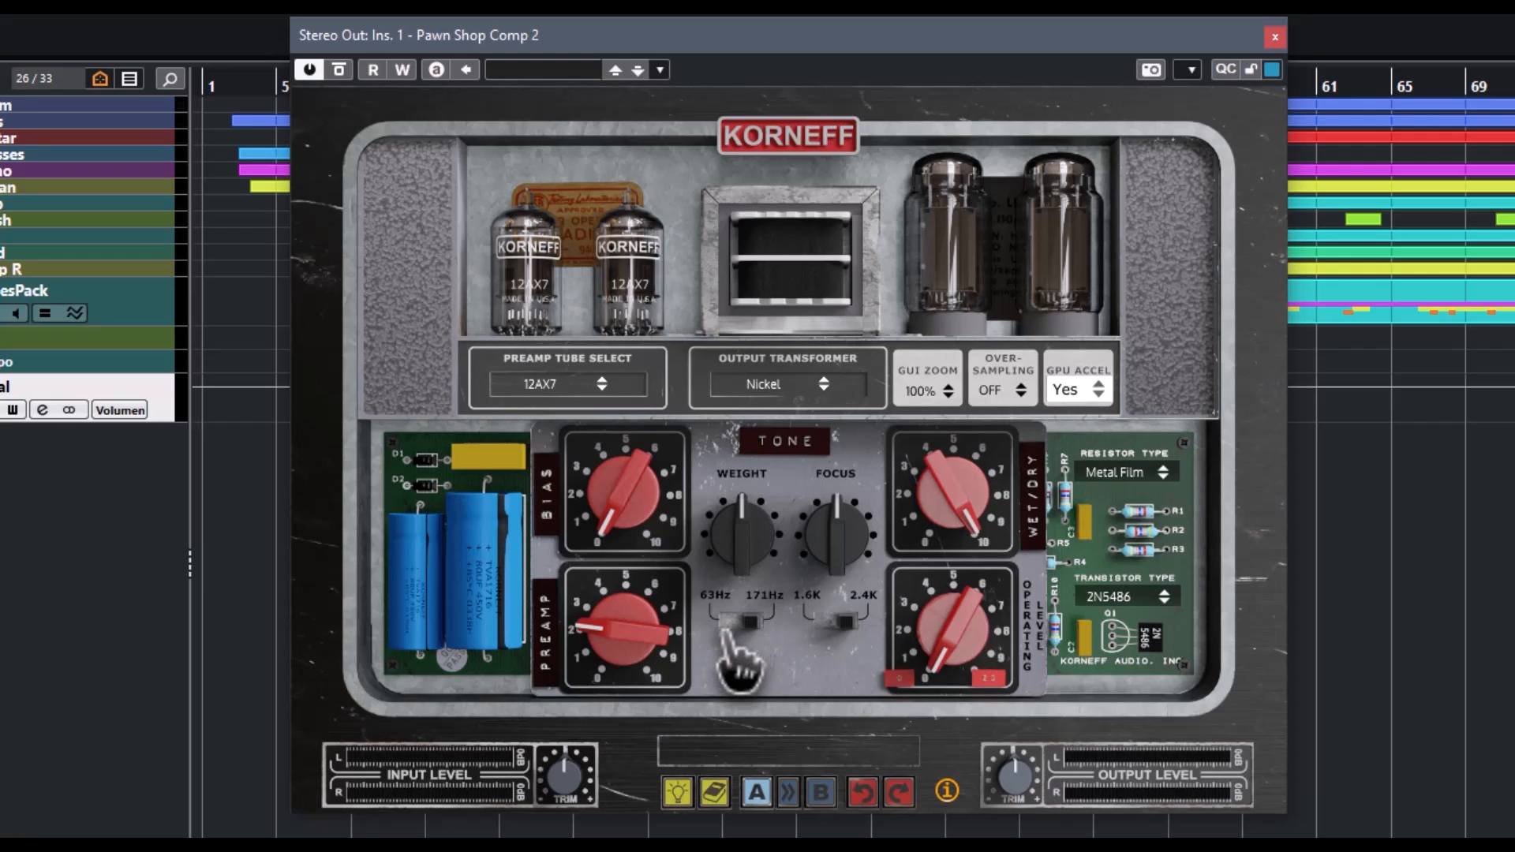
- Toggle the Weight frequency switch between 63Hz and 171Hz, leaving it at 63Hz, and turn Weight slightly above centre
left_click_drag(730, 628, 759, 623)
left_click(758, 624)
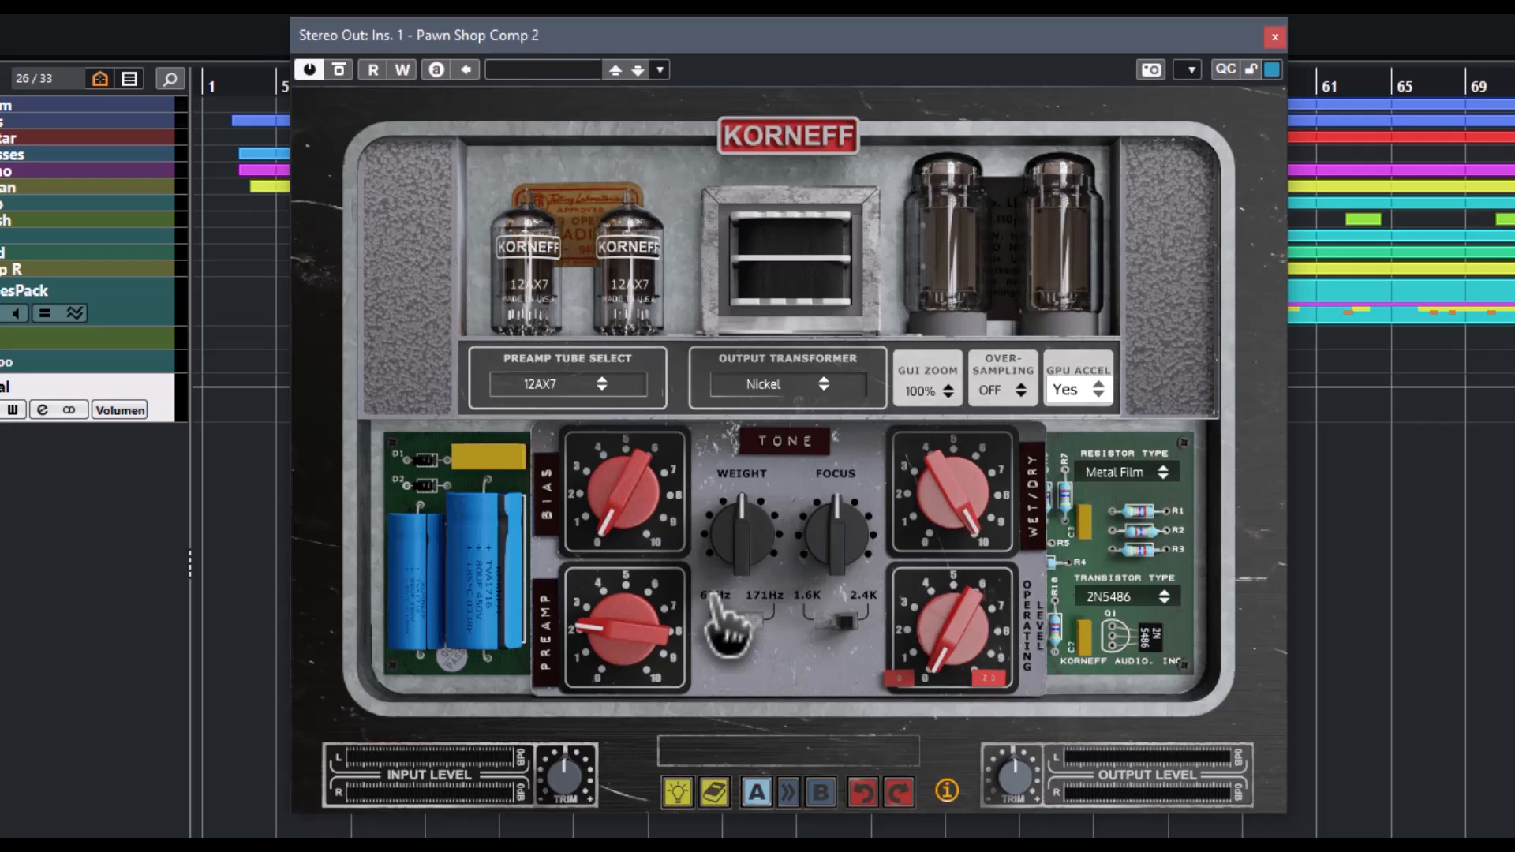
left_click(729, 619)
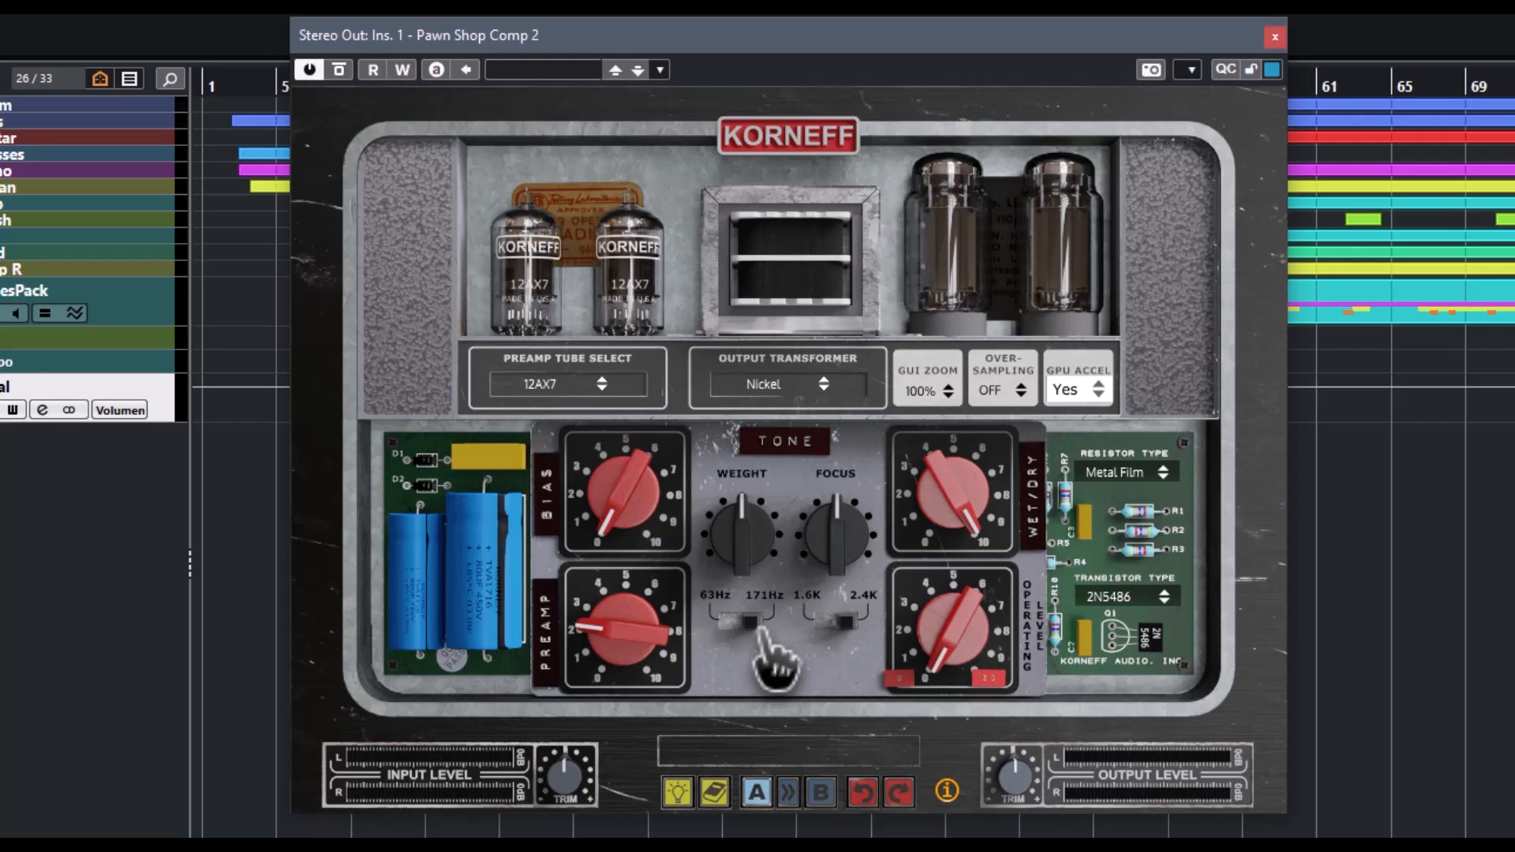
left_click(748, 621)
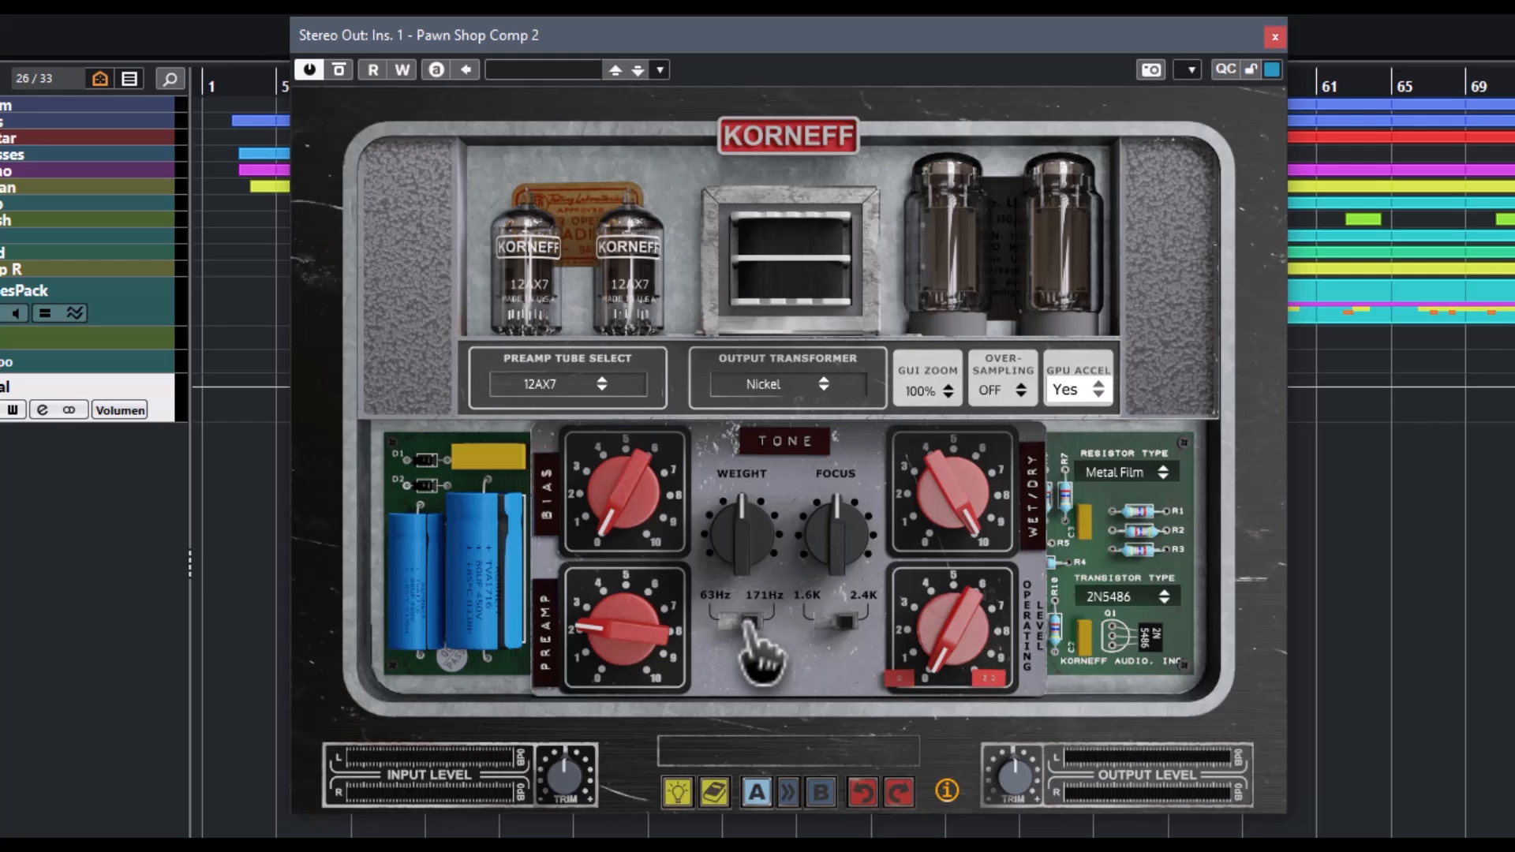
left_click_drag(744, 557, 743, 498)
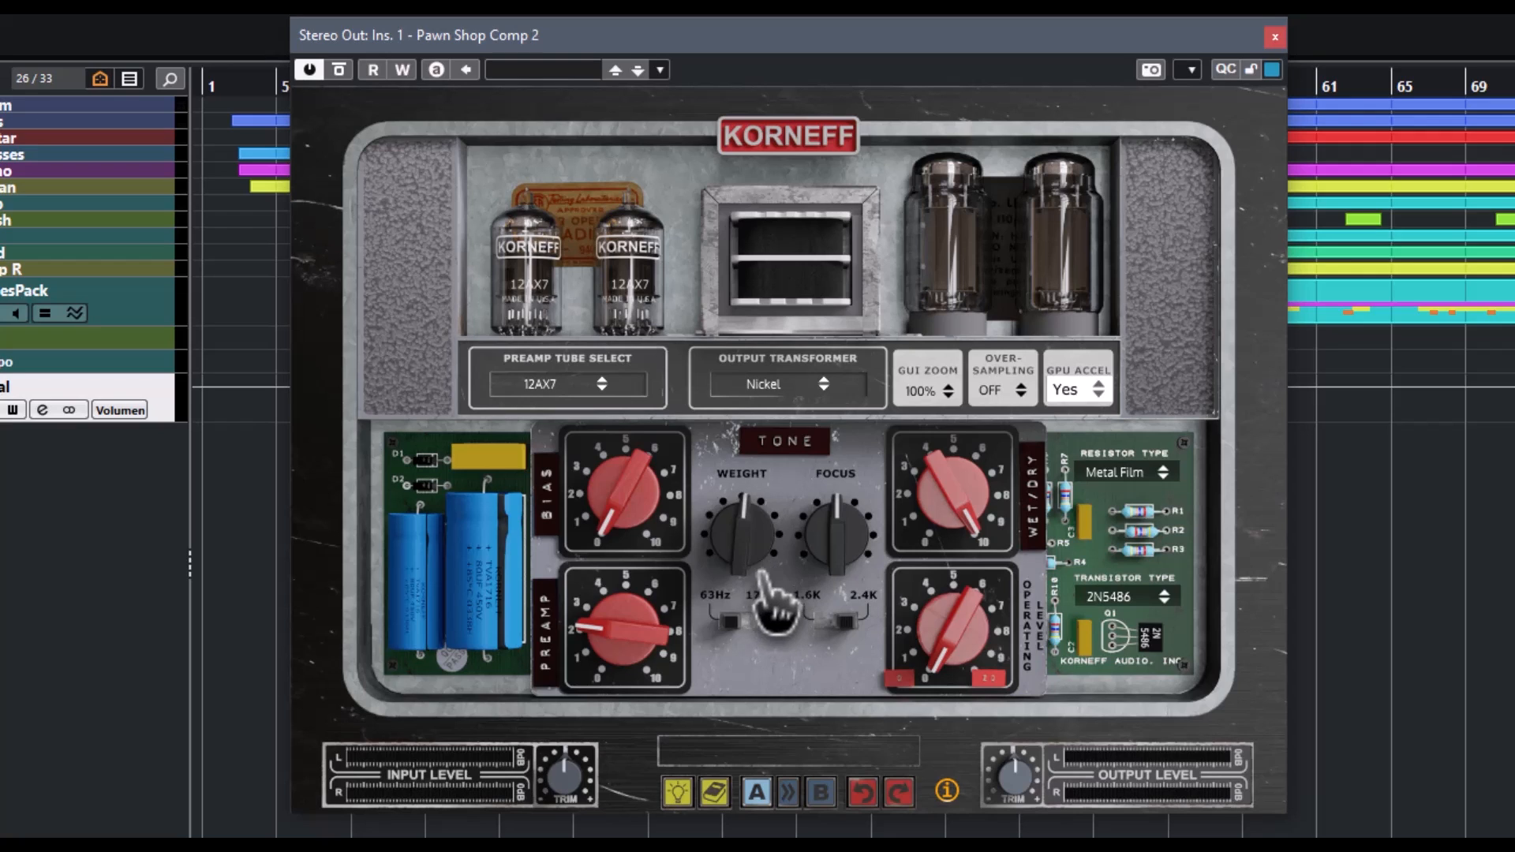
left_click_drag(765, 608, 821, 570)
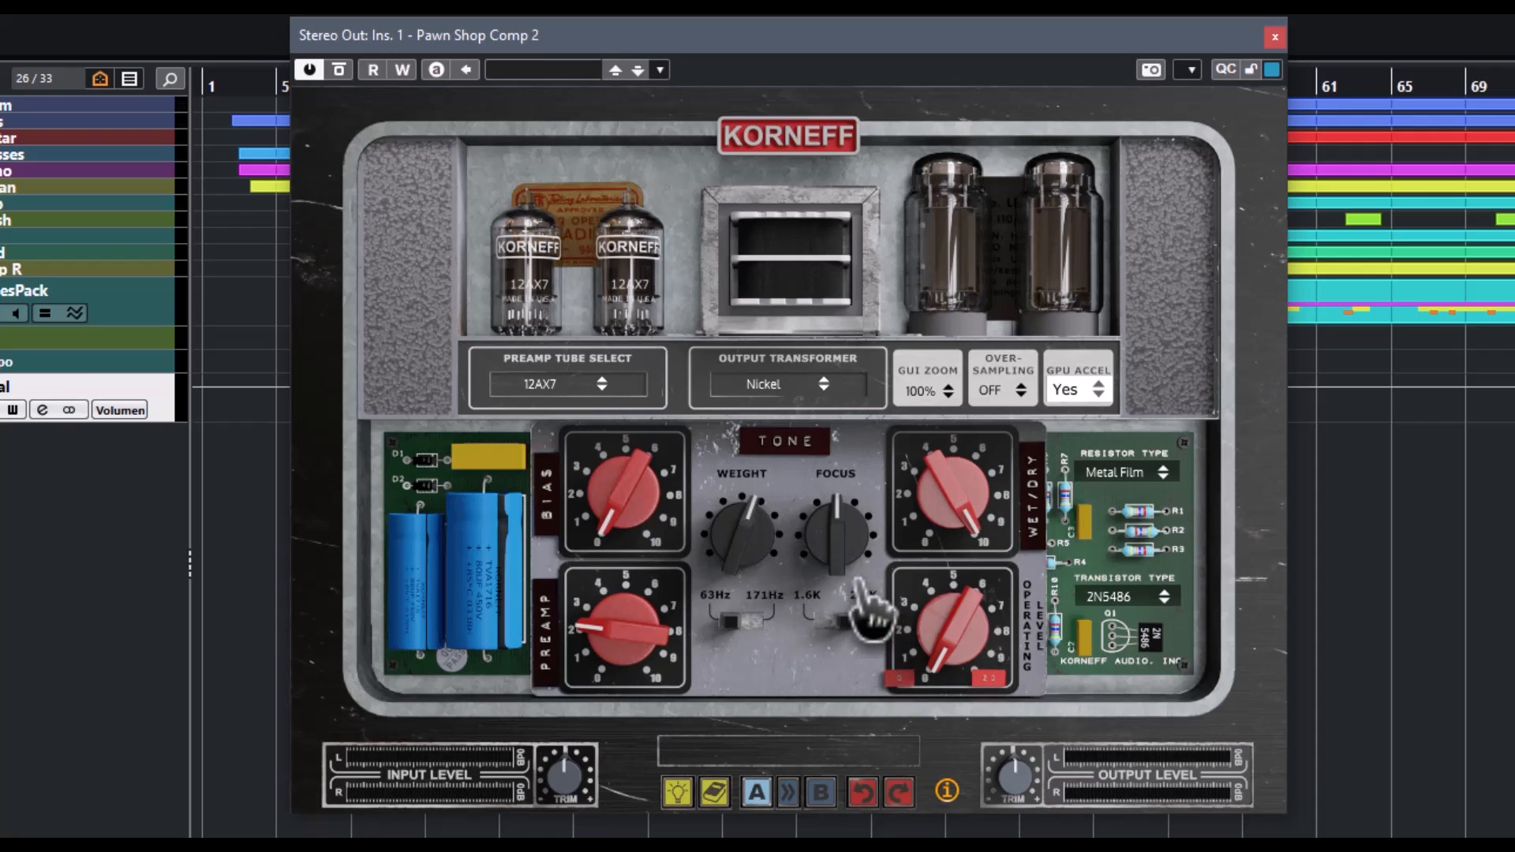
- Try the Focus frequency switch, leaving it at 2.4K, and set the Focus amount to -0.4 dB
left_click(842, 623)
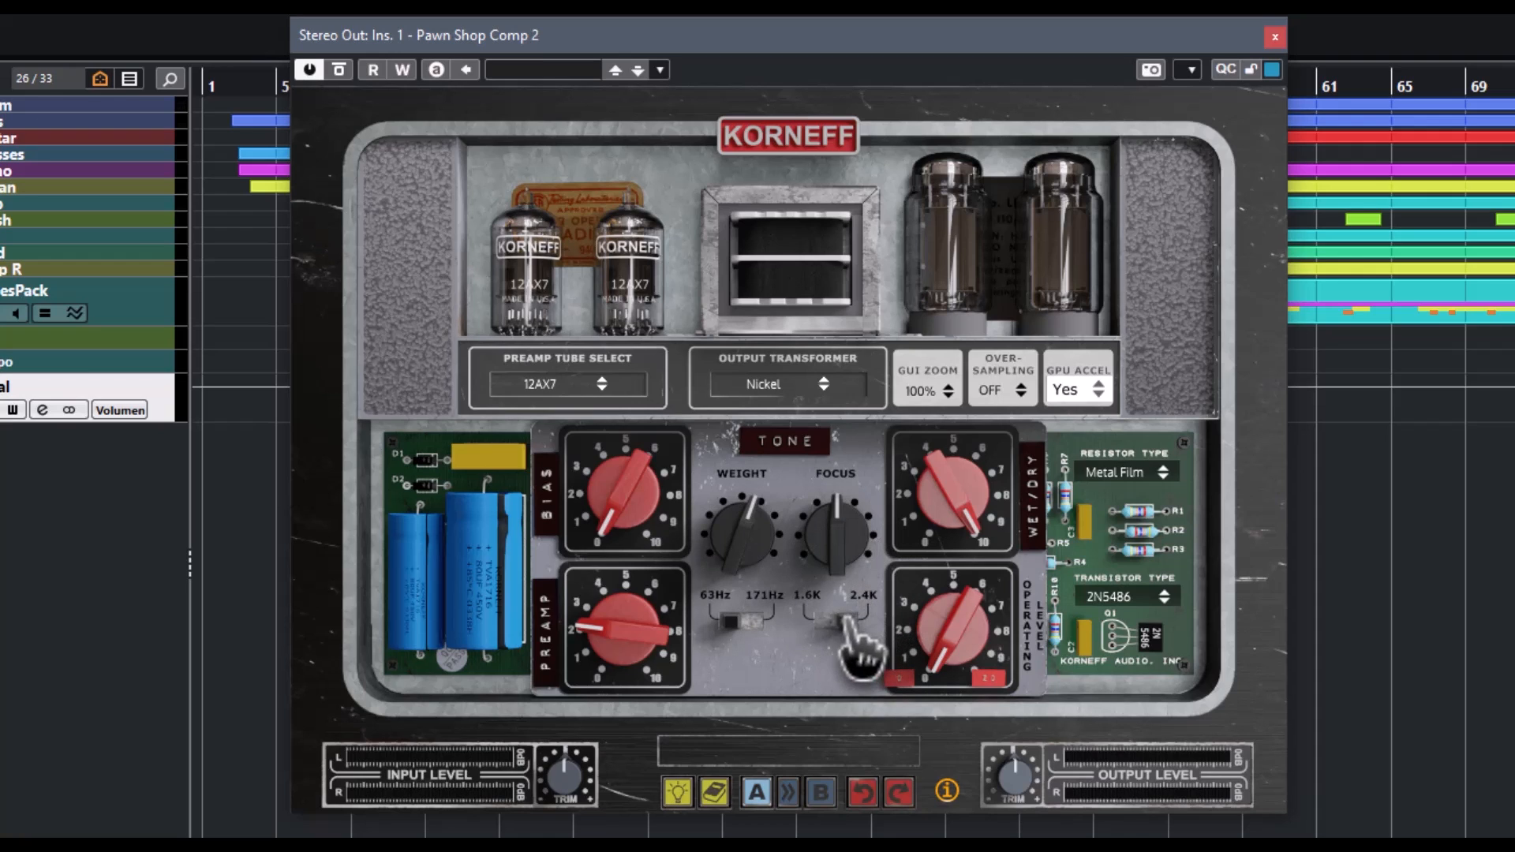
left_click(833, 623)
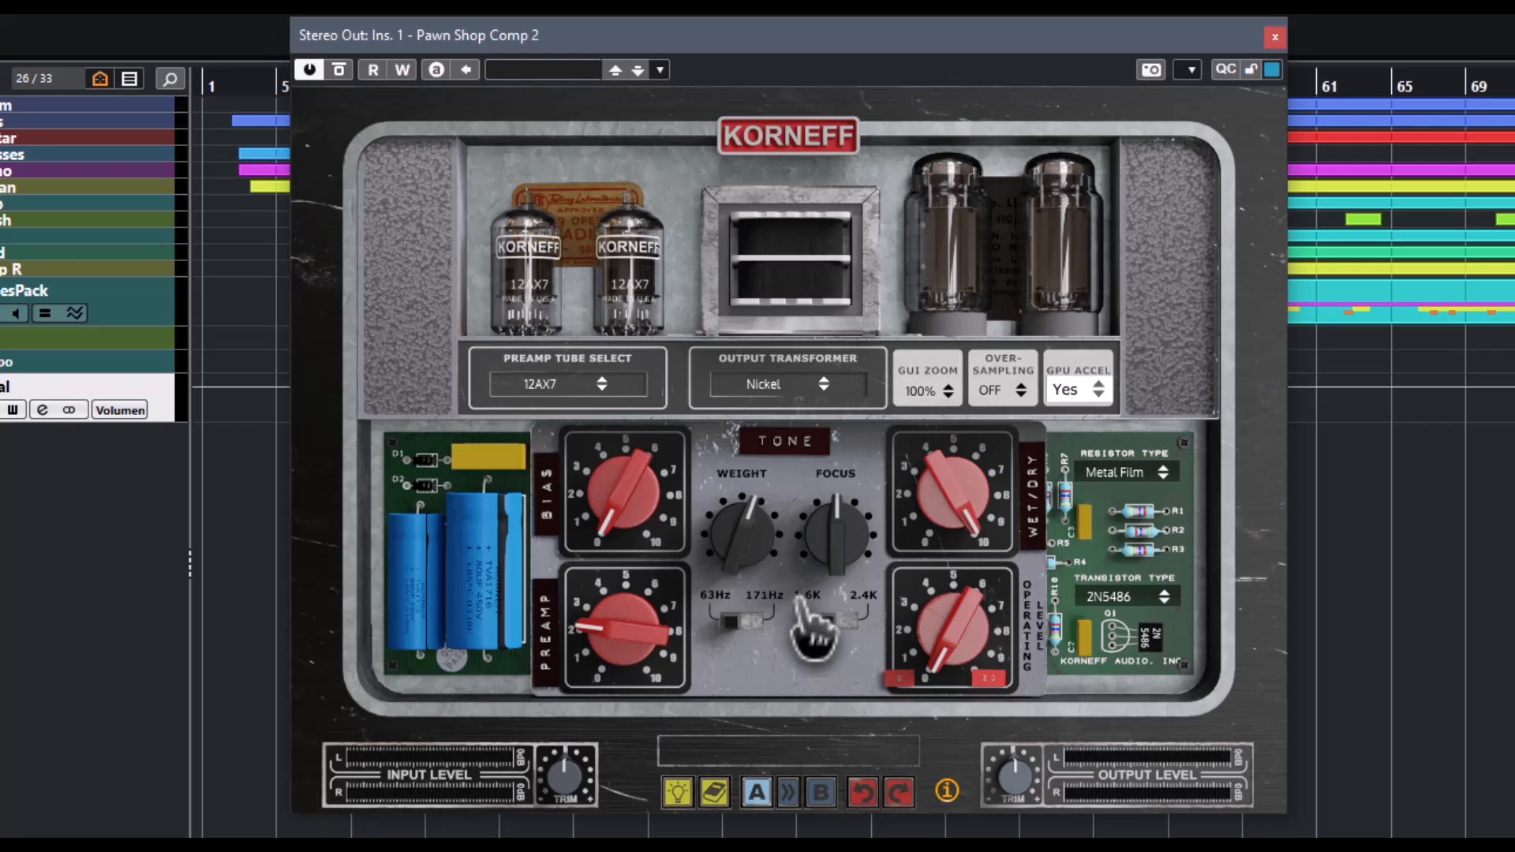
left_click(835, 624)
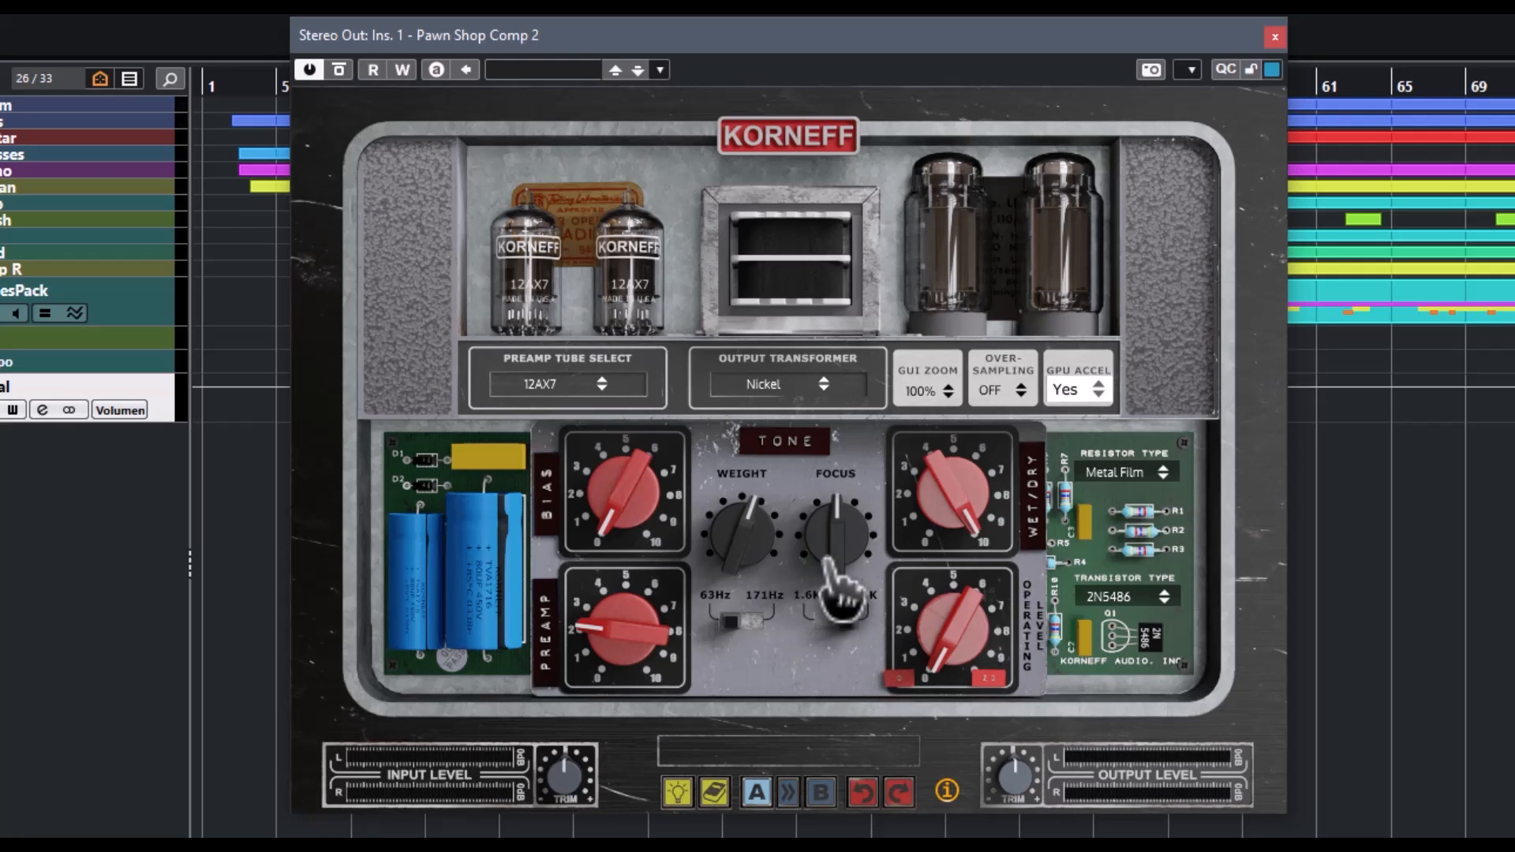
mouse_move(823, 521)
left_click_drag(827, 525, 834, 557)
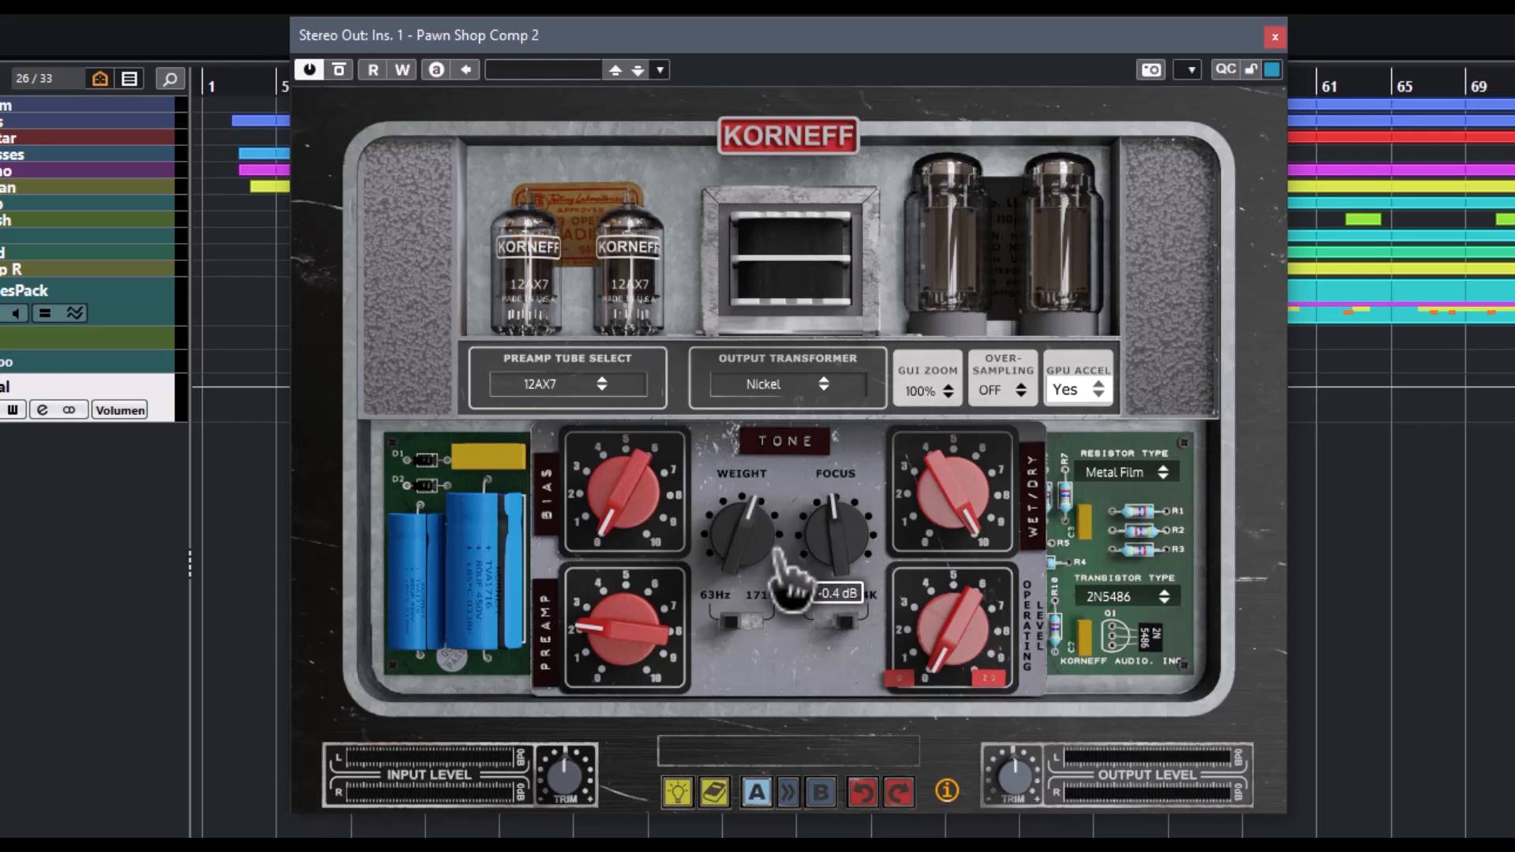
left_click_drag(960, 527, 977, 392)
left_click_drag(954, 676, 1015, 784)
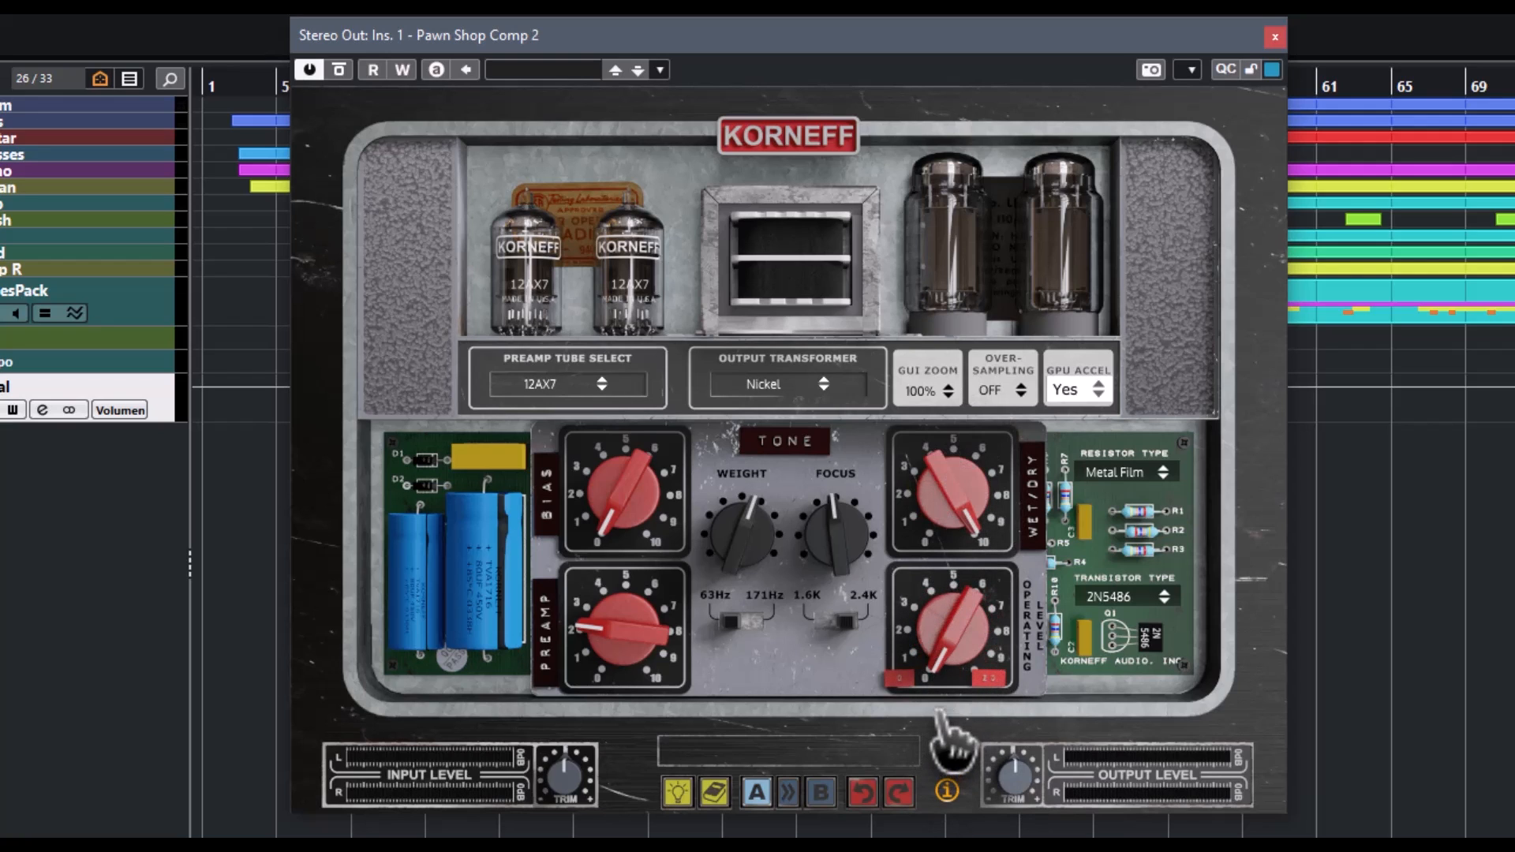
- Review the resistor and transistor type options, keeping Metal Film and 2N5486
left_click(1163, 472)
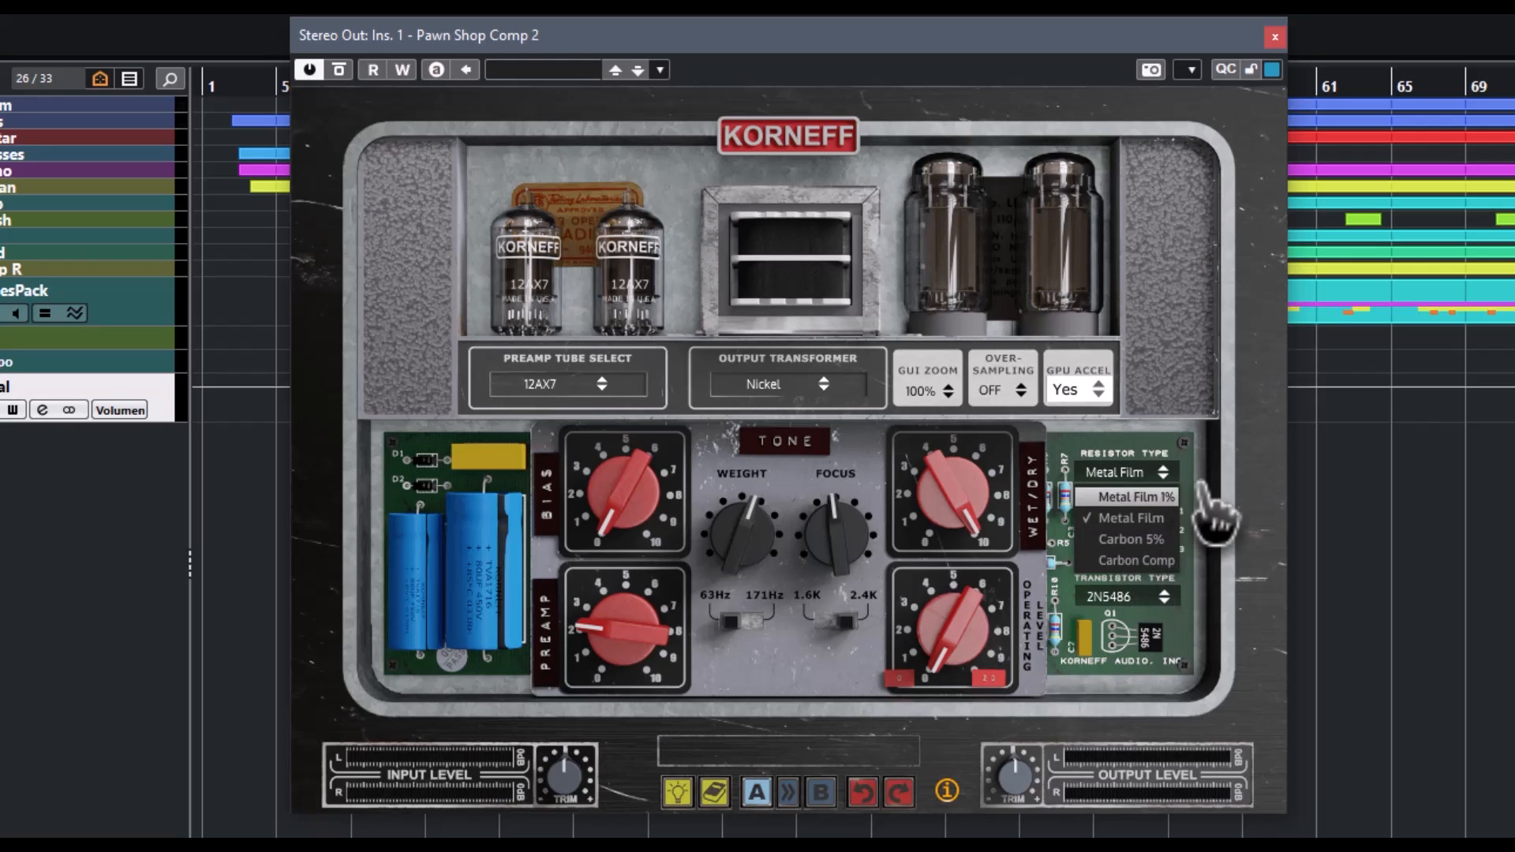
left_click(1202, 514)
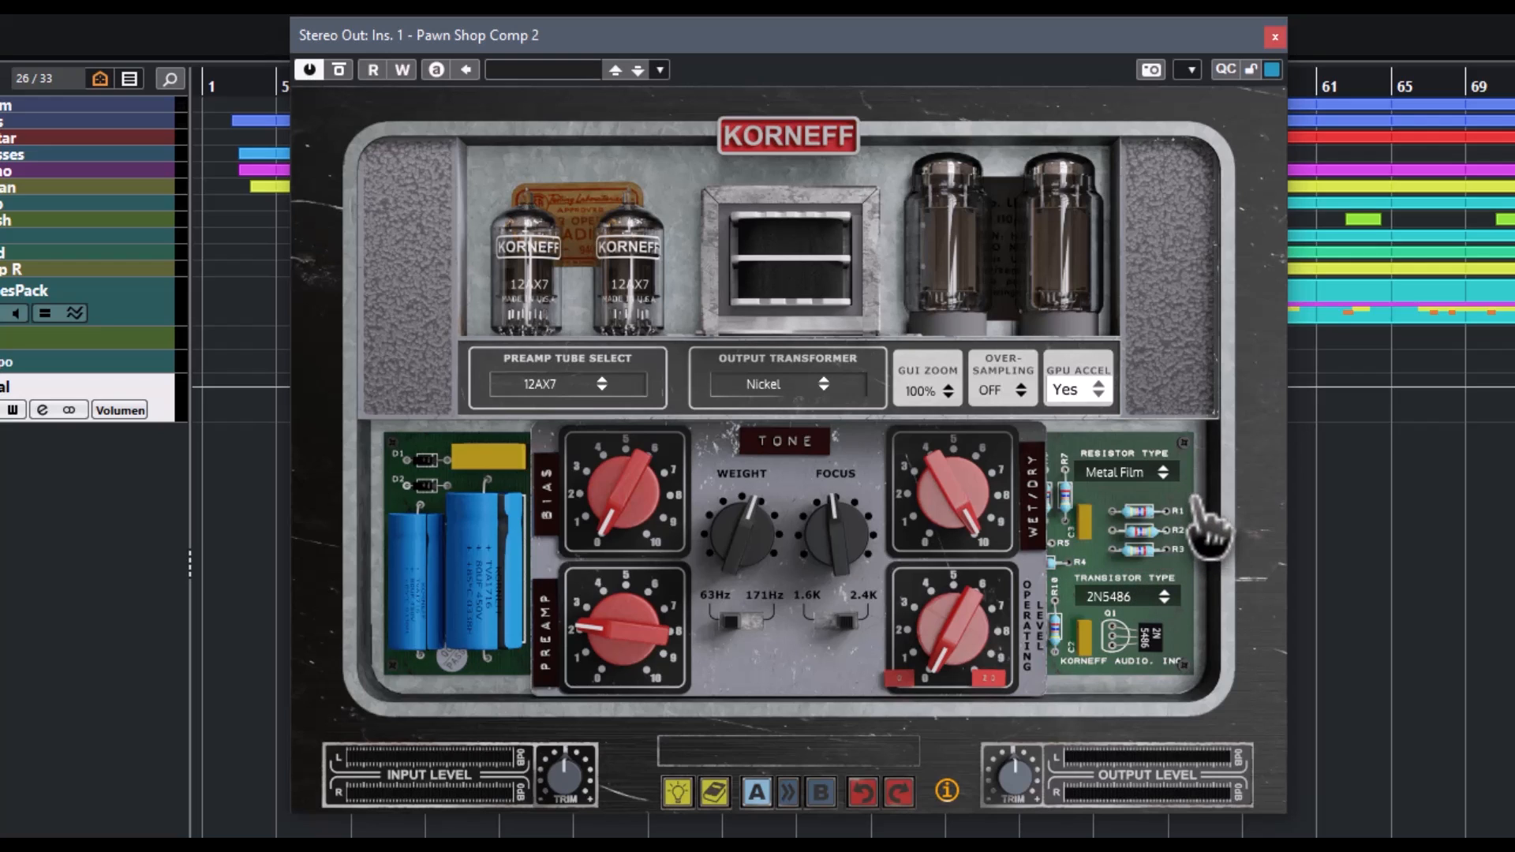
left_click(1164, 599)
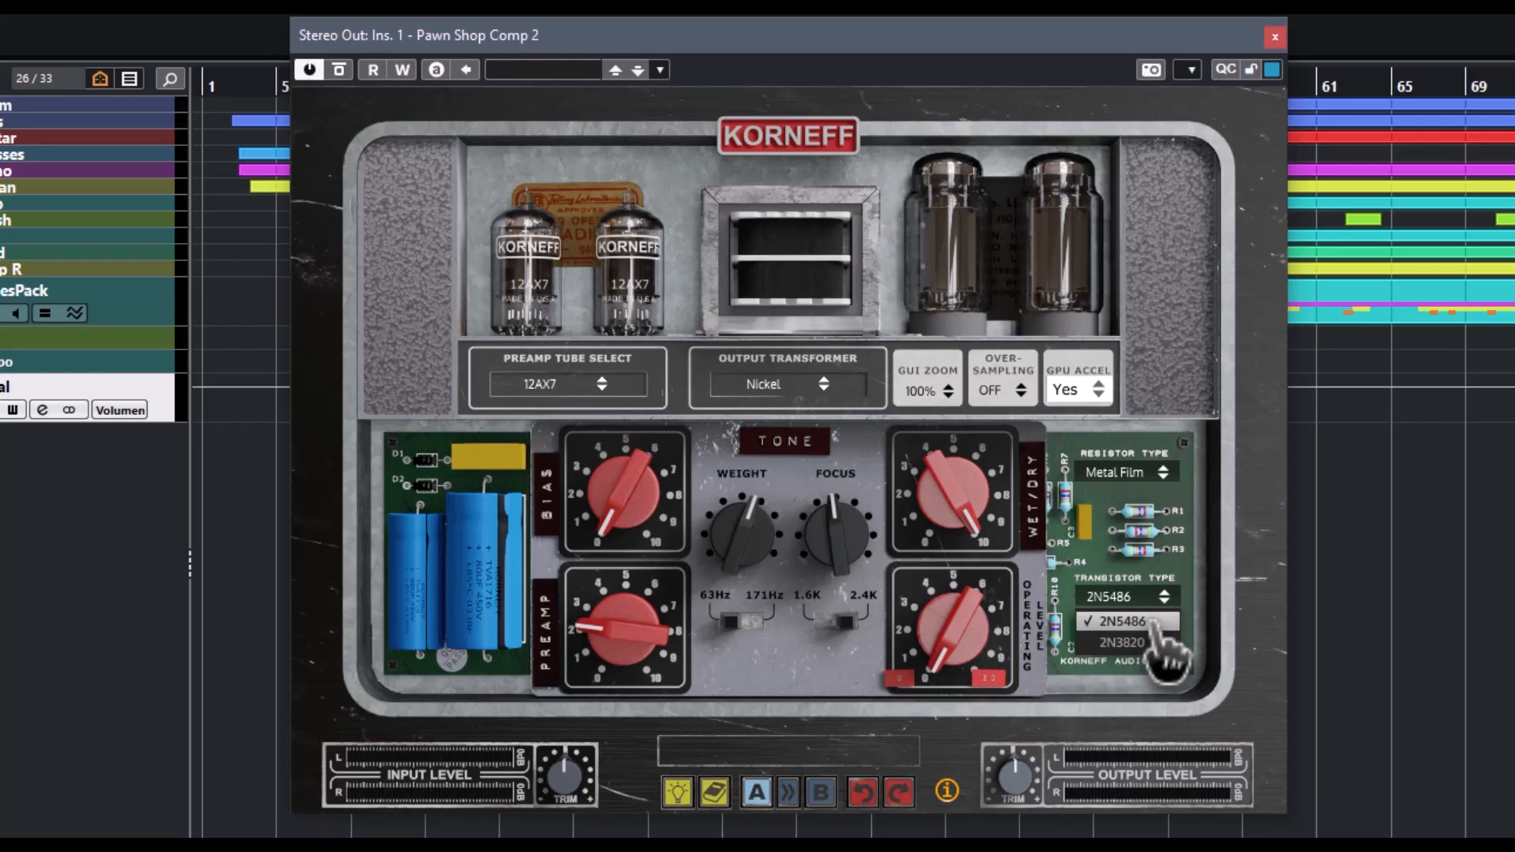
left_click(1154, 624)
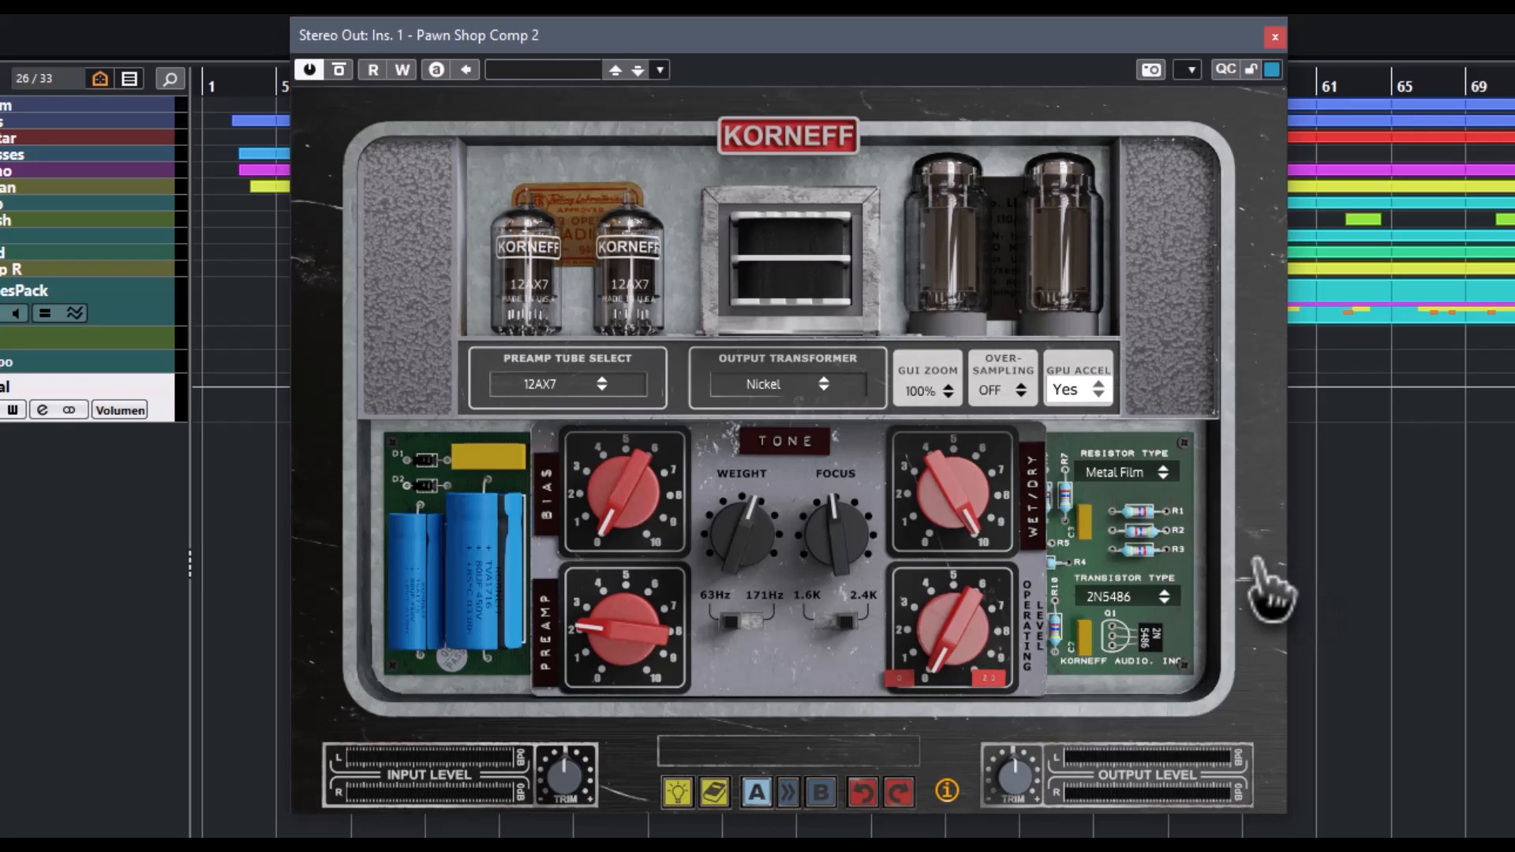
- Look through the GPU acceleration, oversampling and GUI zoom options without changing them
left_click(1093, 394)
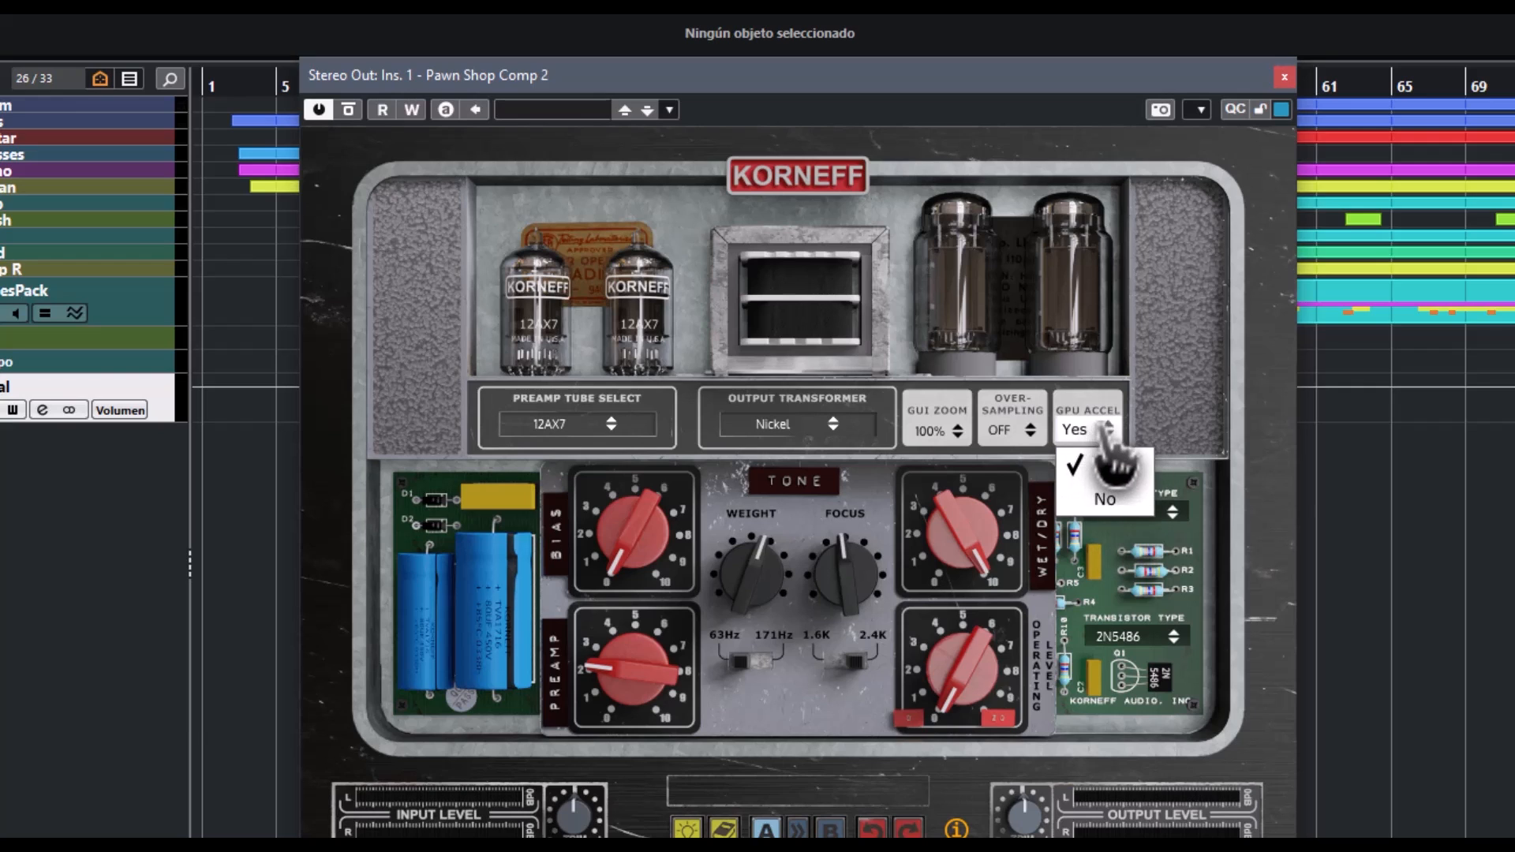
left_click(1105, 462)
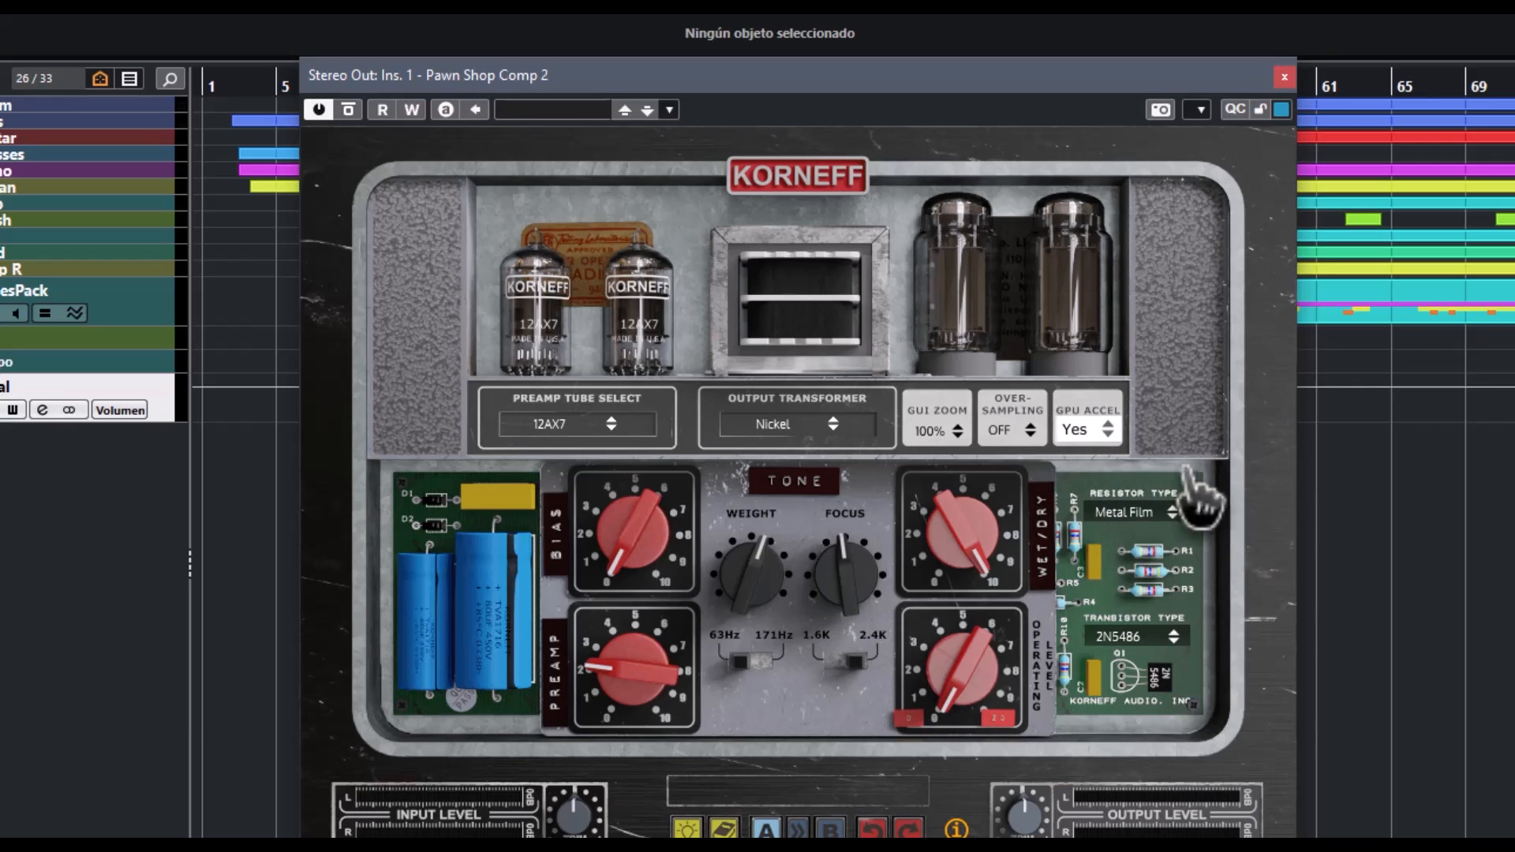
left_click(1026, 433)
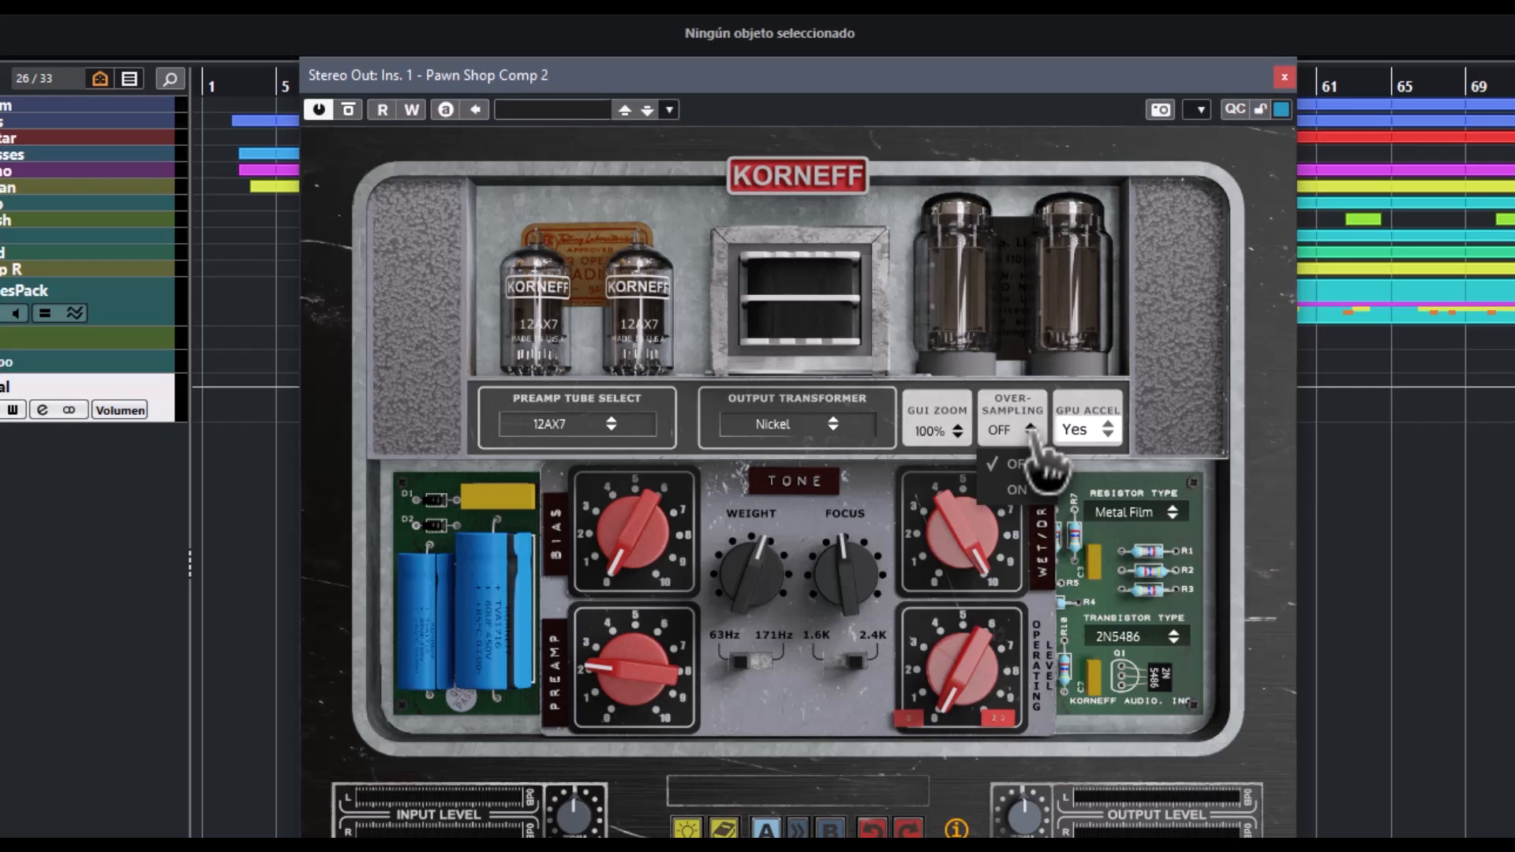
left_click(1029, 433)
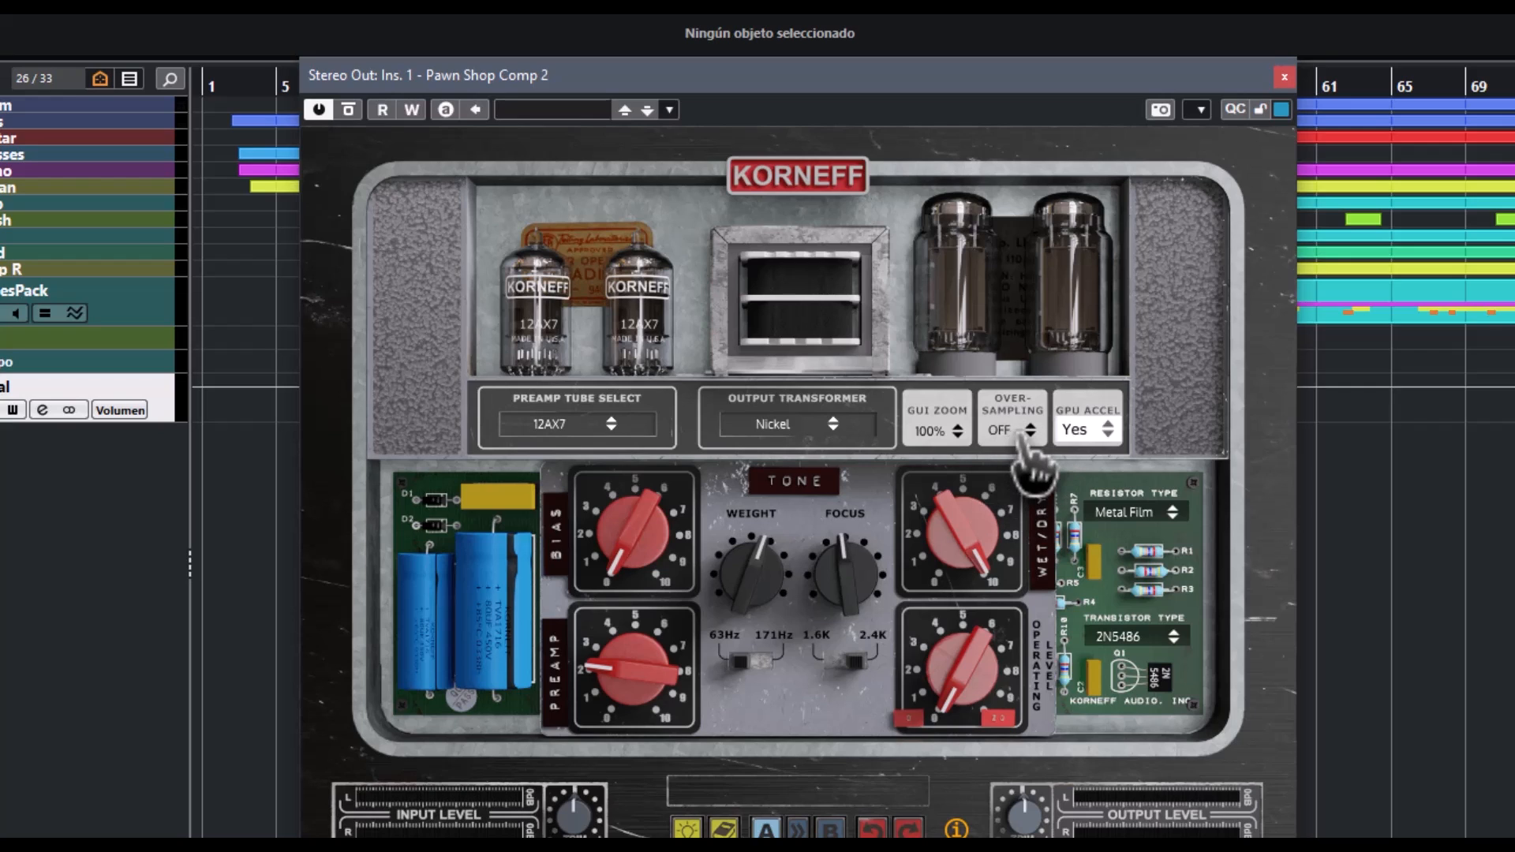
left_click(1028, 434)
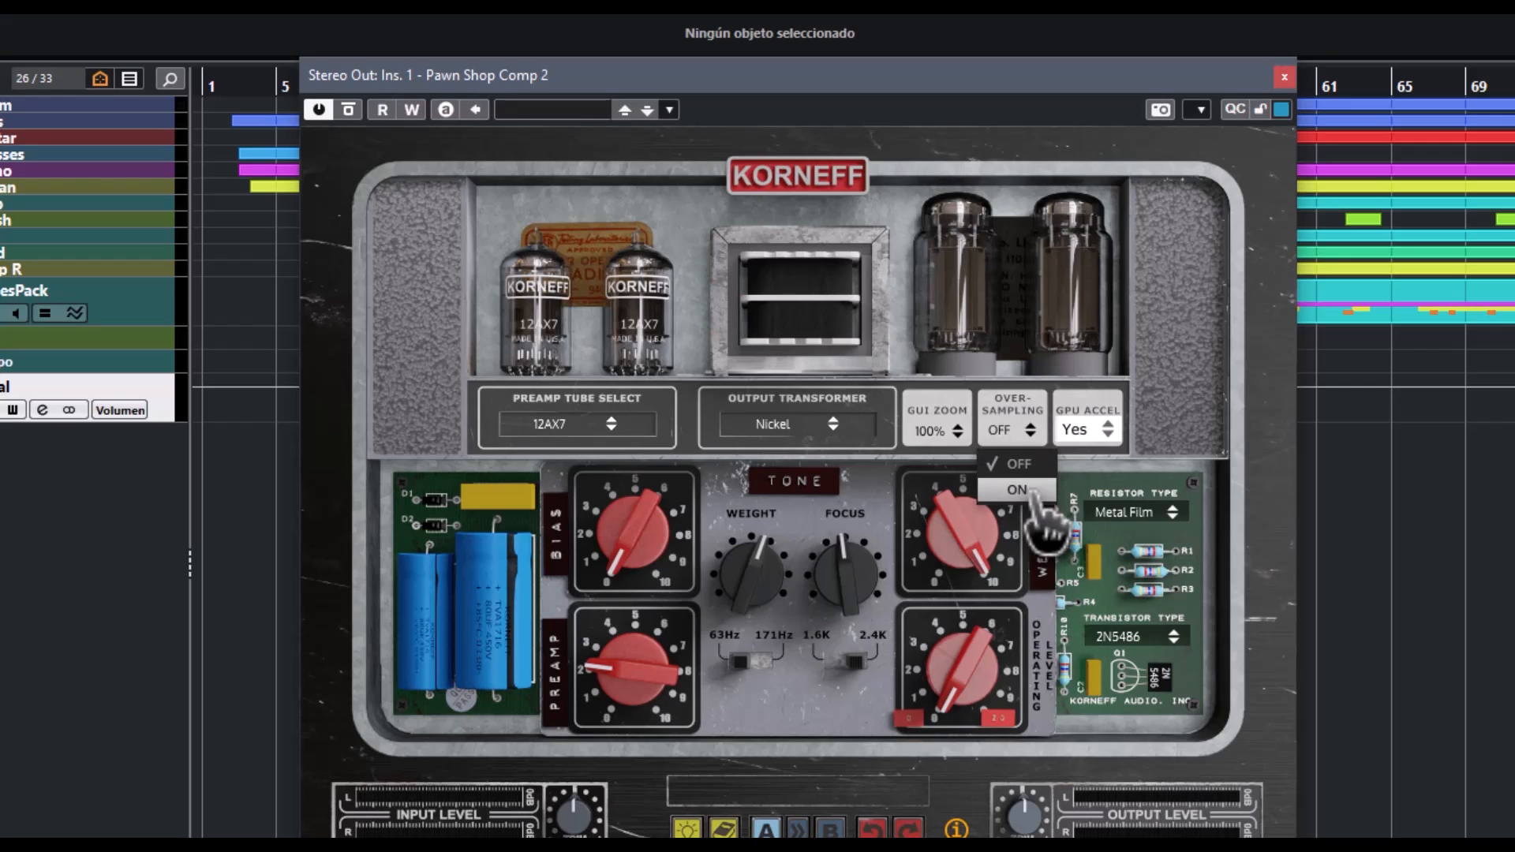
left_click(1168, 389)
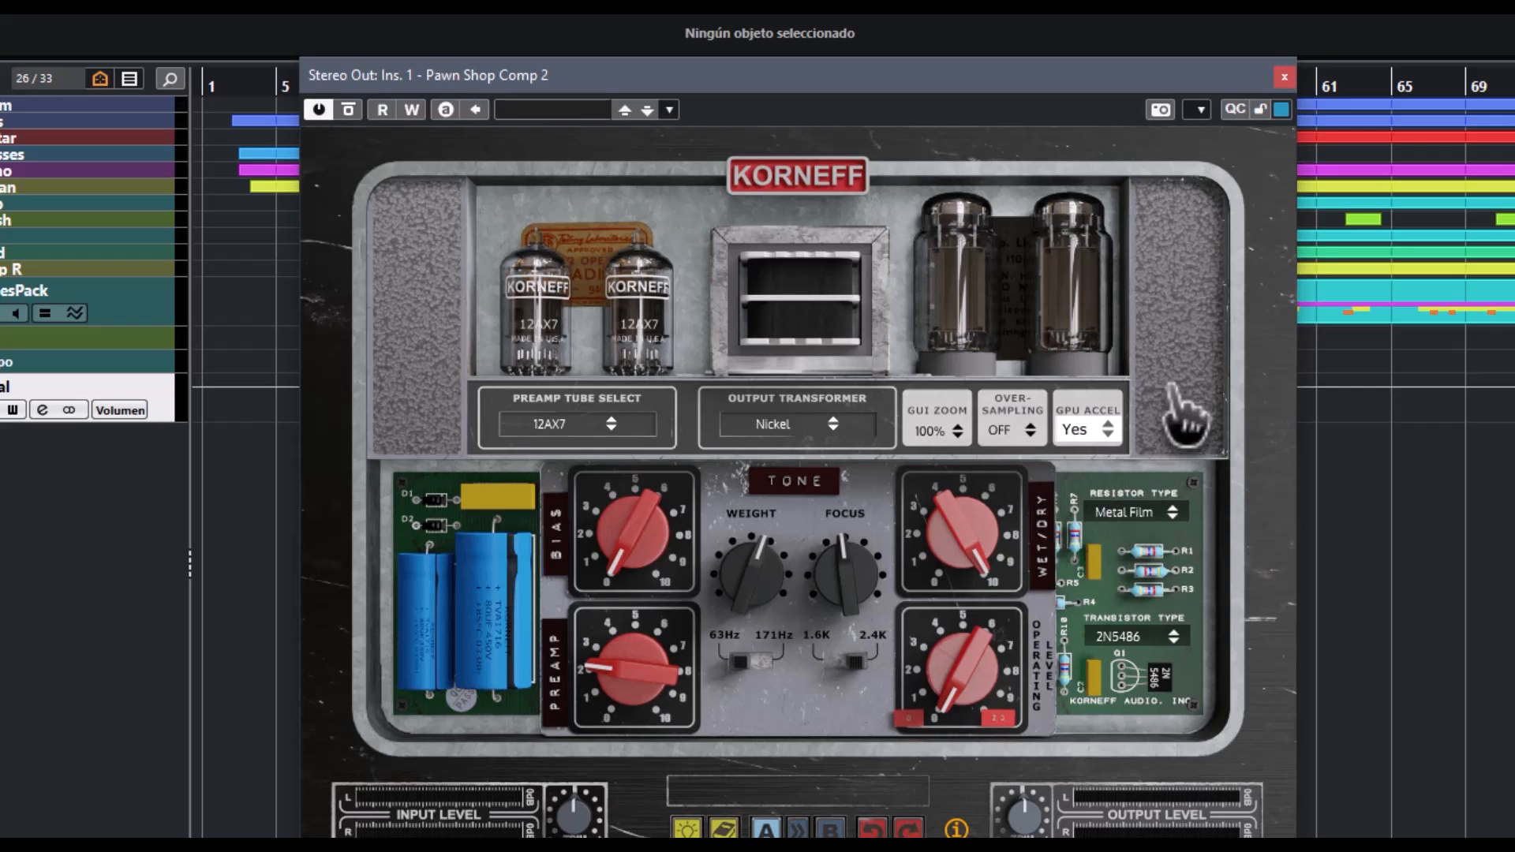
left_click(955, 434)
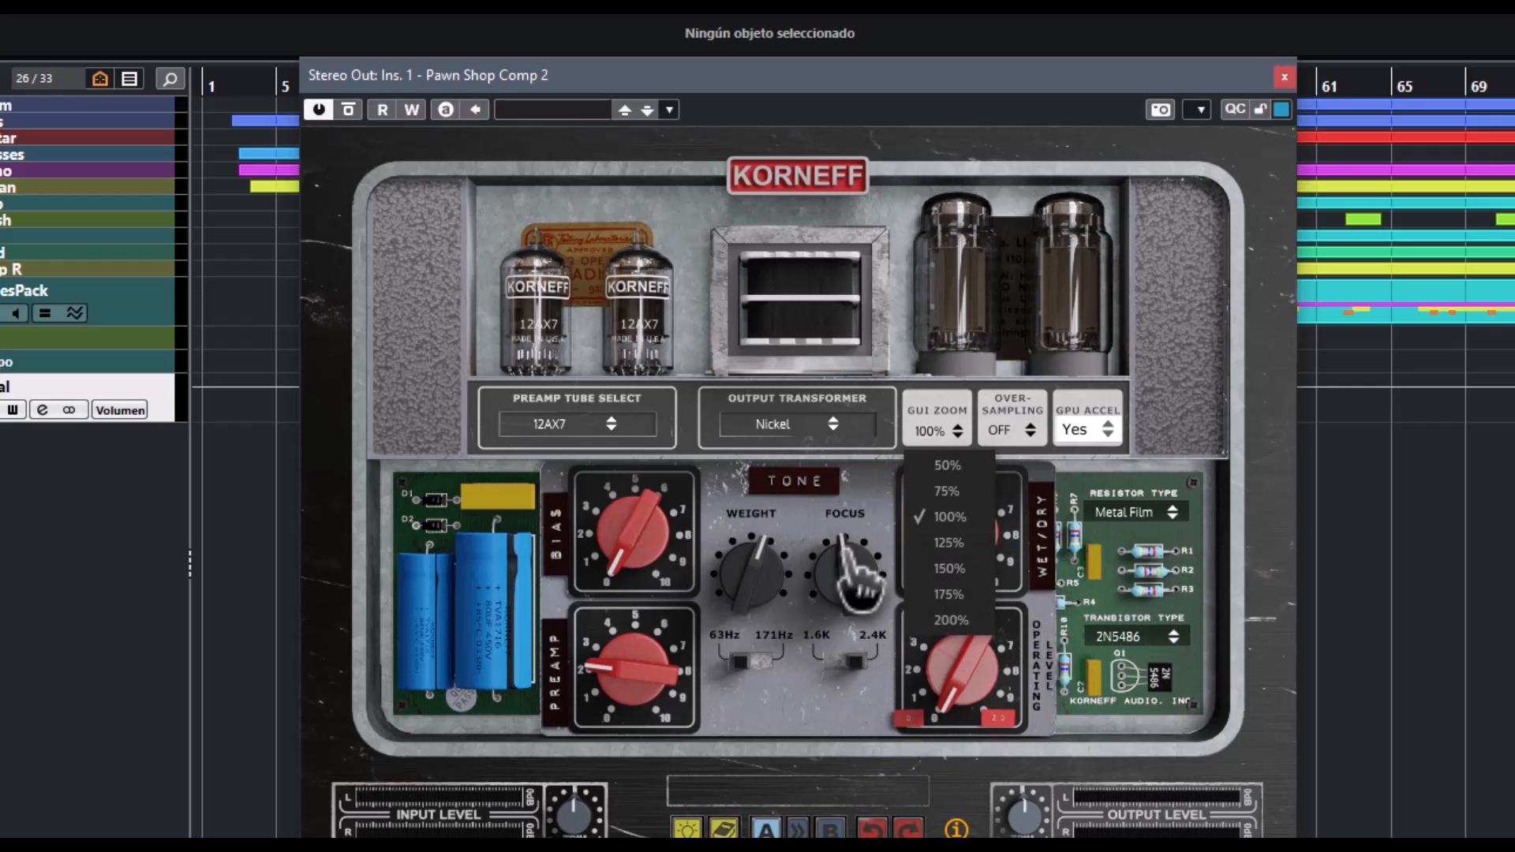
- Flip to the front panel and turn on automatic makeup gain with the song playing
left_click(805, 189)
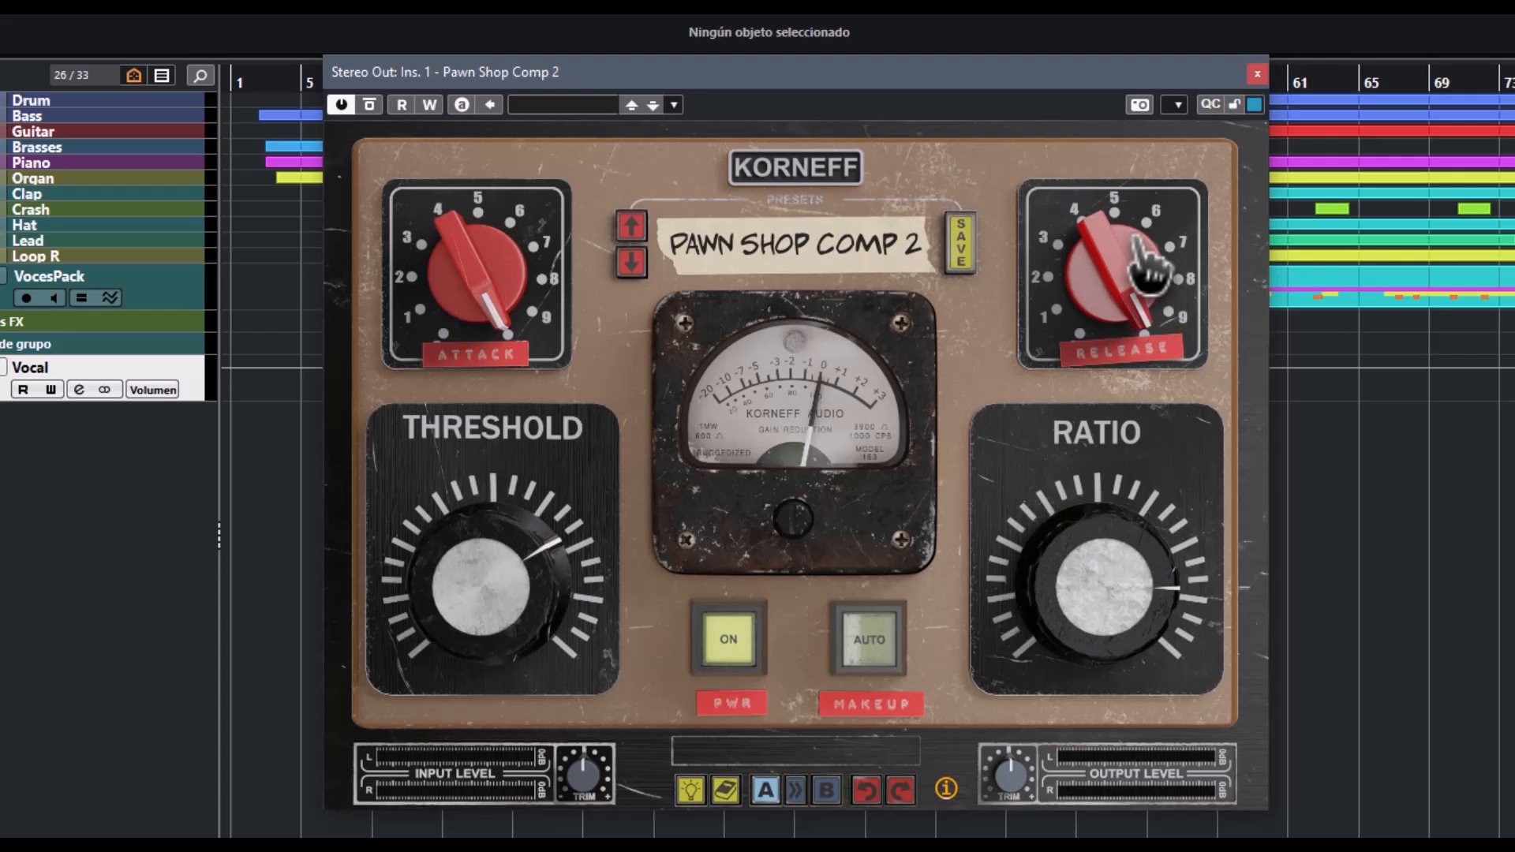
key("space")
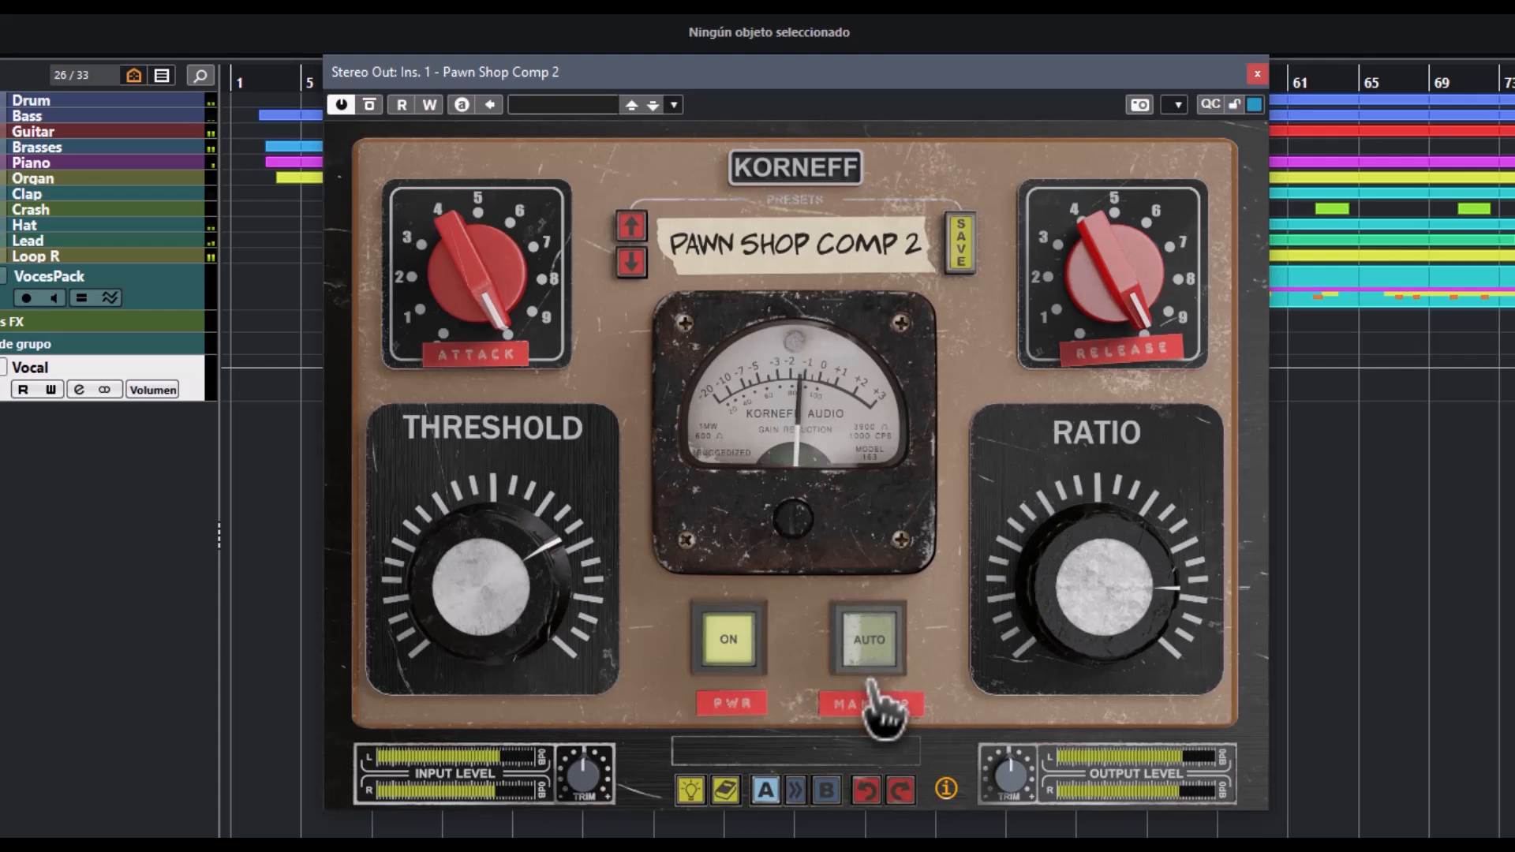
left_click(888, 652)
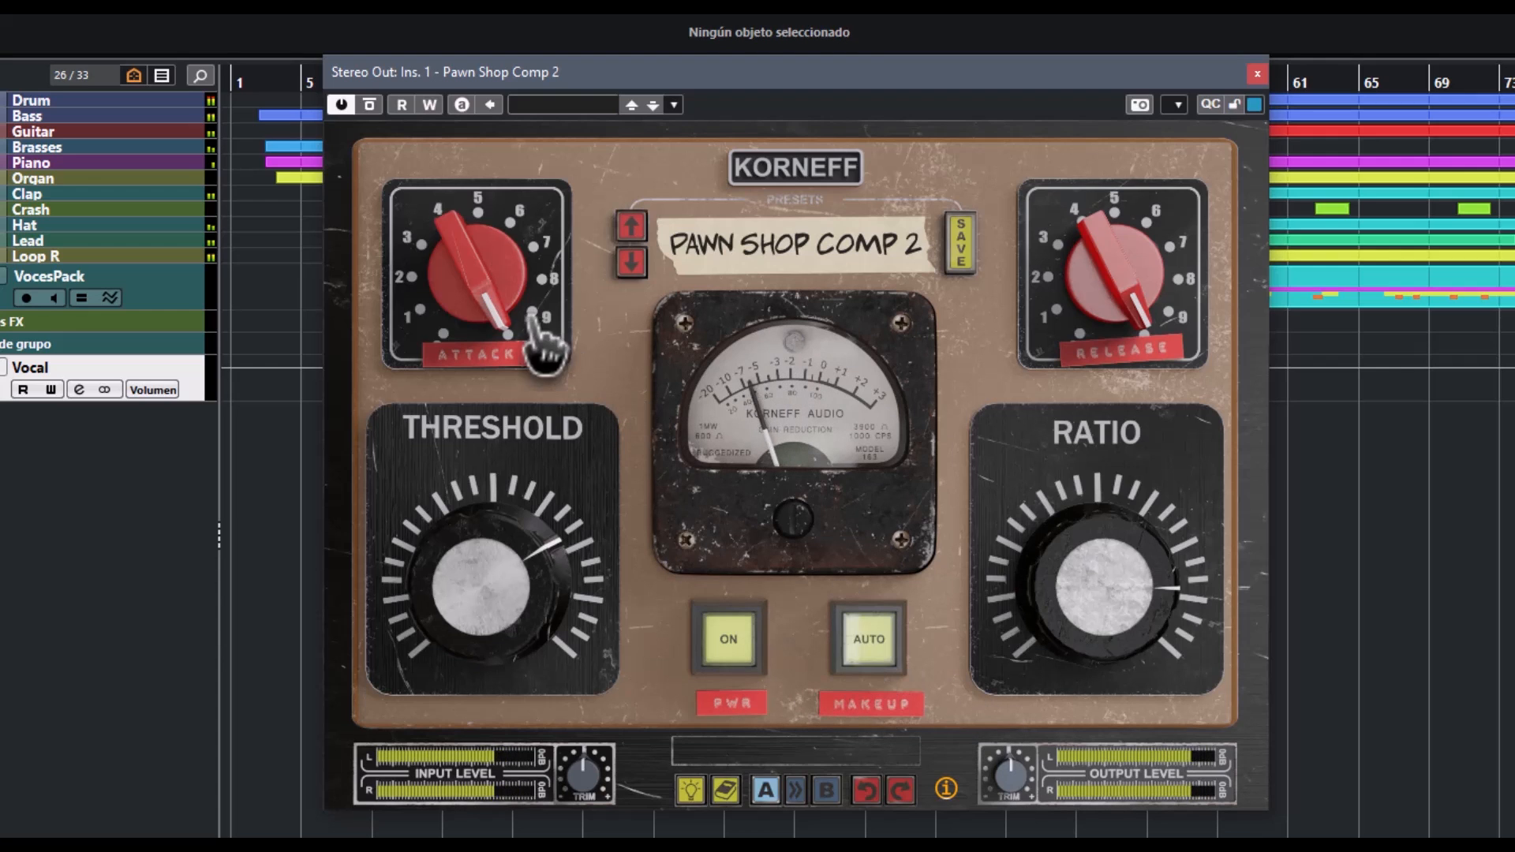
- Turn Attack and Release down to just below 3, try the Threshold around -17.7 dB, and set the Ratio to 4:1
left_click_drag(490, 330, 529, 553)
left_click_drag(1154, 387, 1174, 541)
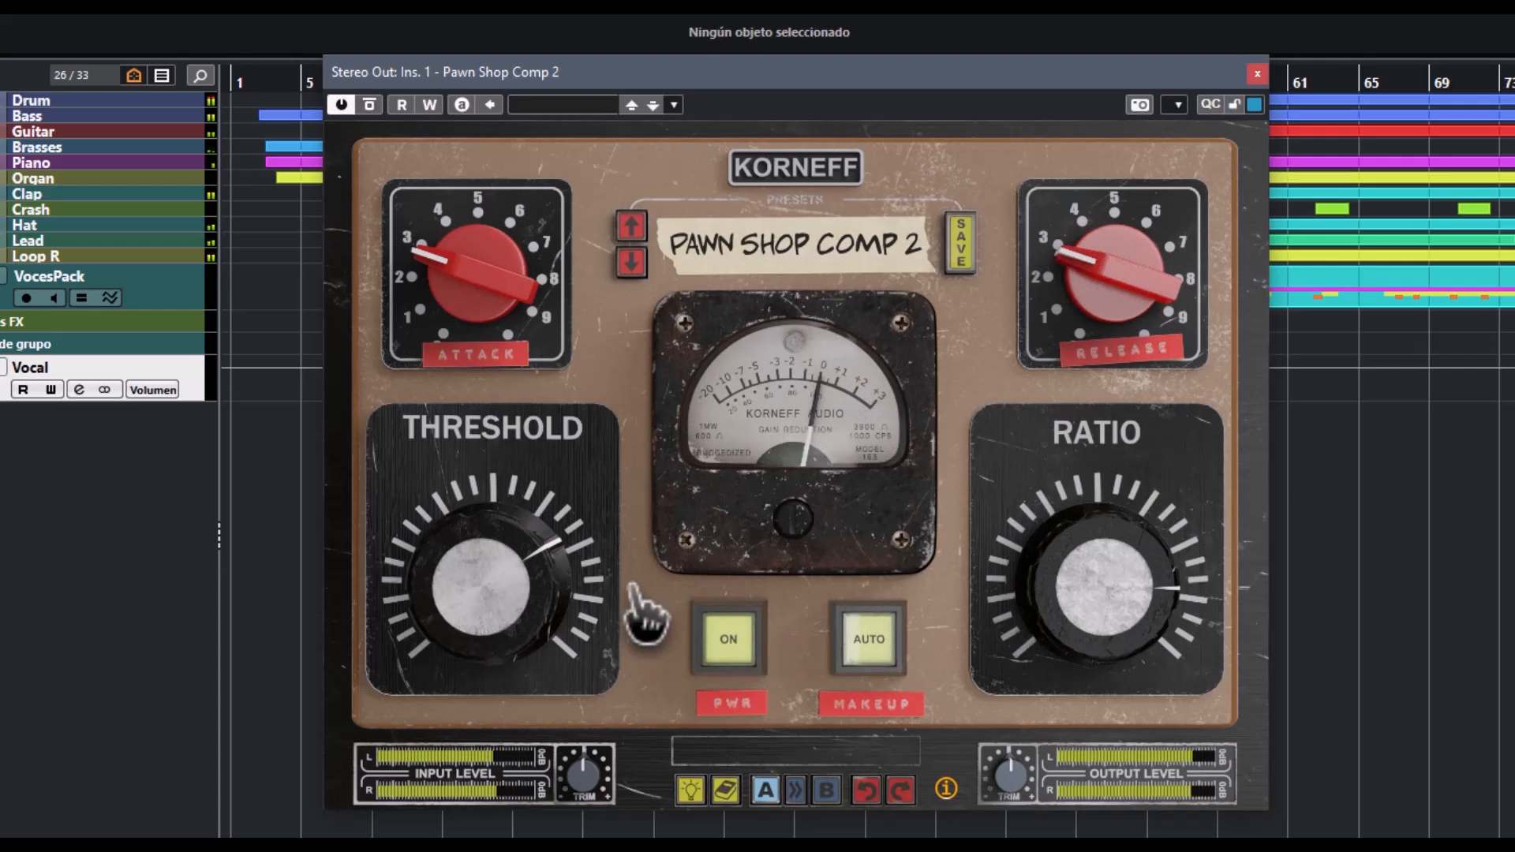
mouse_move(535, 641)
left_click_drag(535, 641, 524, 602)
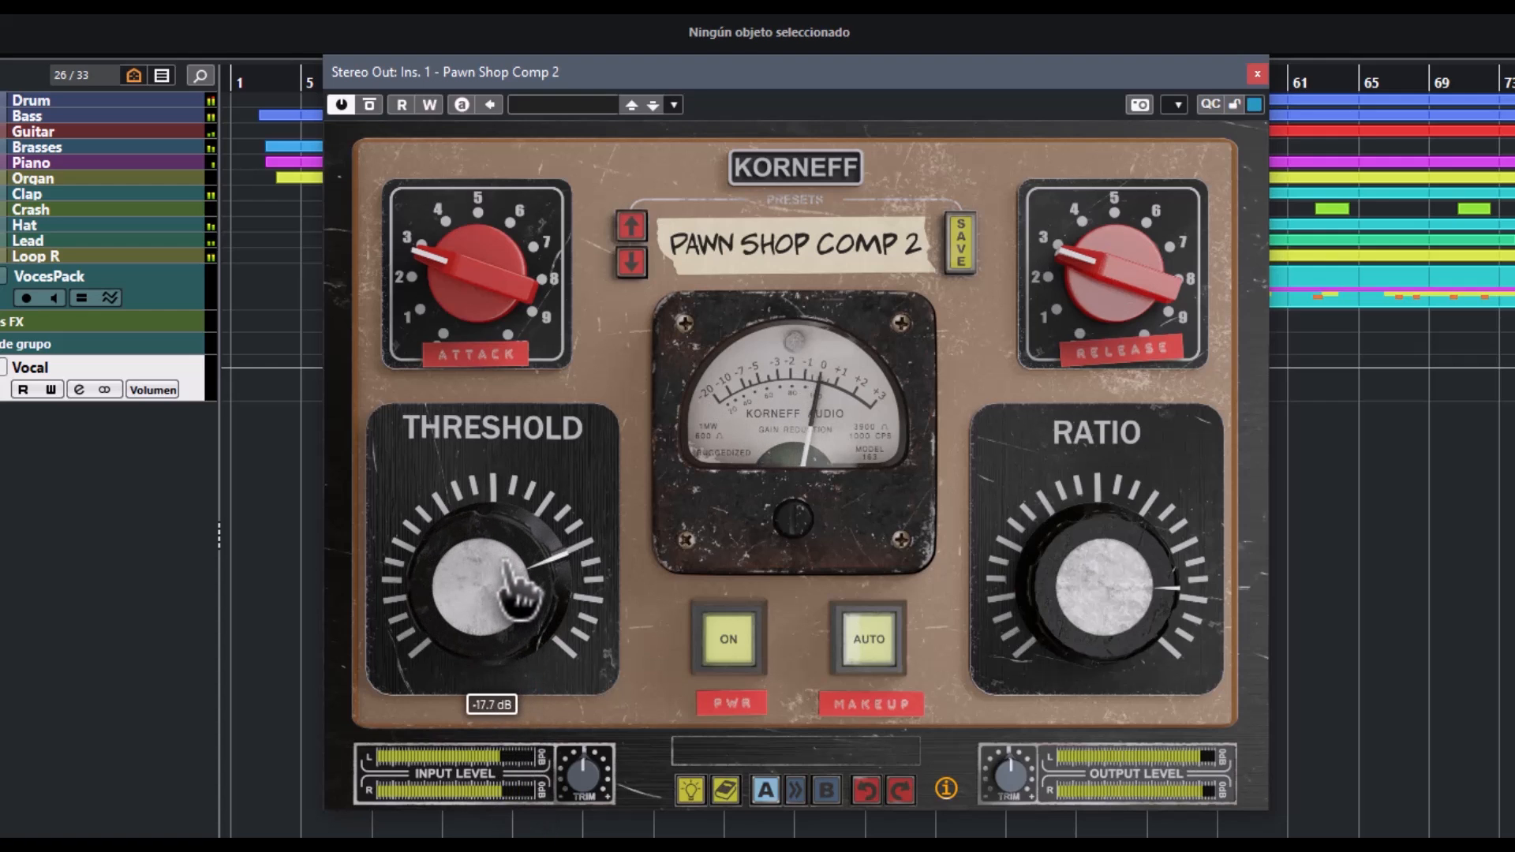
left_click_drag(1107, 627, 1102, 754)
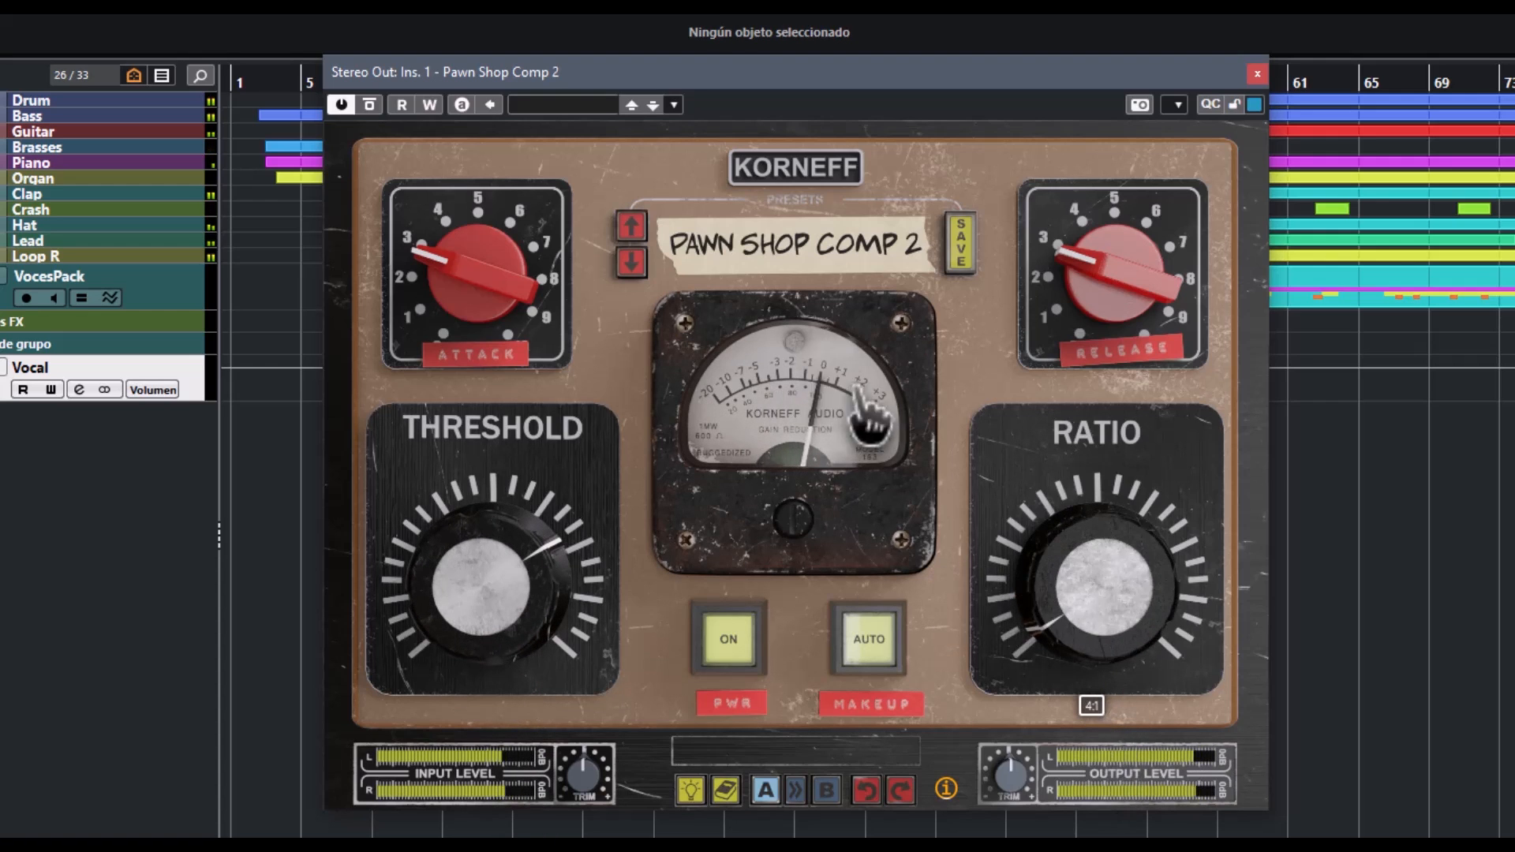
- Turn Release down to its minimum, Attack to between 3 and 4 and Threshold to -22.1 dB, with automatic makeup gain off
left_click_drag(1097, 330, 1091, 420)
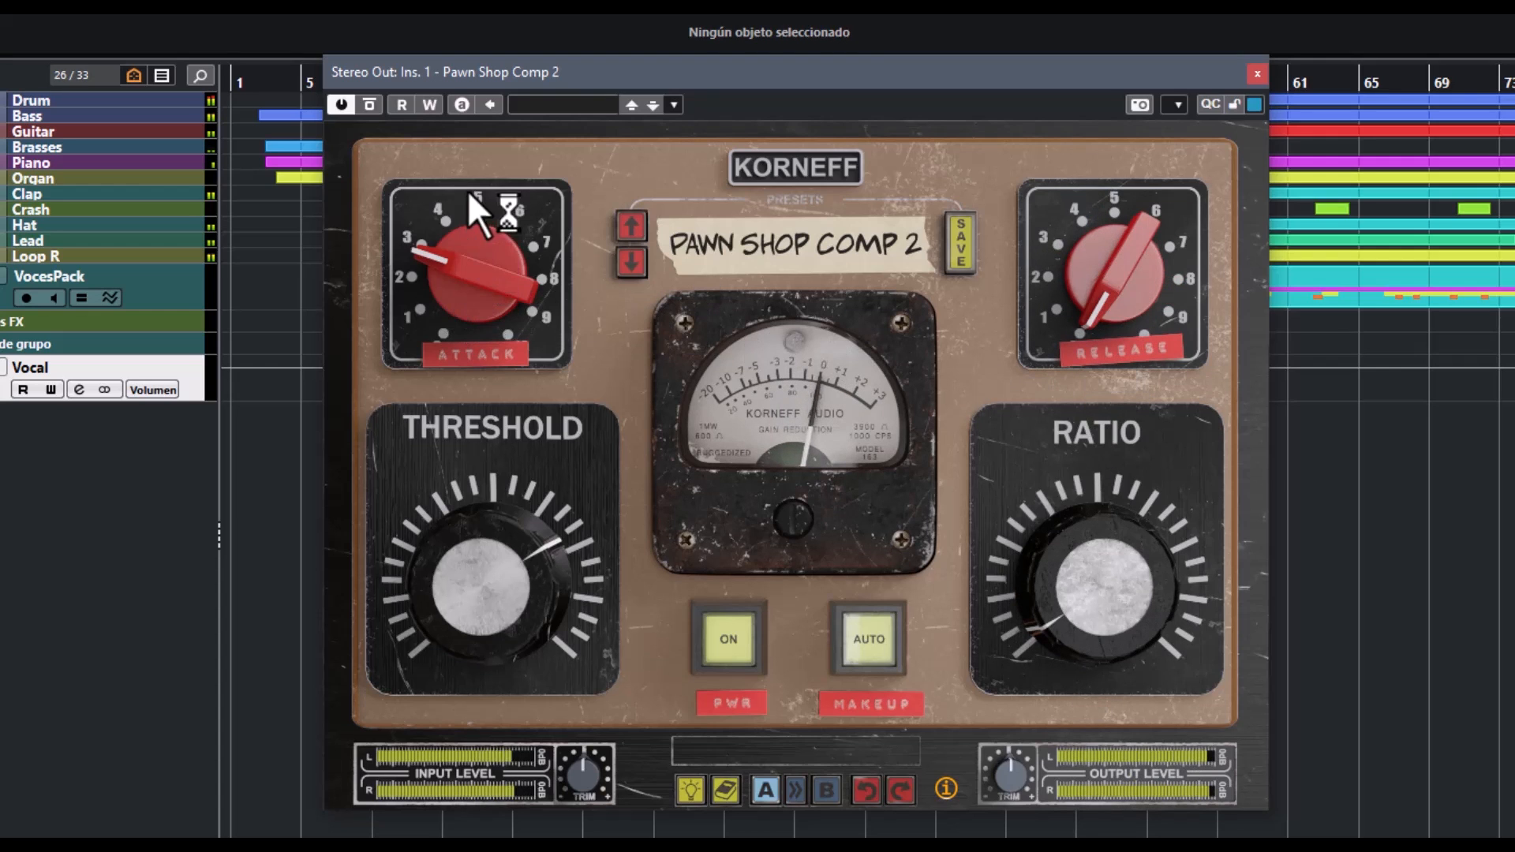
left_click_drag(474, 211, 506, 293)
mouse_move(496, 581)
left_mouse_down()
mouse_move(514, 591)
mouse_move(512, 577)
left_mouse_up()
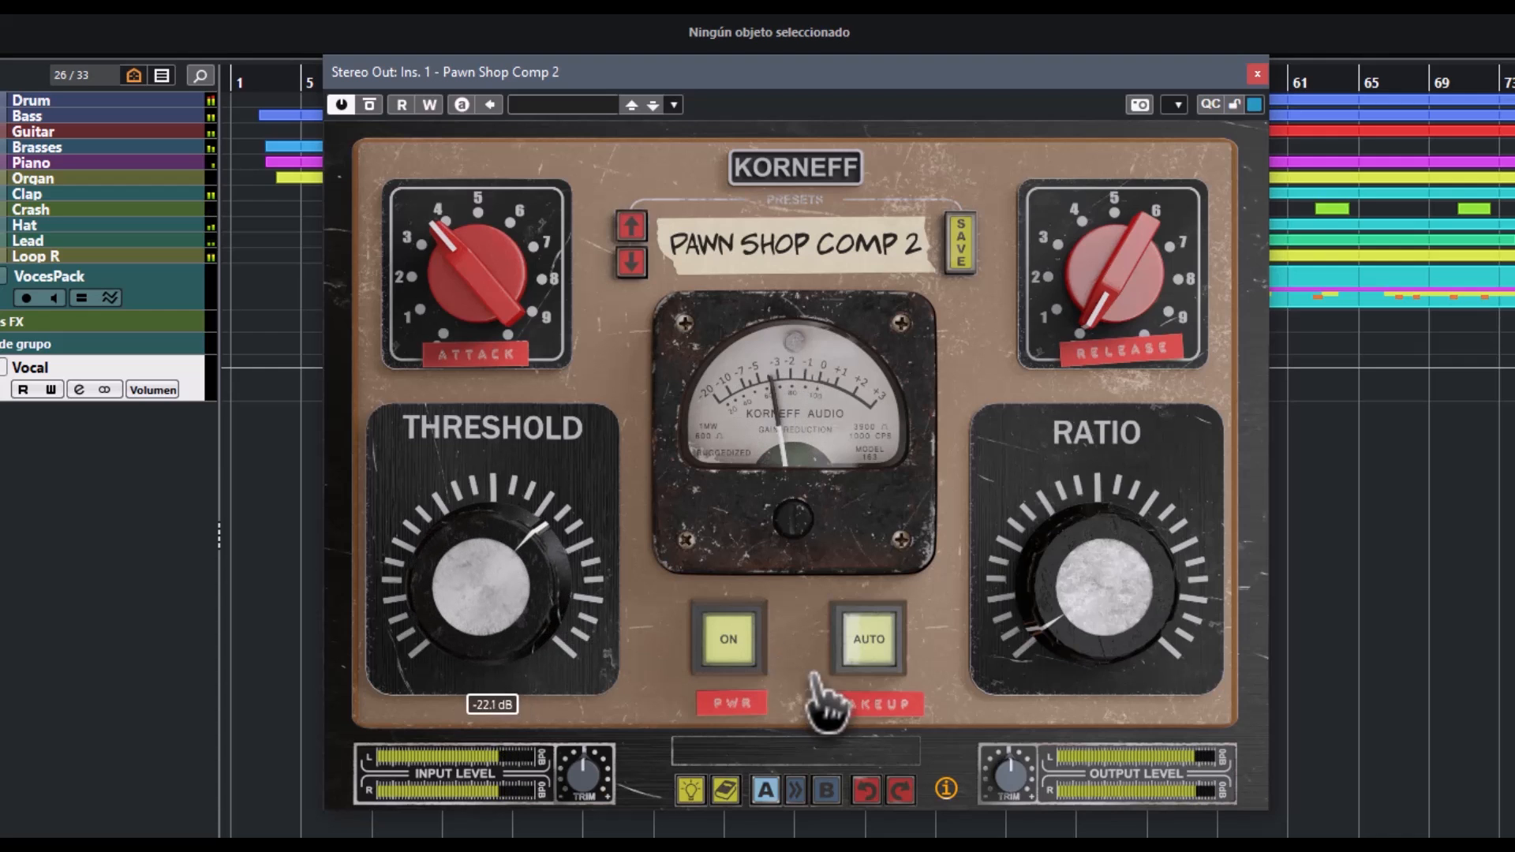
left_click(876, 655)
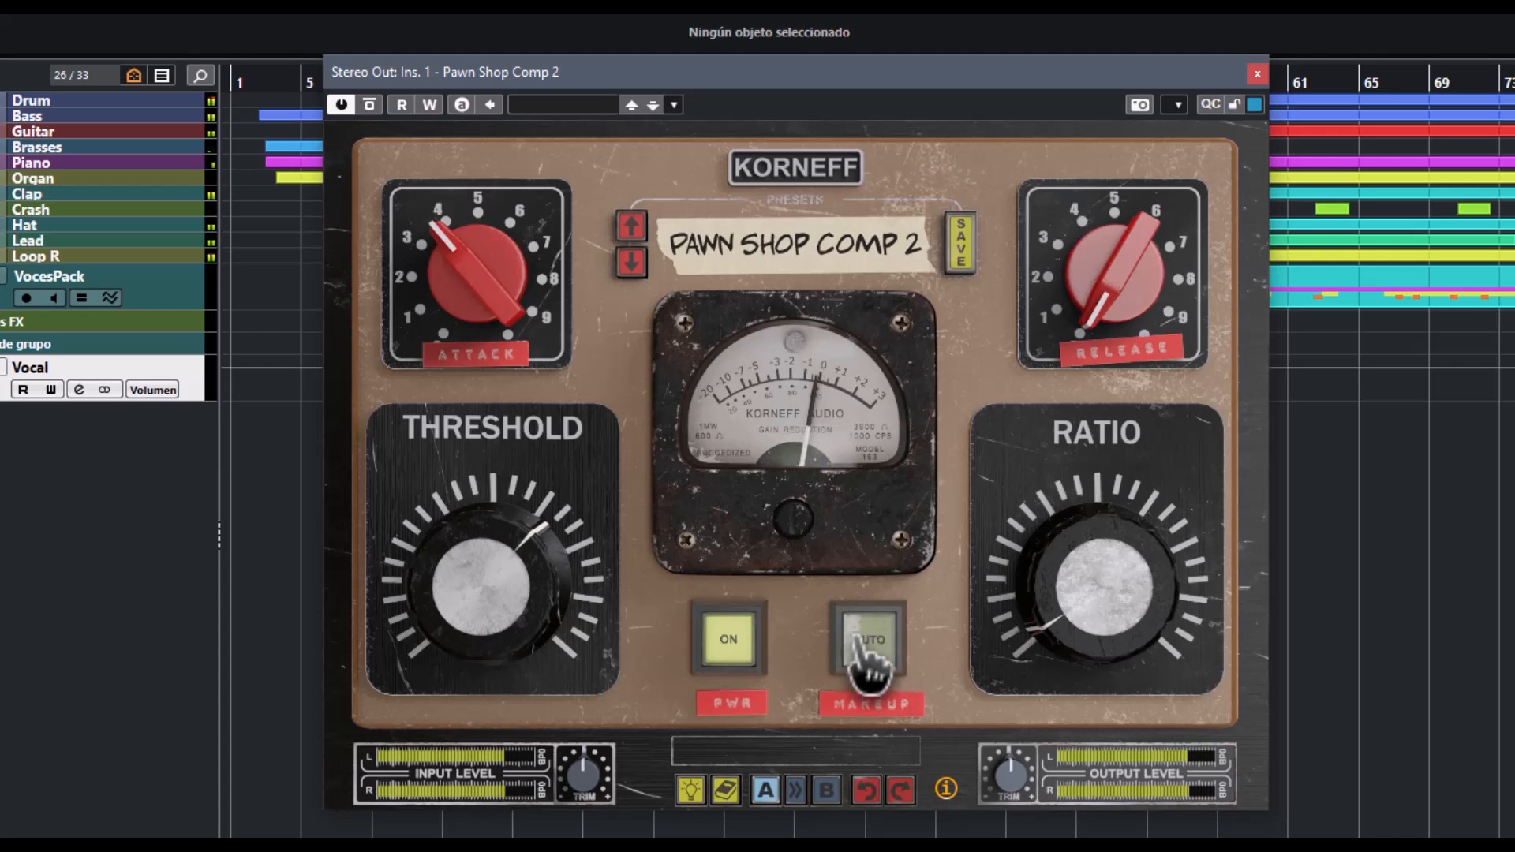
- Flip to the internal panel and look through the preamp tube and output transformer options without changing them
left_click(795, 180)
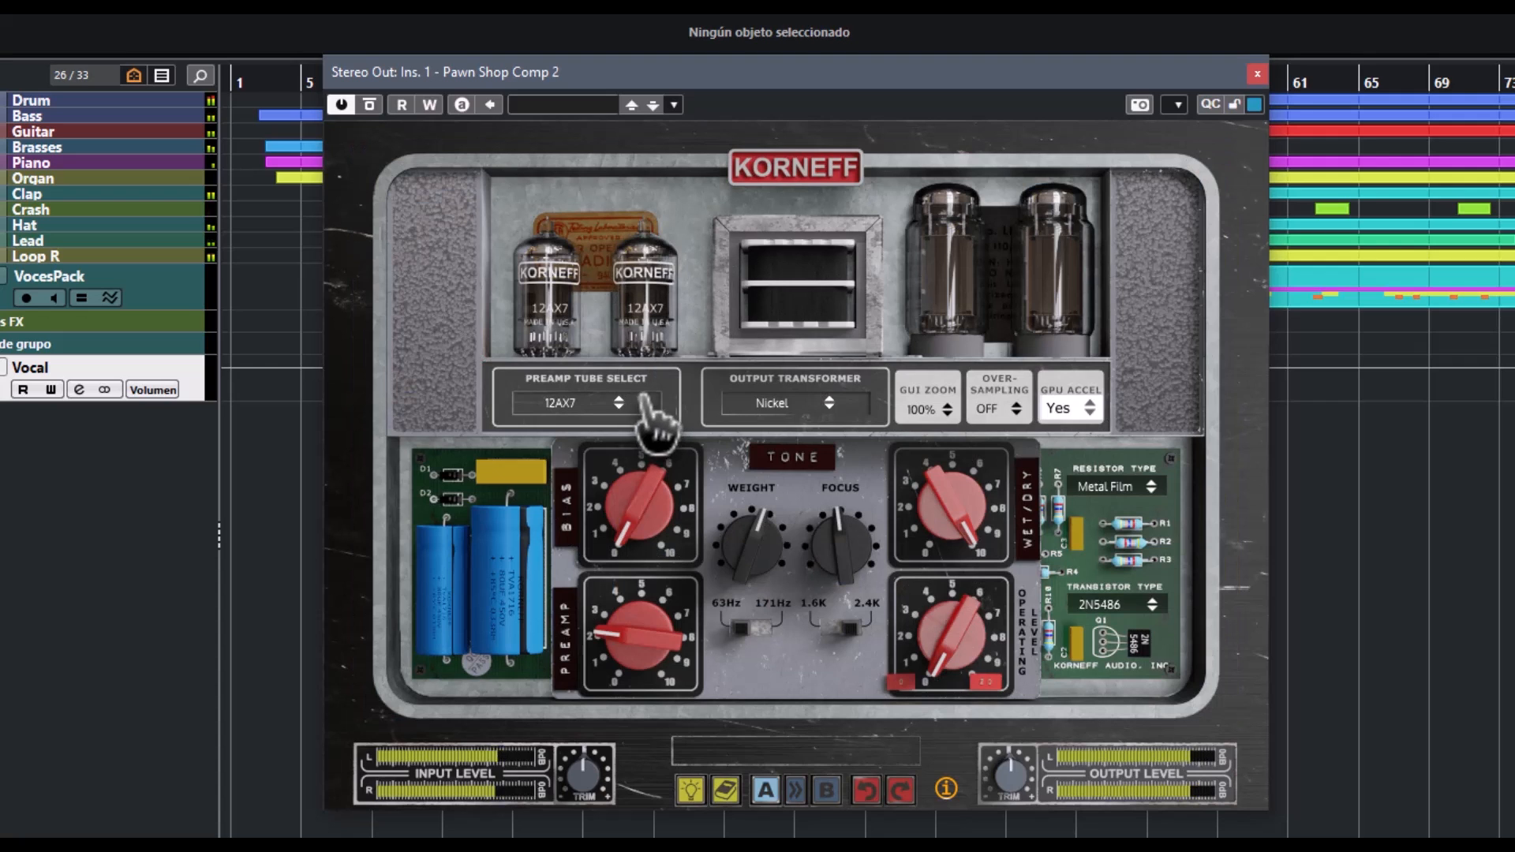
left_click(609, 407)
left_click(832, 406)
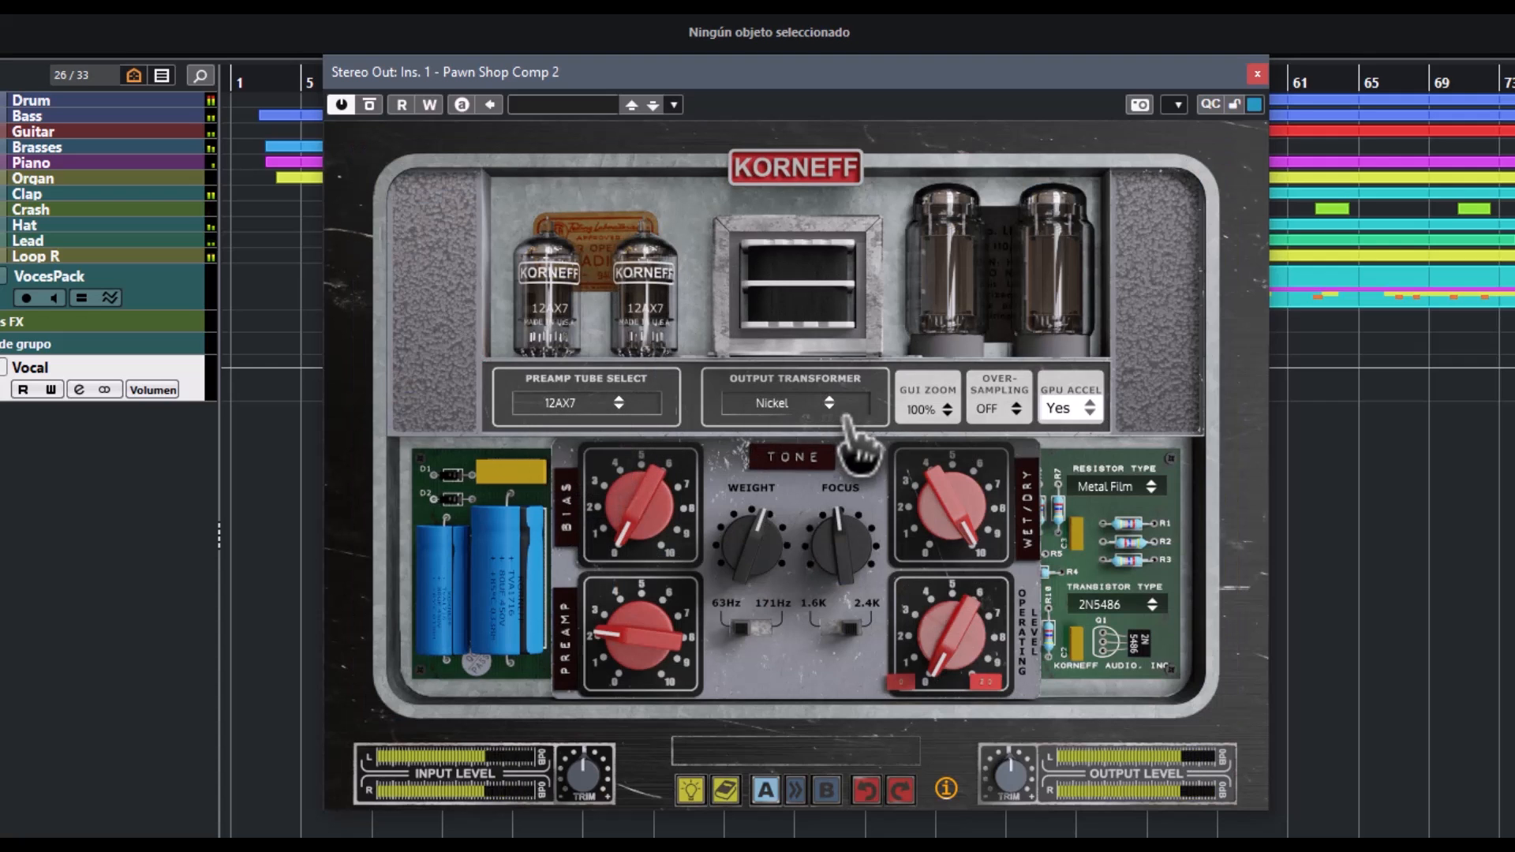
left_click(832, 406)
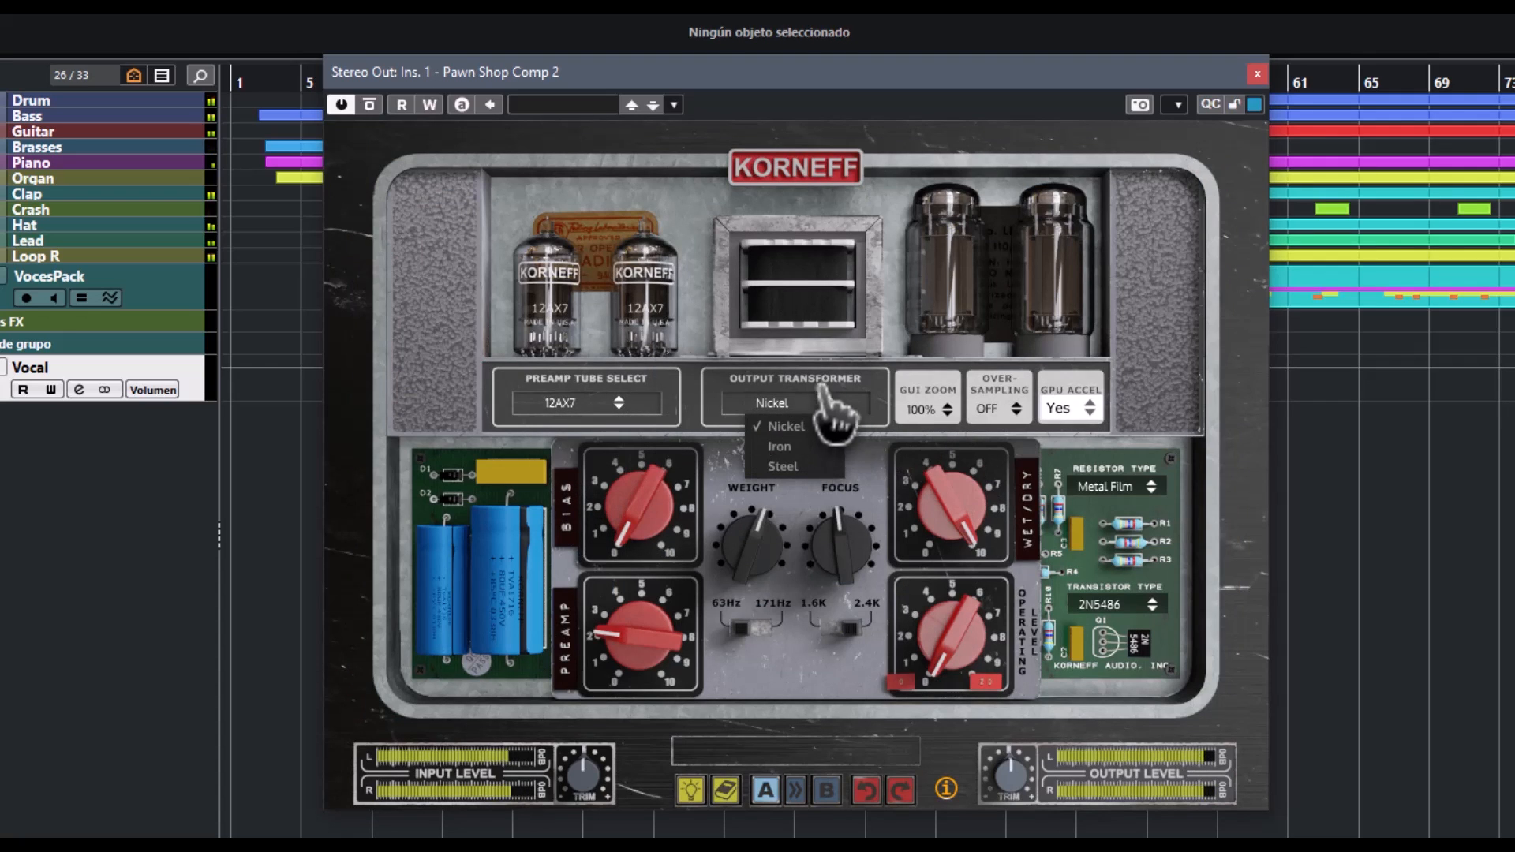
- Try the Bias at 0.44 V, check the front panel, and set Bias to about 1 and Preamp just below 2
left_click(631, 509)
left_click_drag(625, 486, 621, 394)
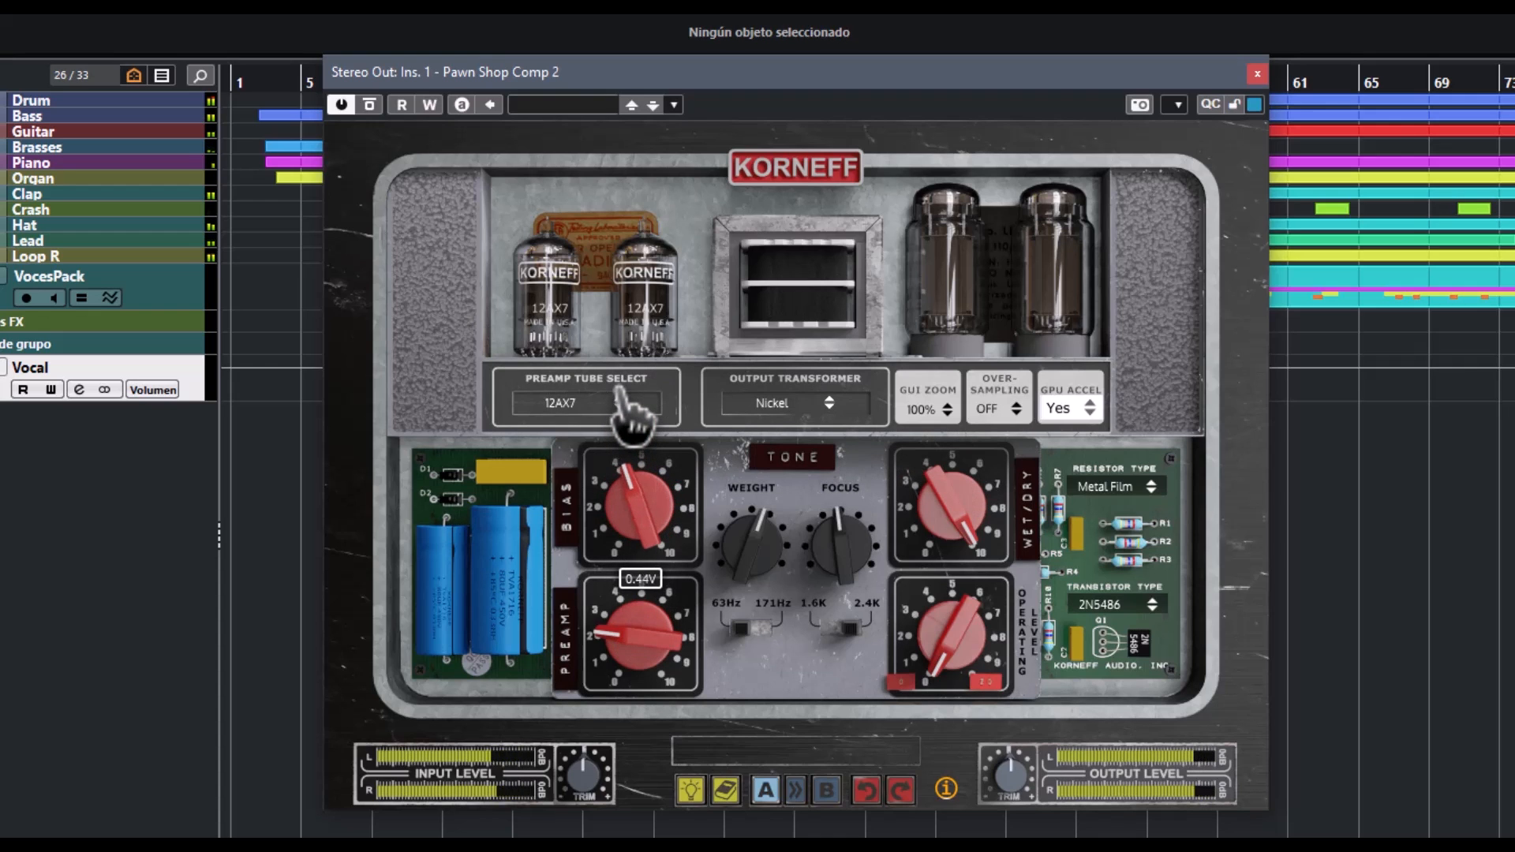
left_click(801, 178)
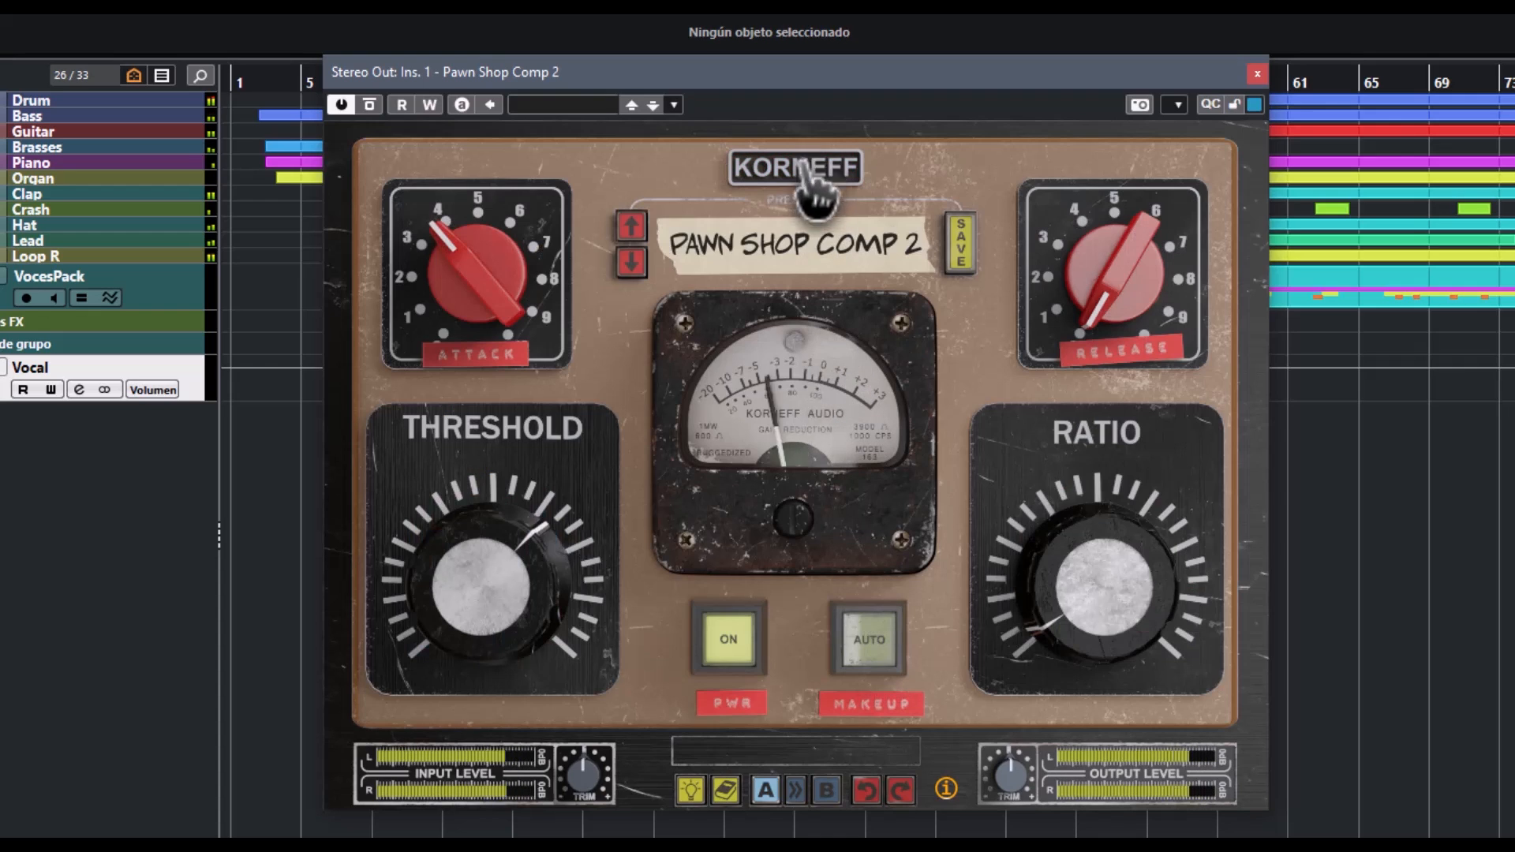
left_click(801, 166)
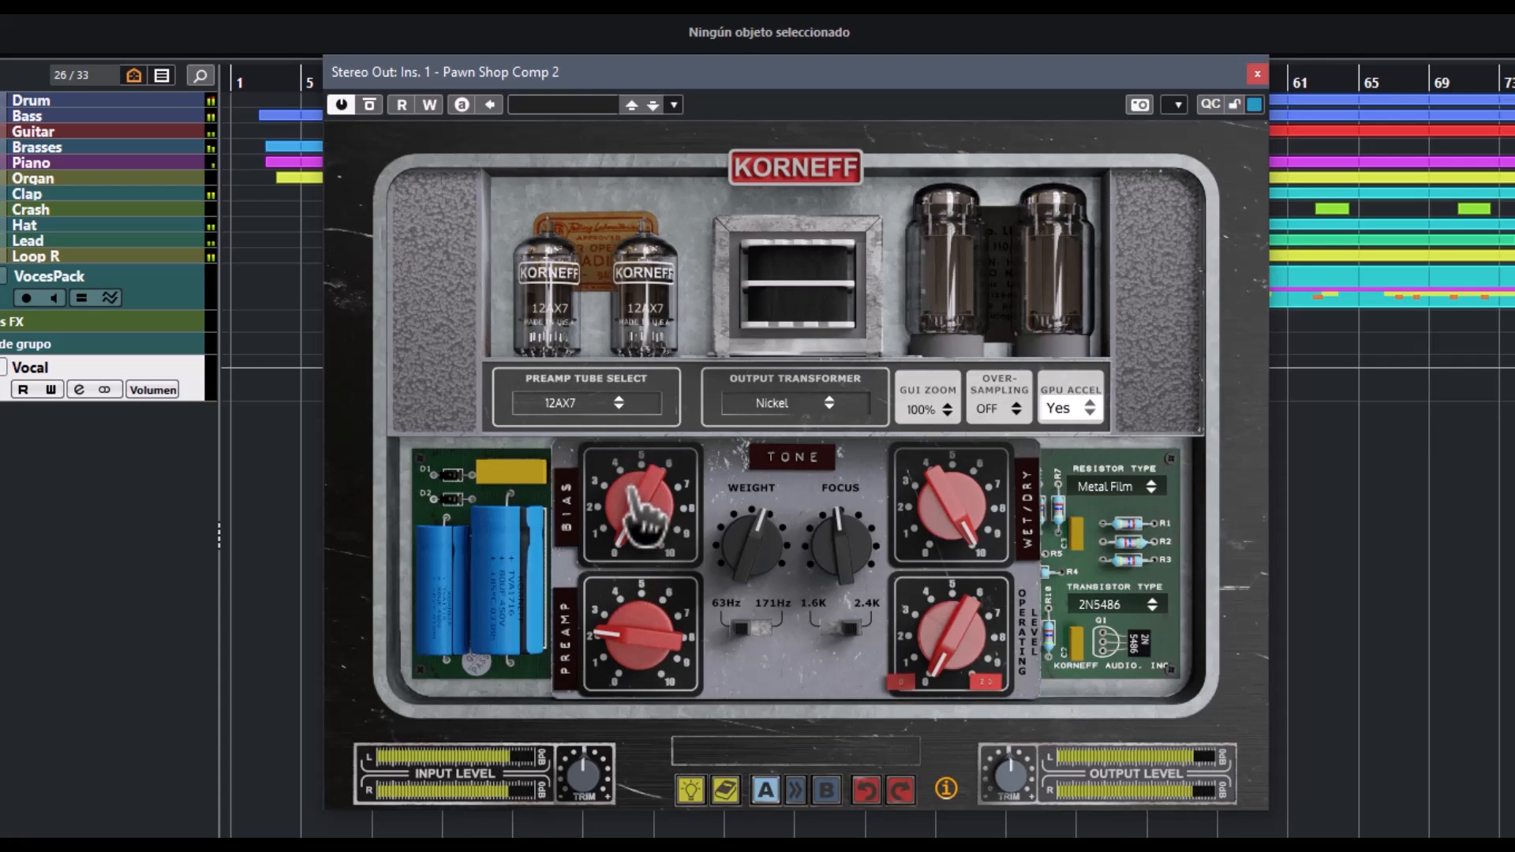
mouse_move(632, 500)
left_mouse_down()
mouse_move(626, 231)
mouse_move(625, 474)
left_mouse_up()
left_click_drag(636, 642, 670, 666)
- Adjust the Weight tone knob to slightly above centre while comparing its 63 Hz and 171 Hz settings, finishing on 171 Hz
mouse_move(762, 580)
left_click_drag(762, 572, 758, 631)
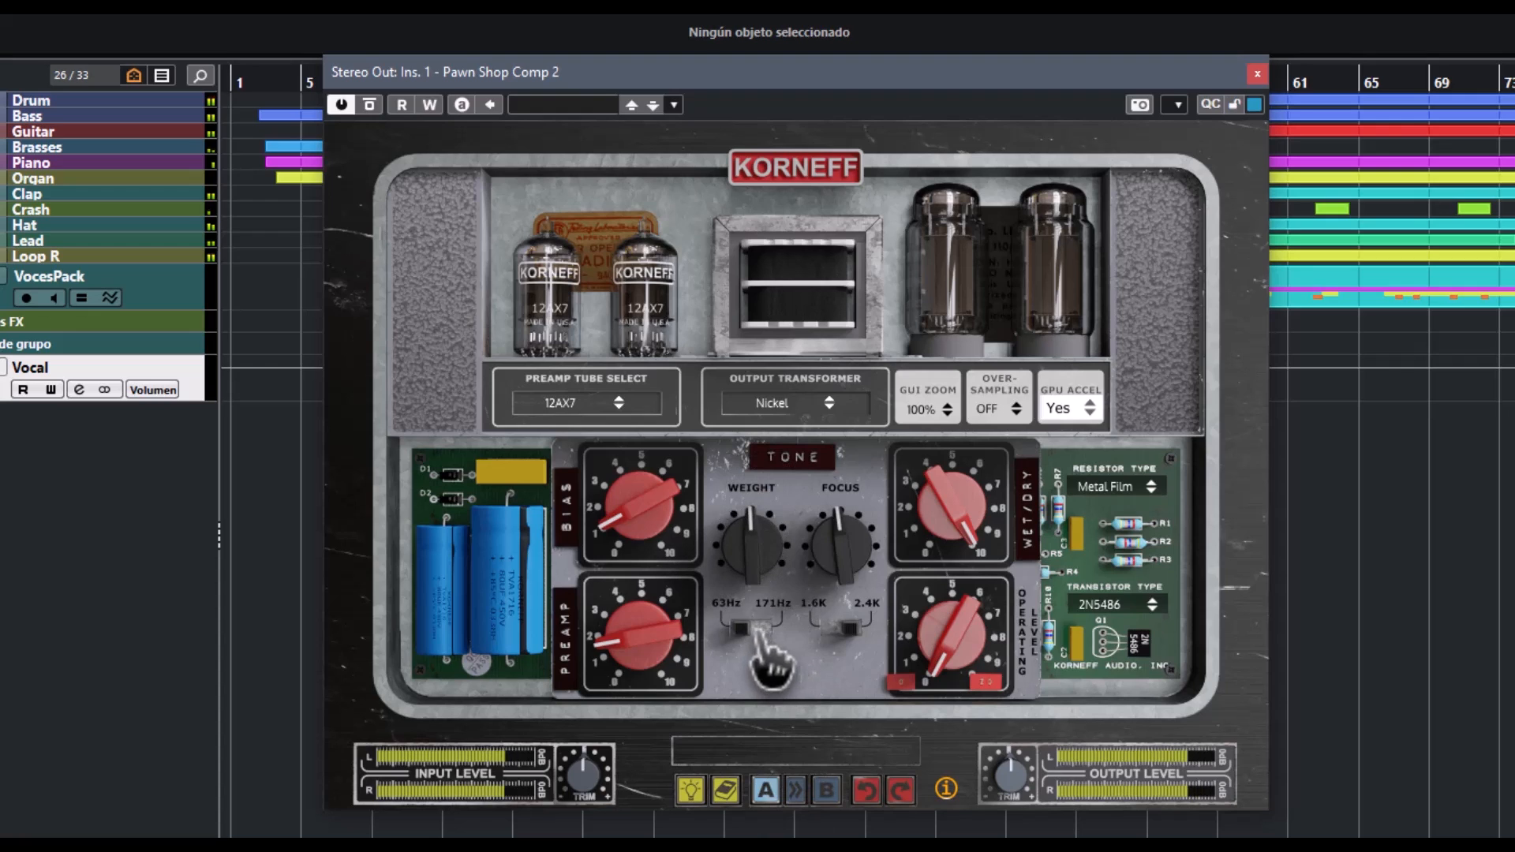
left_click(759, 632)
left_click_drag(759, 511, 754, 543)
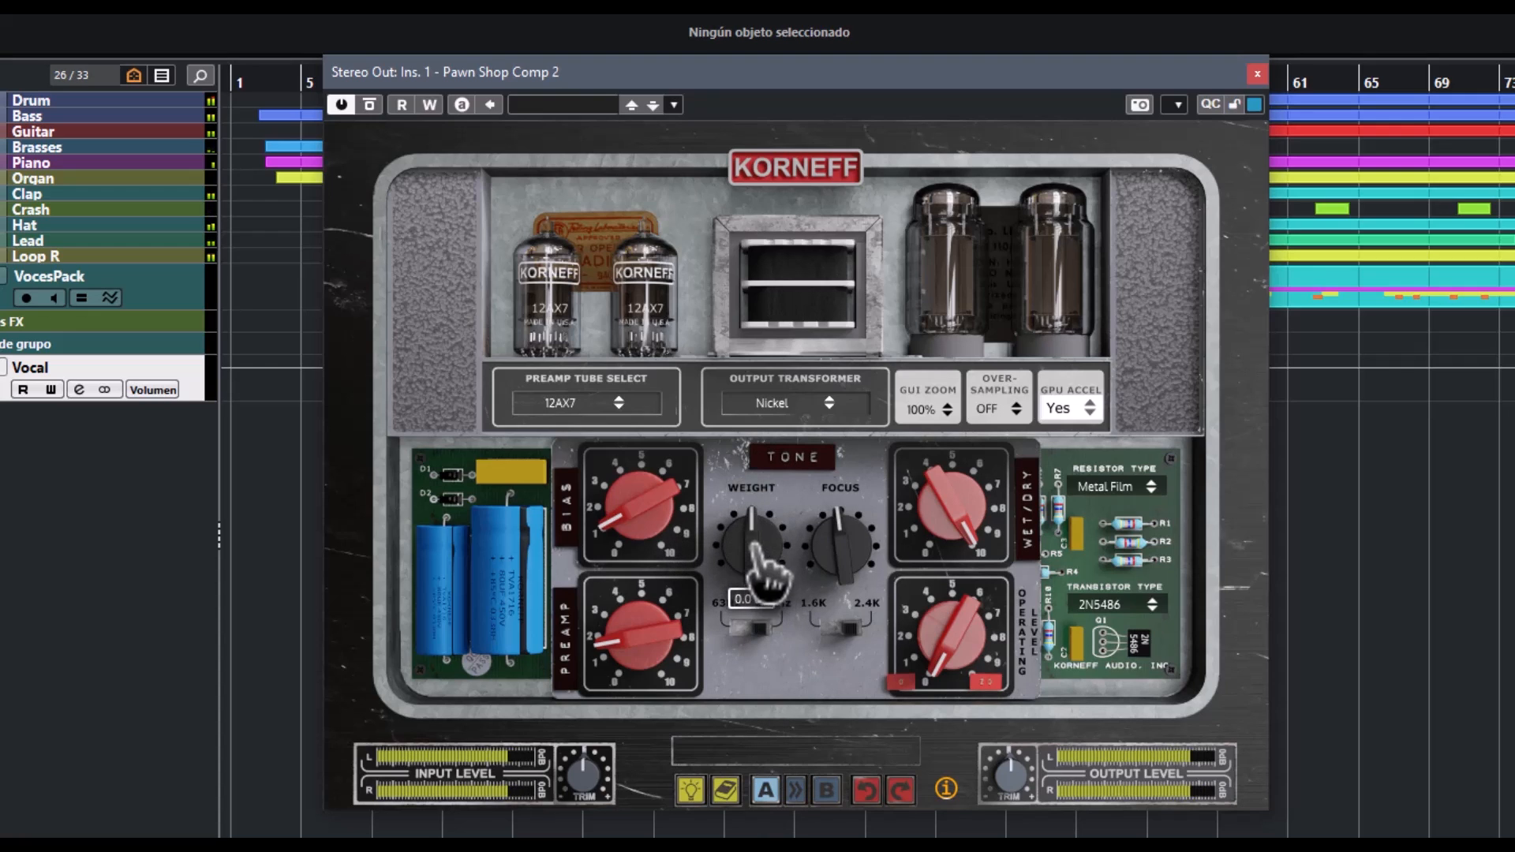
left_click(747, 638)
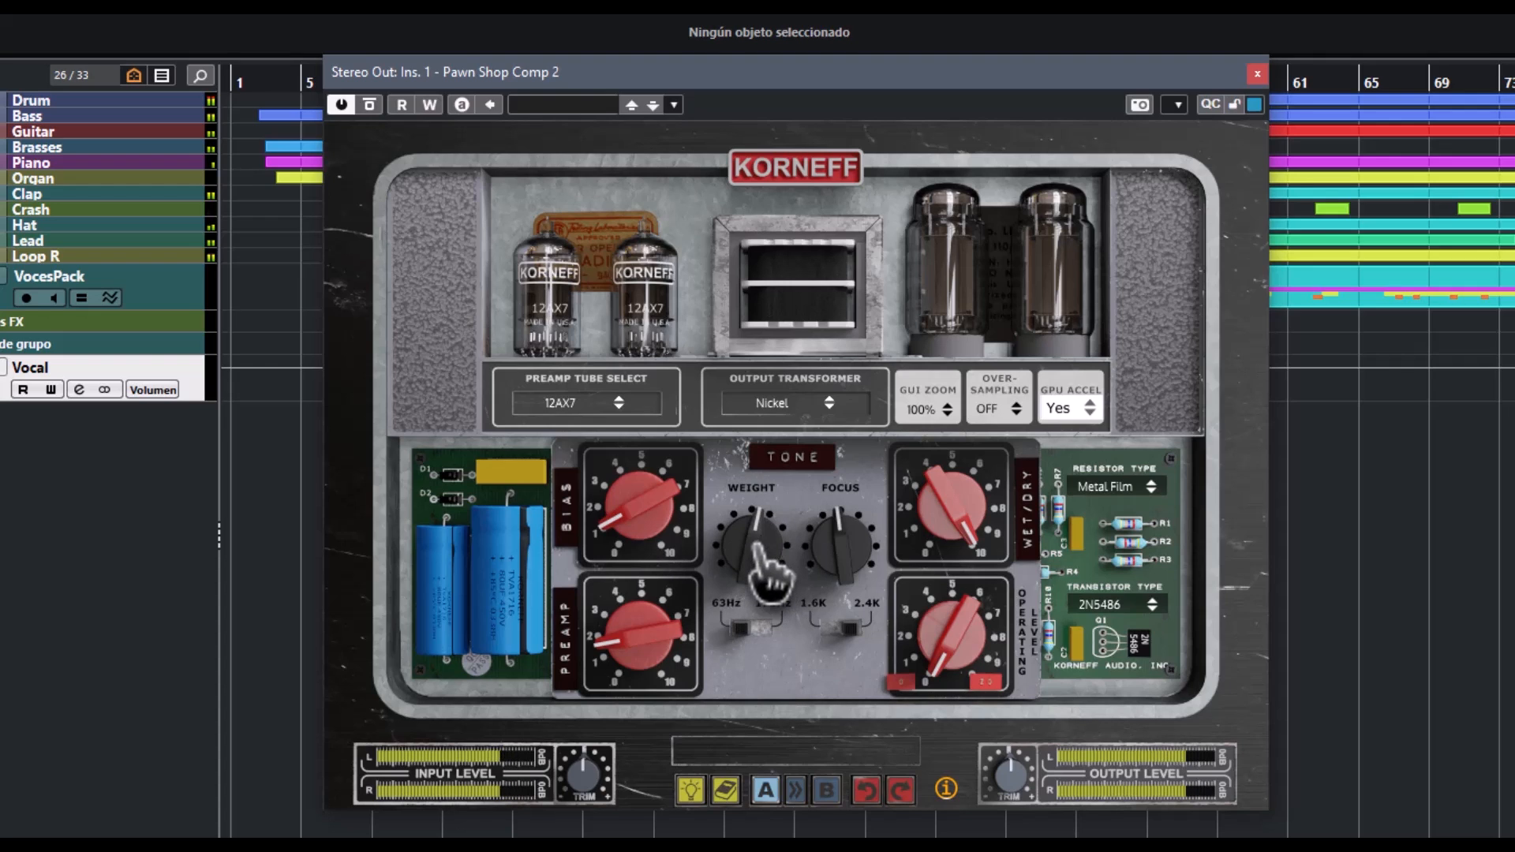
- Try Focus at -0.8 dB and 1.6 dB, switch its frequency to 1.6K, and set the knob to 1.1 dB
left_click_drag(823, 588, 845, 623)
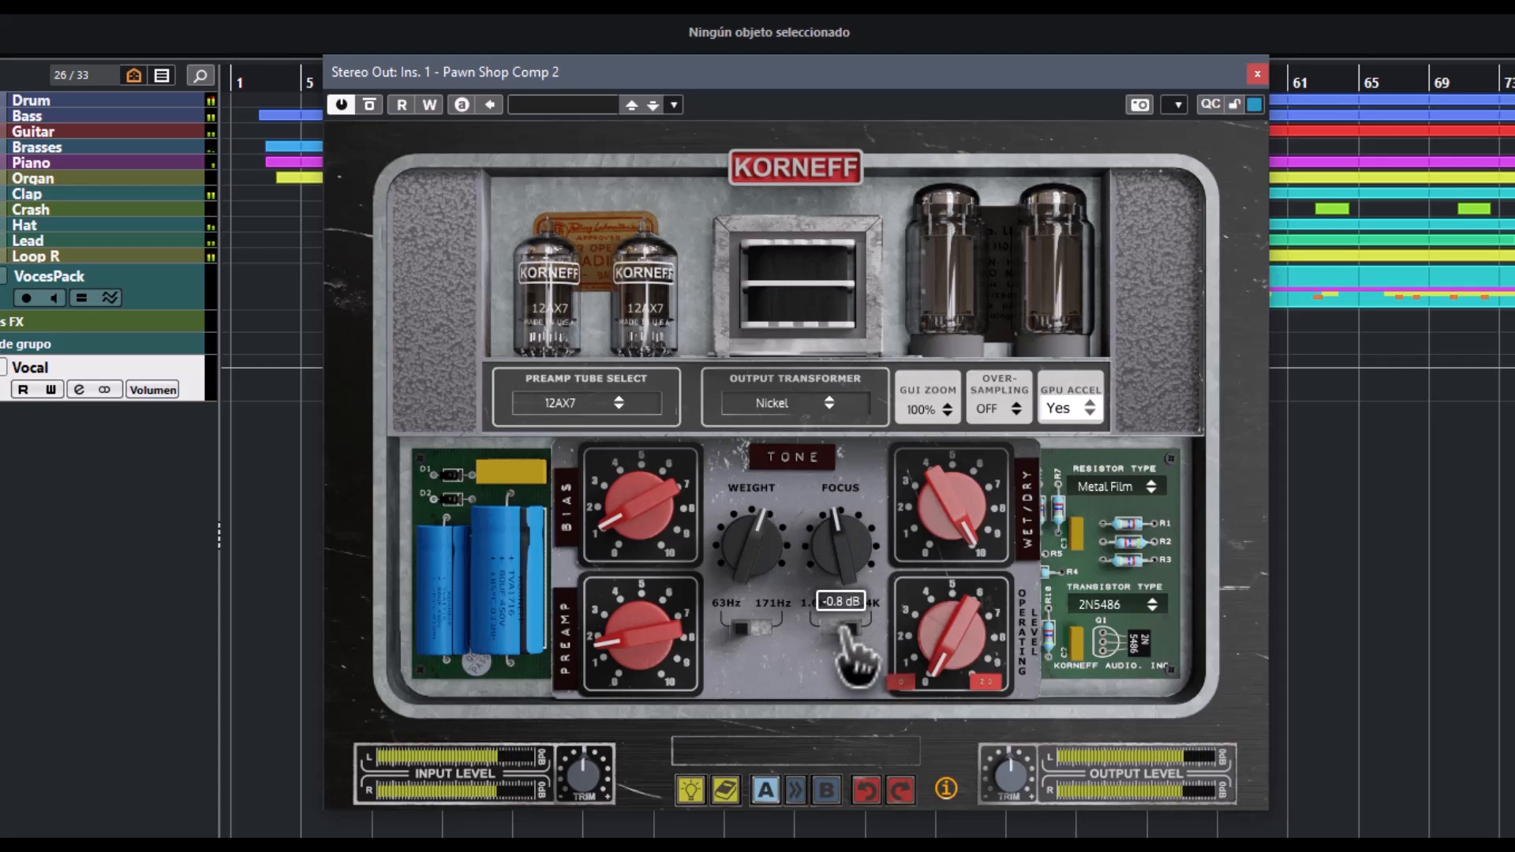
left_click(847, 635)
mouse_move(831, 507)
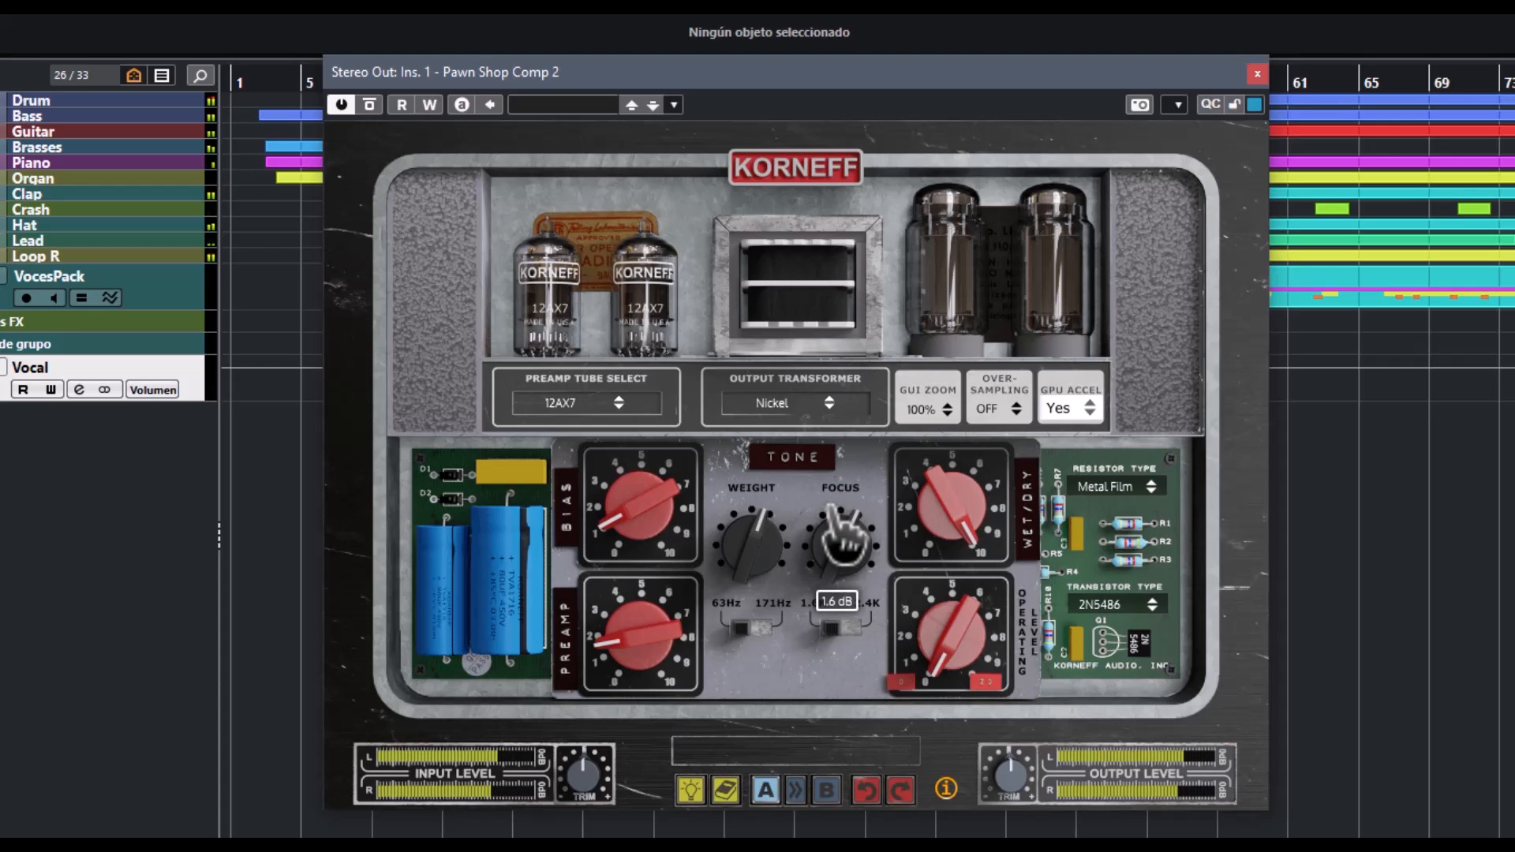
left_click_drag(834, 509, 832, 620)
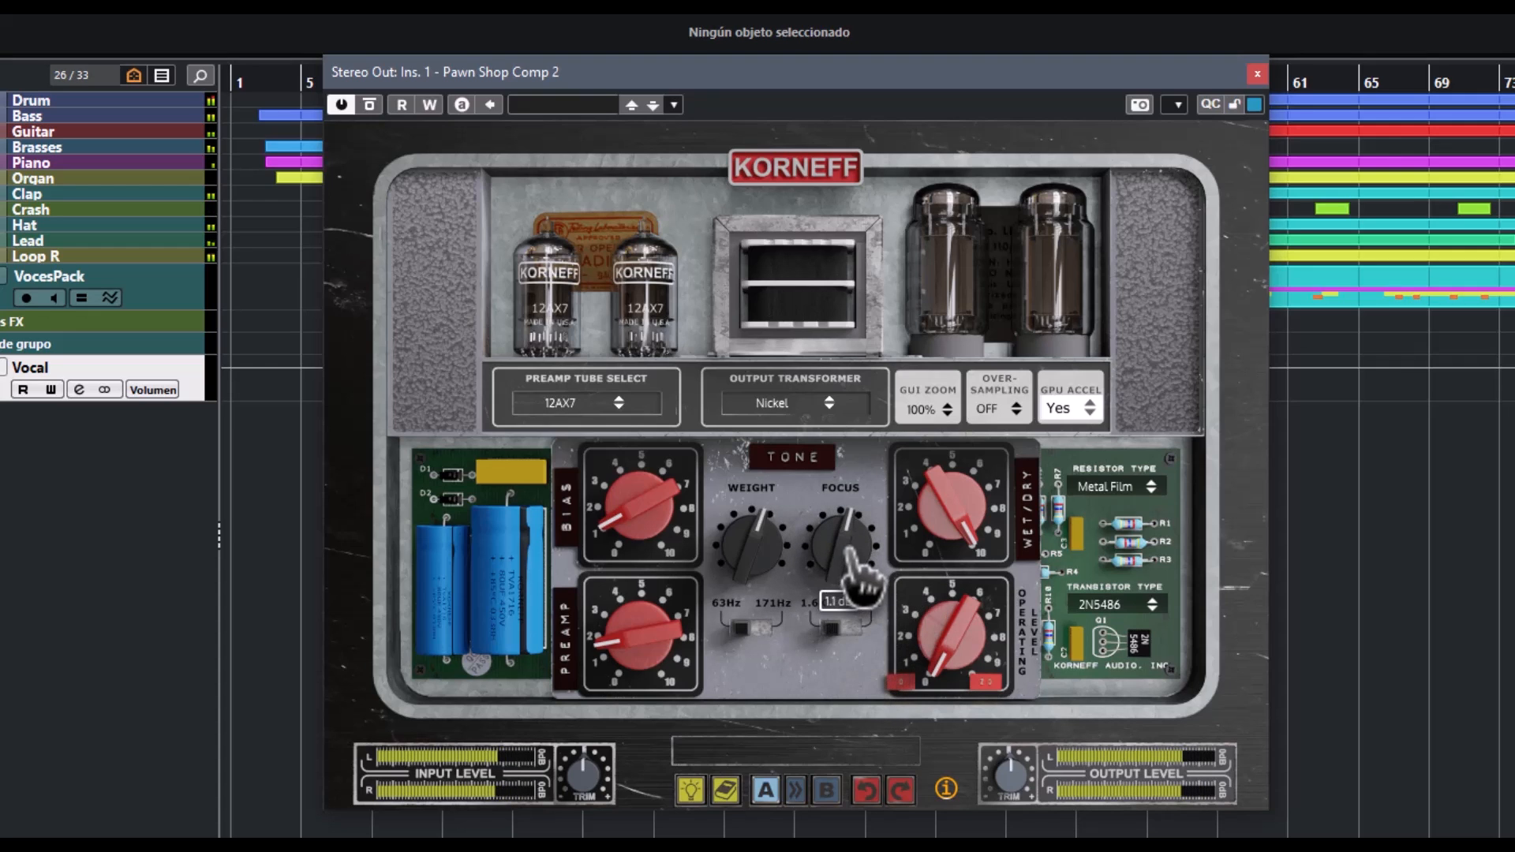
- Try out the Operating Level and Wet/Dry knobs, returning Wet/Dry to 100%
left_click_drag(957, 666, 947, 700)
left_click_drag(963, 558, 957, 514)
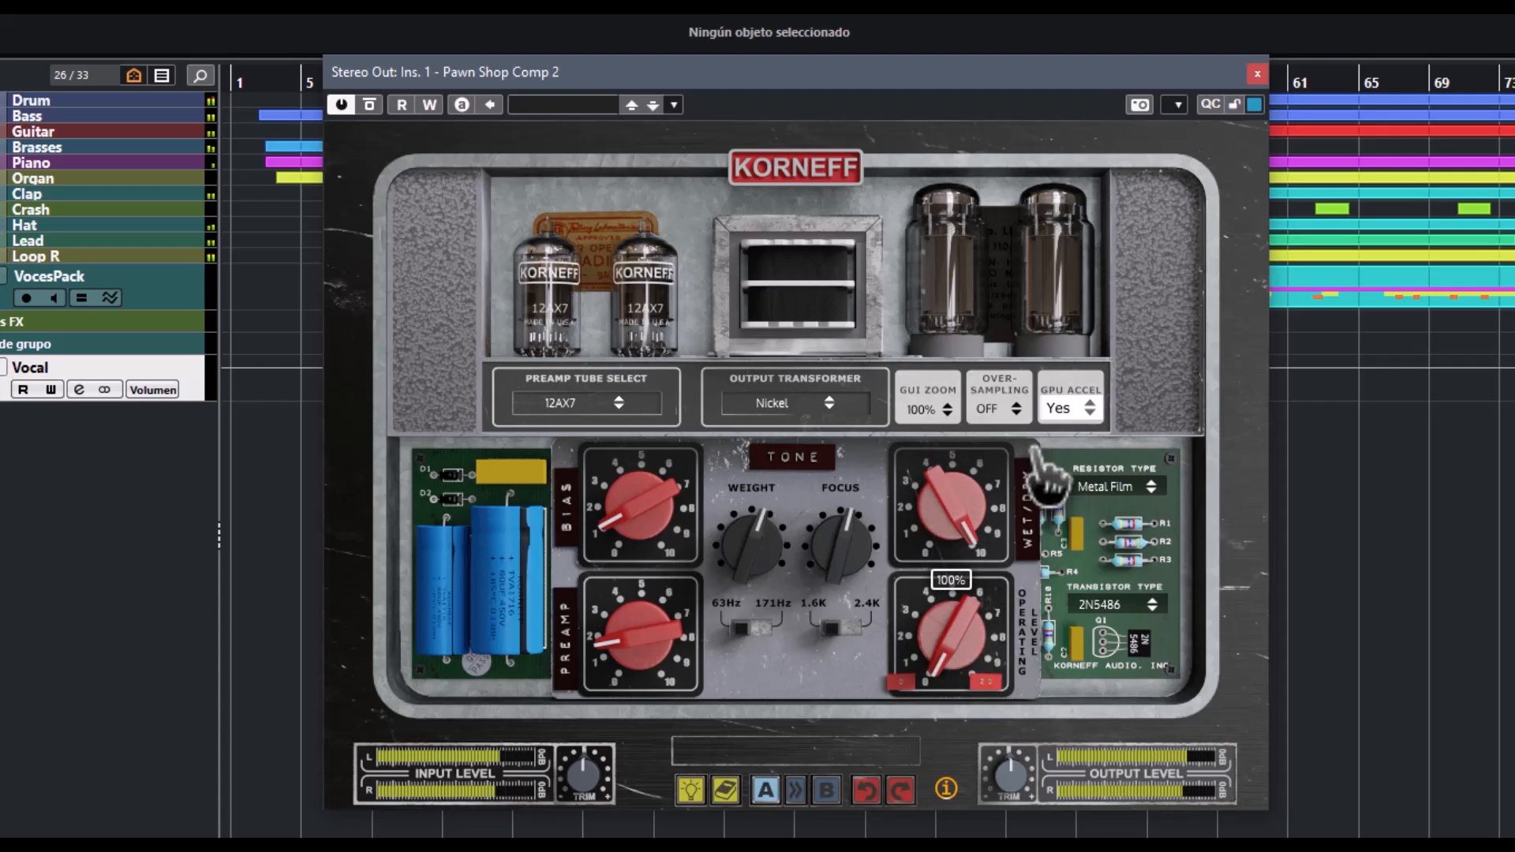
- Audition the resistor types Metal Film 1%, Metal Film and Carbon 5%, ending on Carbon Comp
left_click(1146, 489)
left_click(1144, 510)
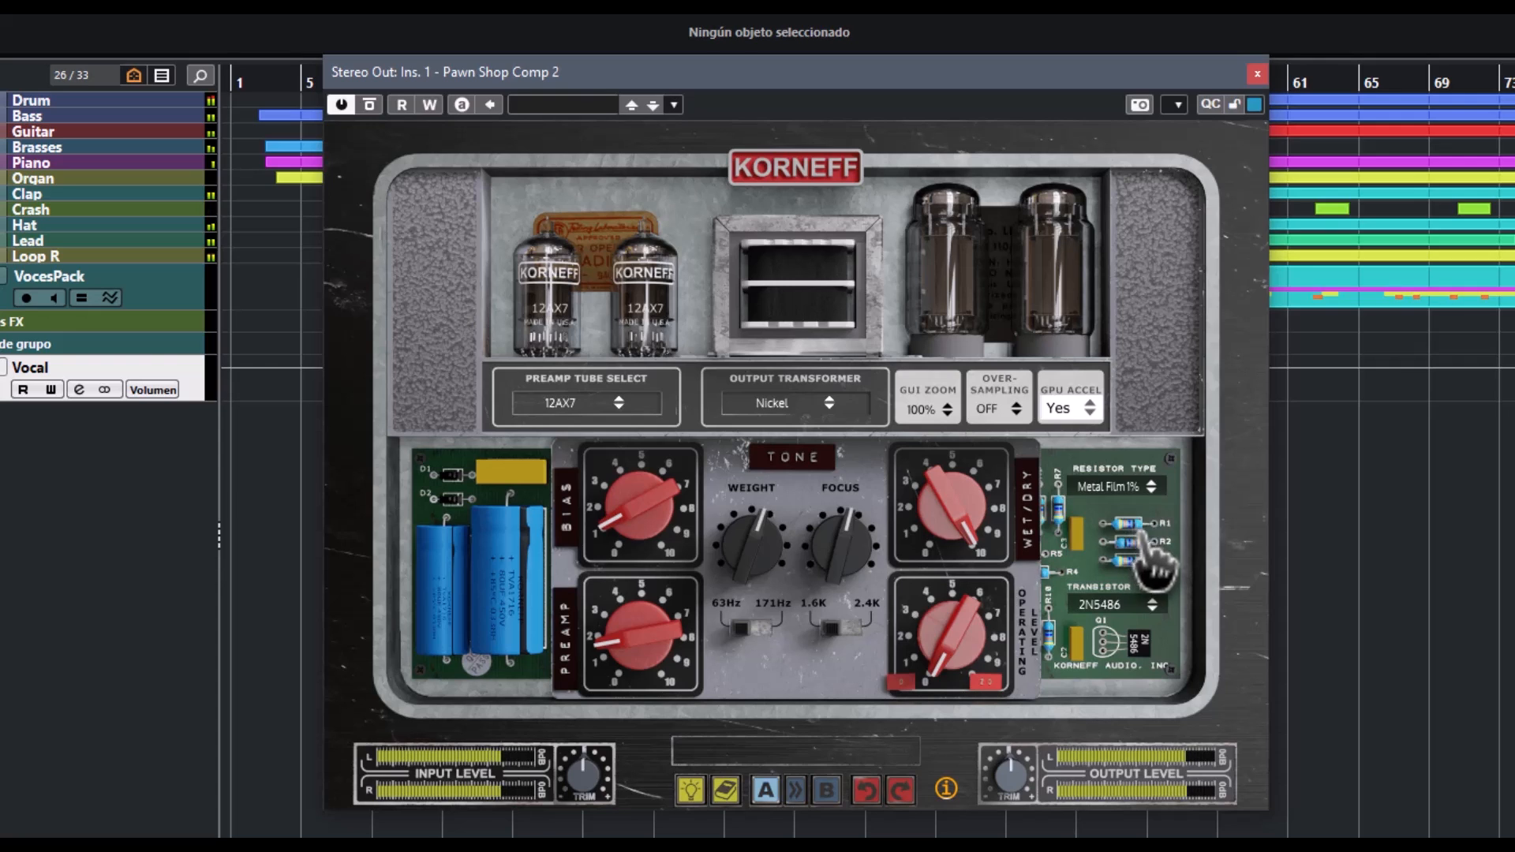
left_click(1150, 489)
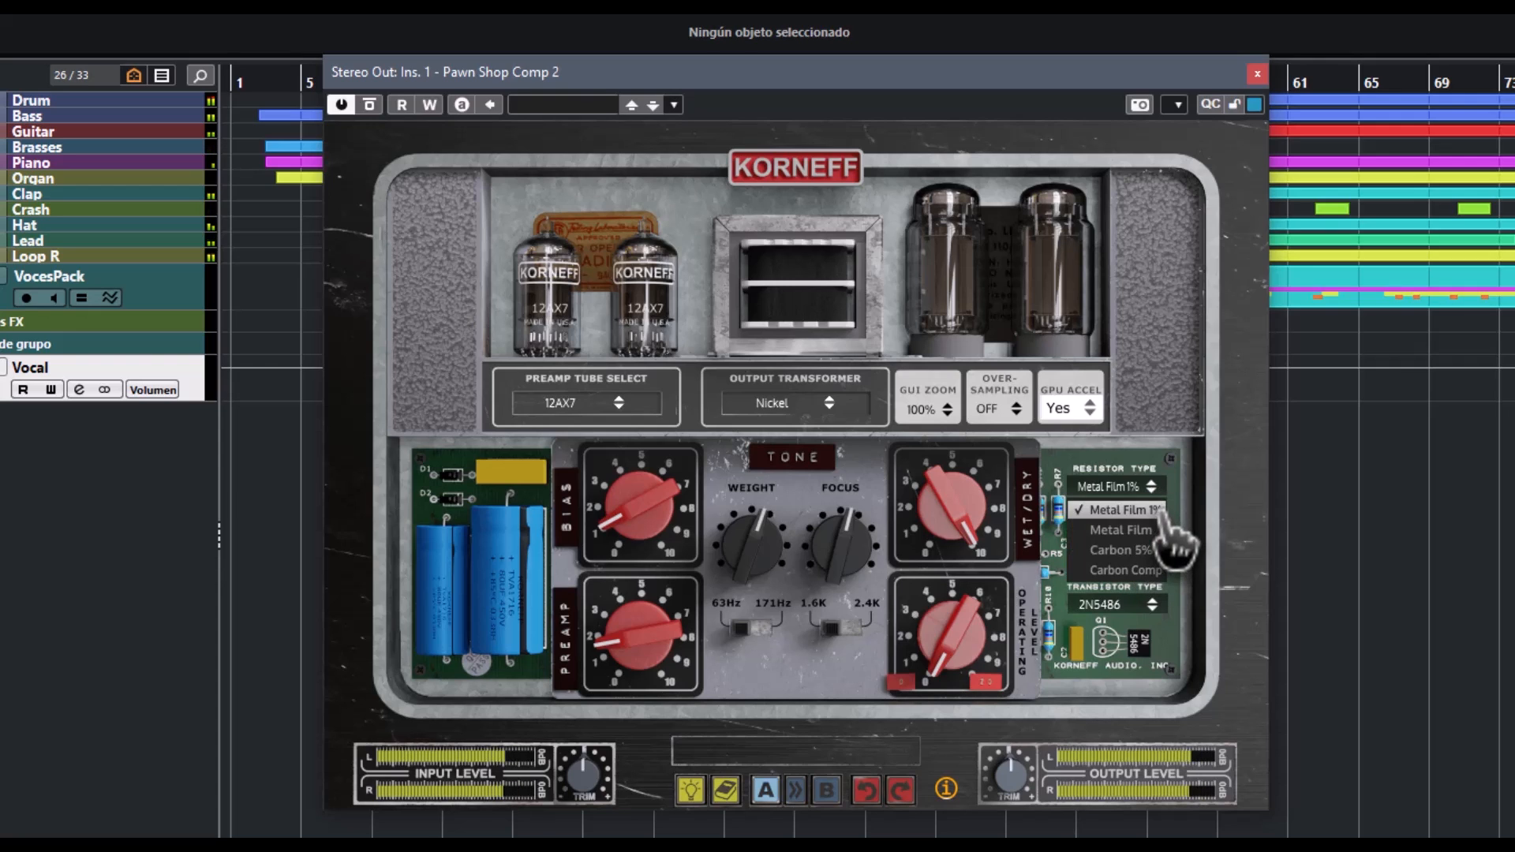
left_click(1155, 504)
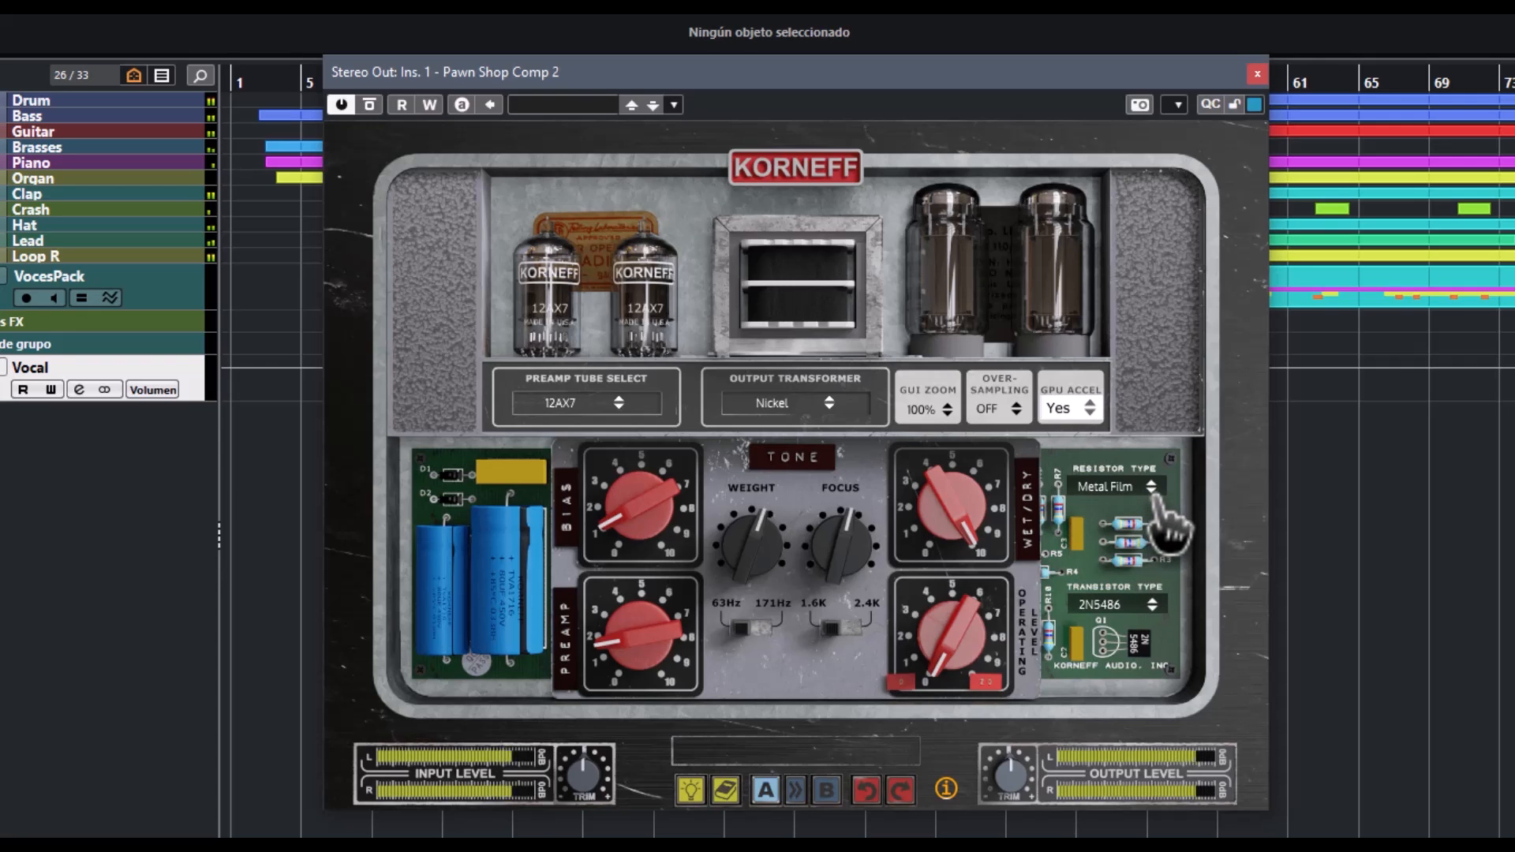
left_click(1151, 491)
left_click(1146, 513)
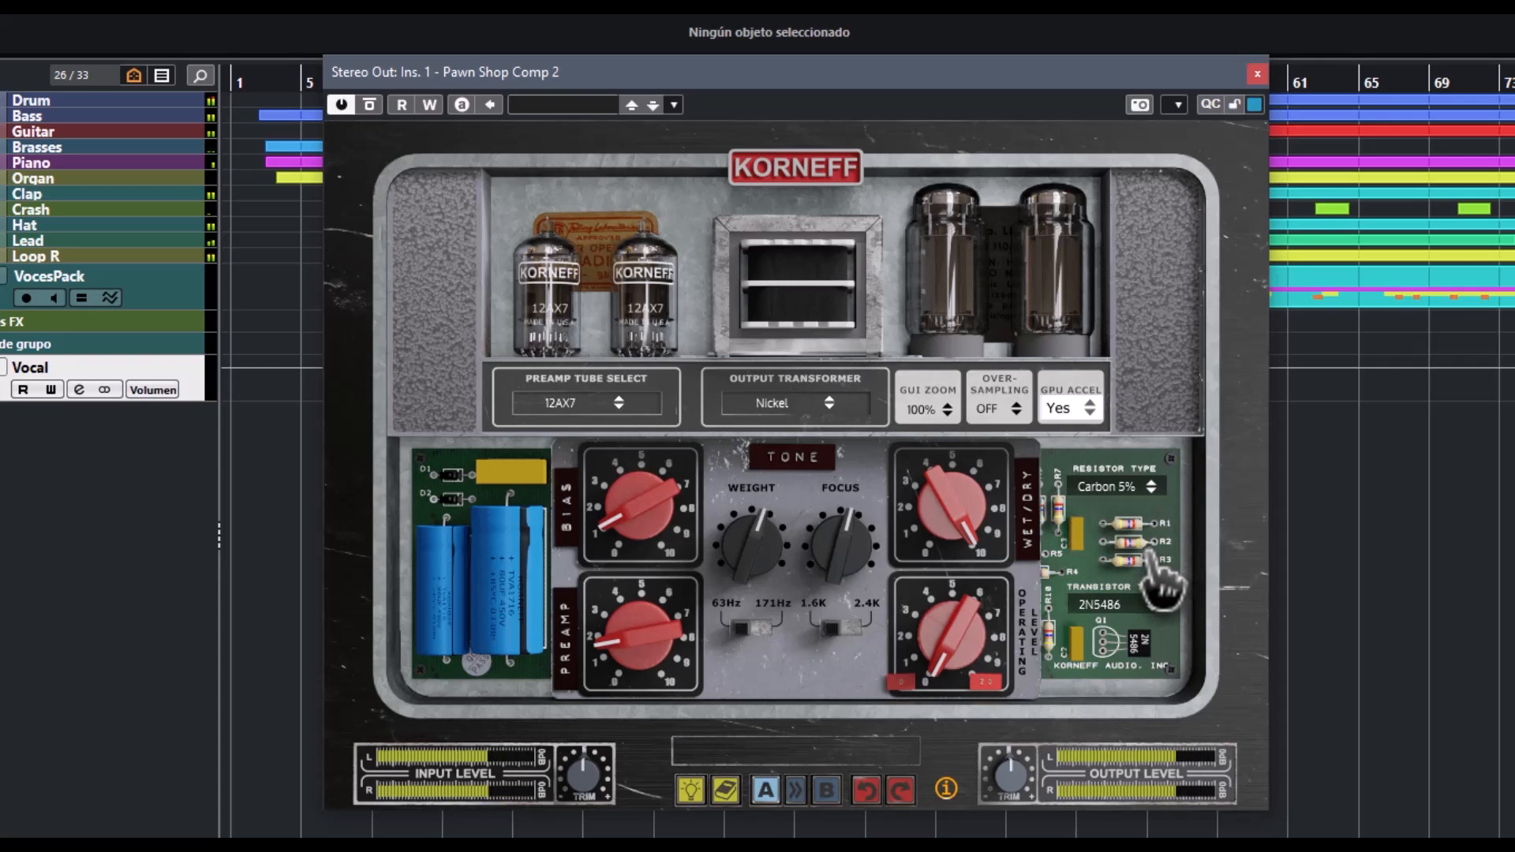
left_click(1150, 486)
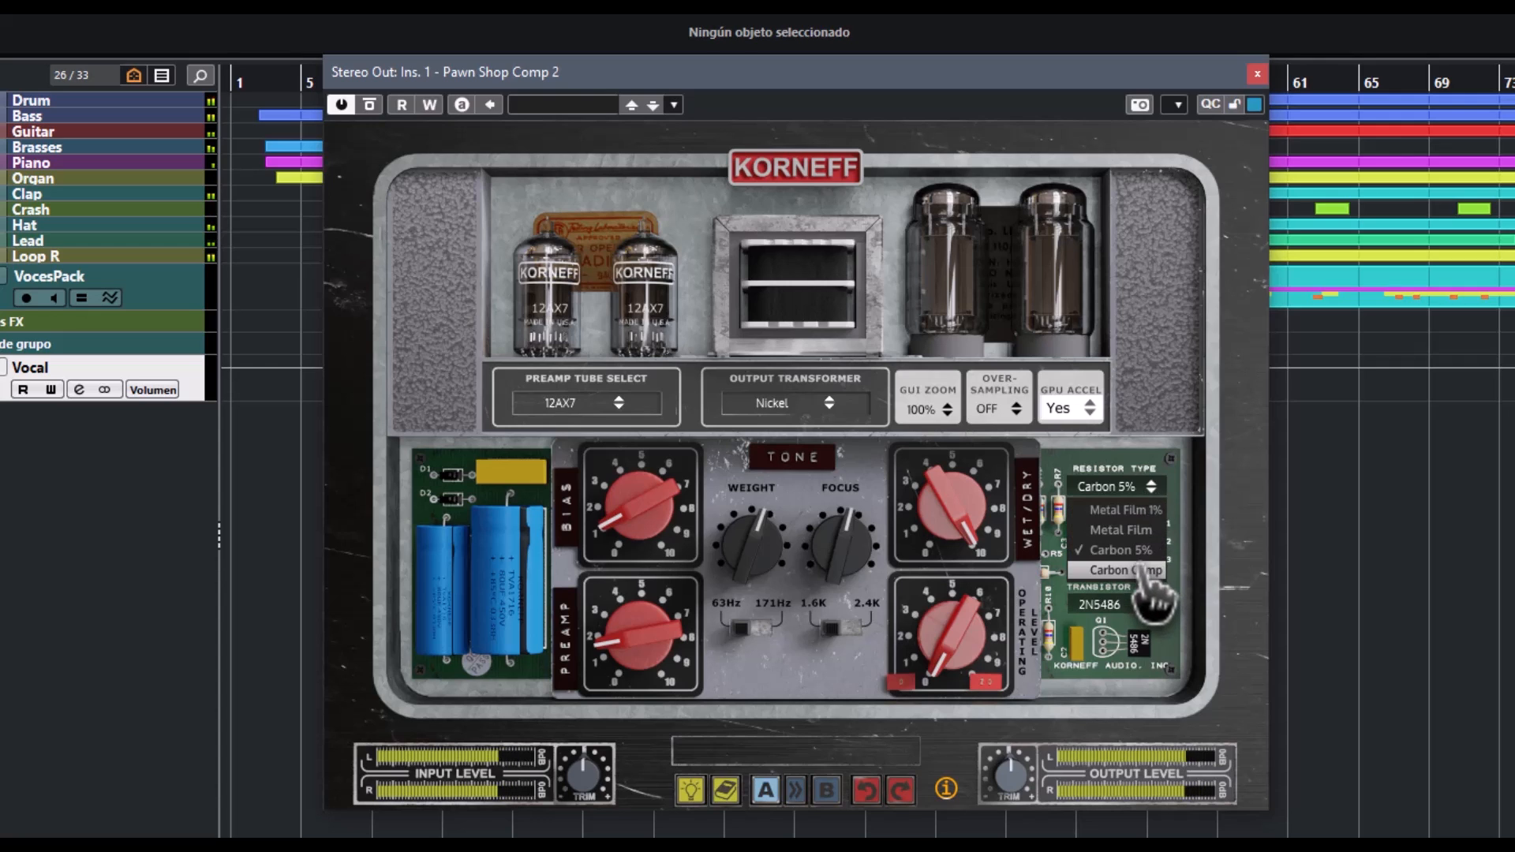
left_click(1142, 570)
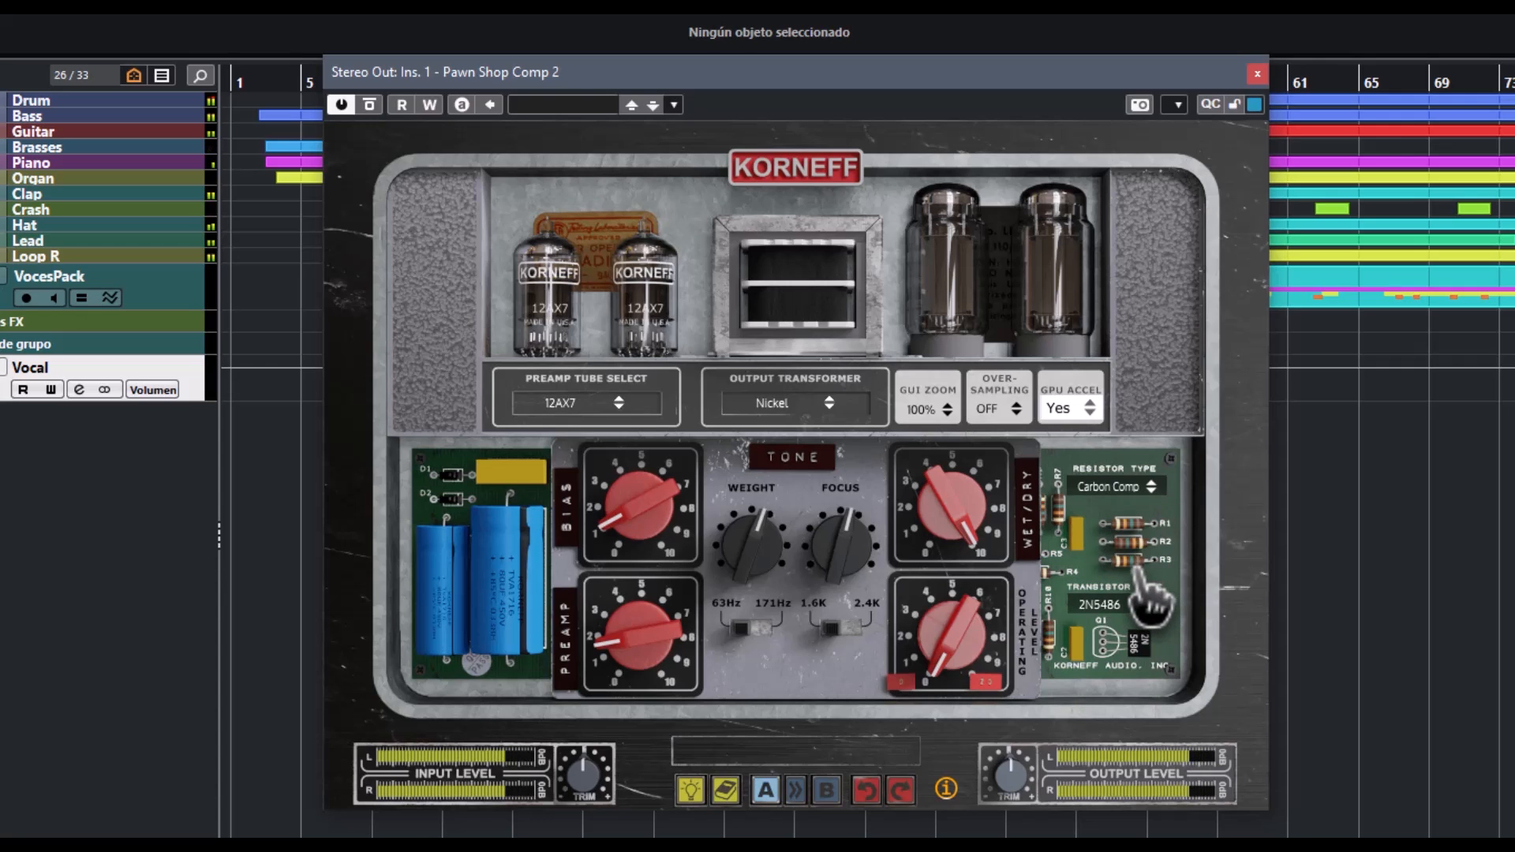
- Switch the transistor type to 2N3820, keeping the Carbon Comp resistors
left_click(1152, 487)
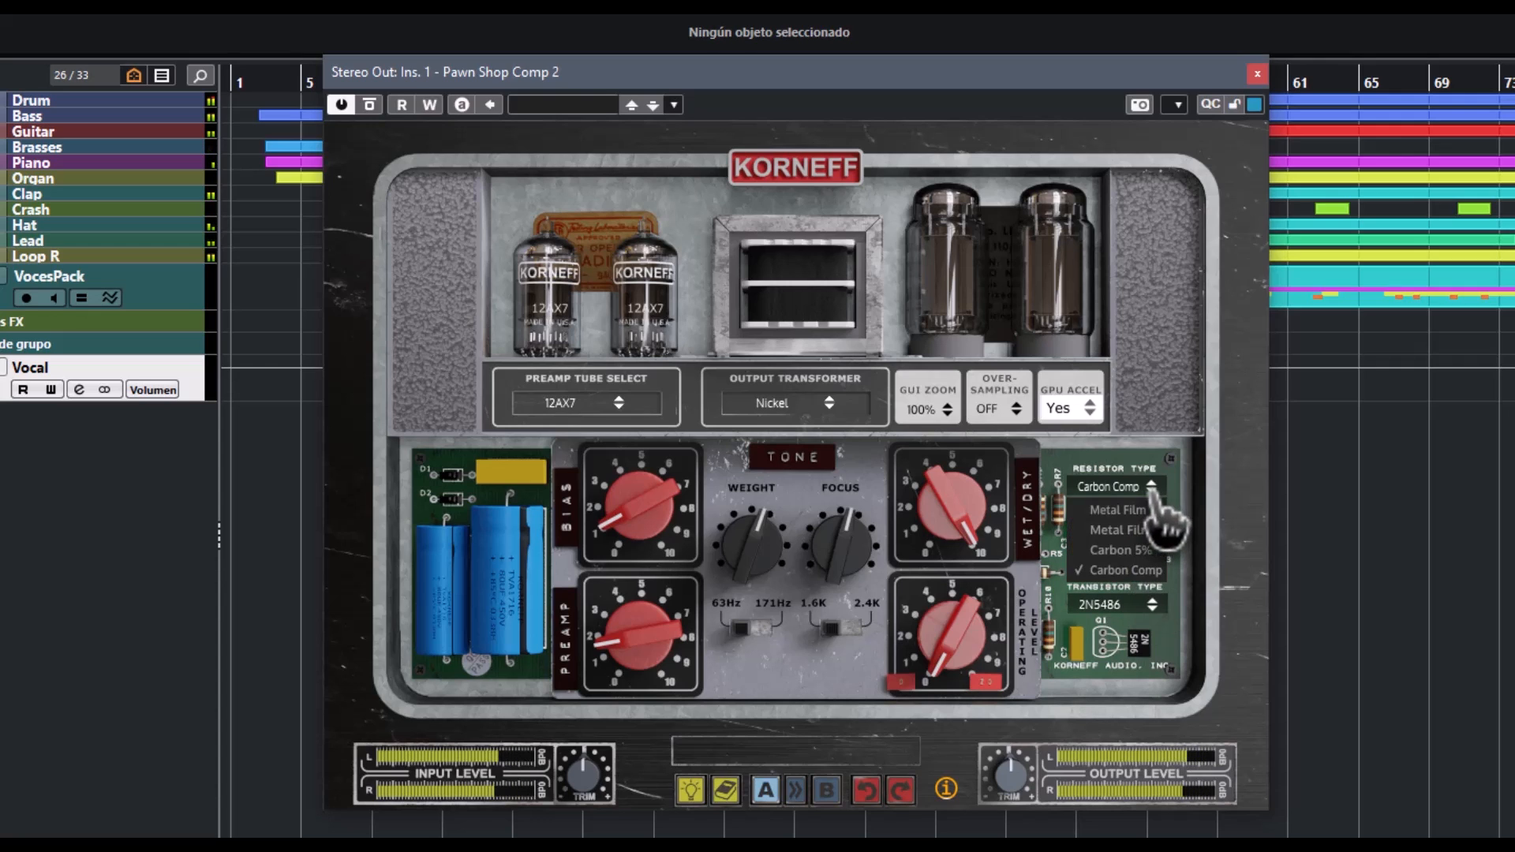
left_click(1154, 604)
left_click(1149, 648)
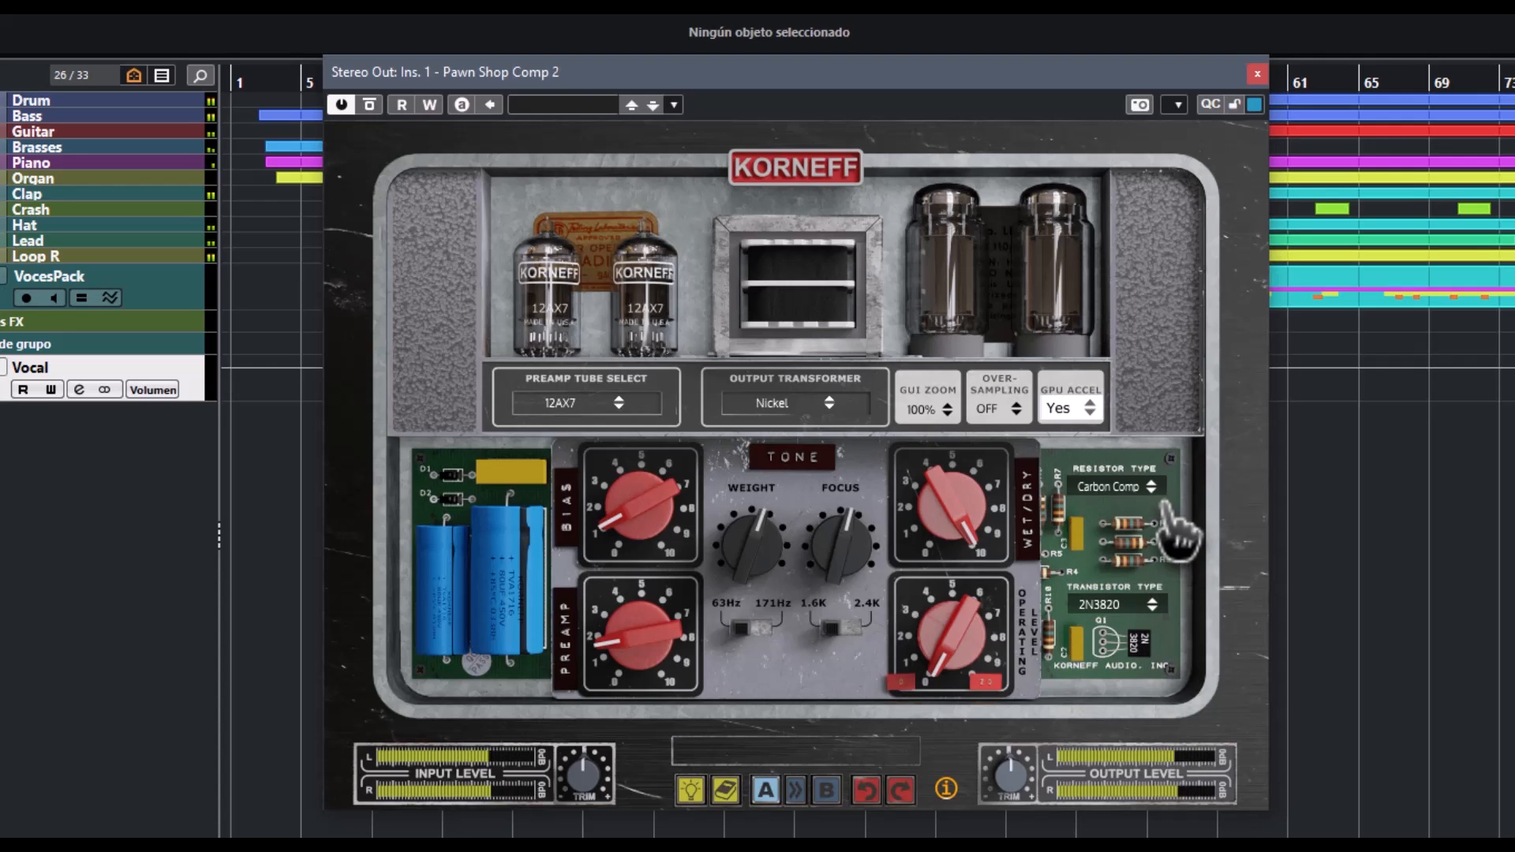
- Step the resistor type back through Carbon 5% and Metal Film to Metal Film 1% with the 2N3820 transistor
left_click(1153, 487)
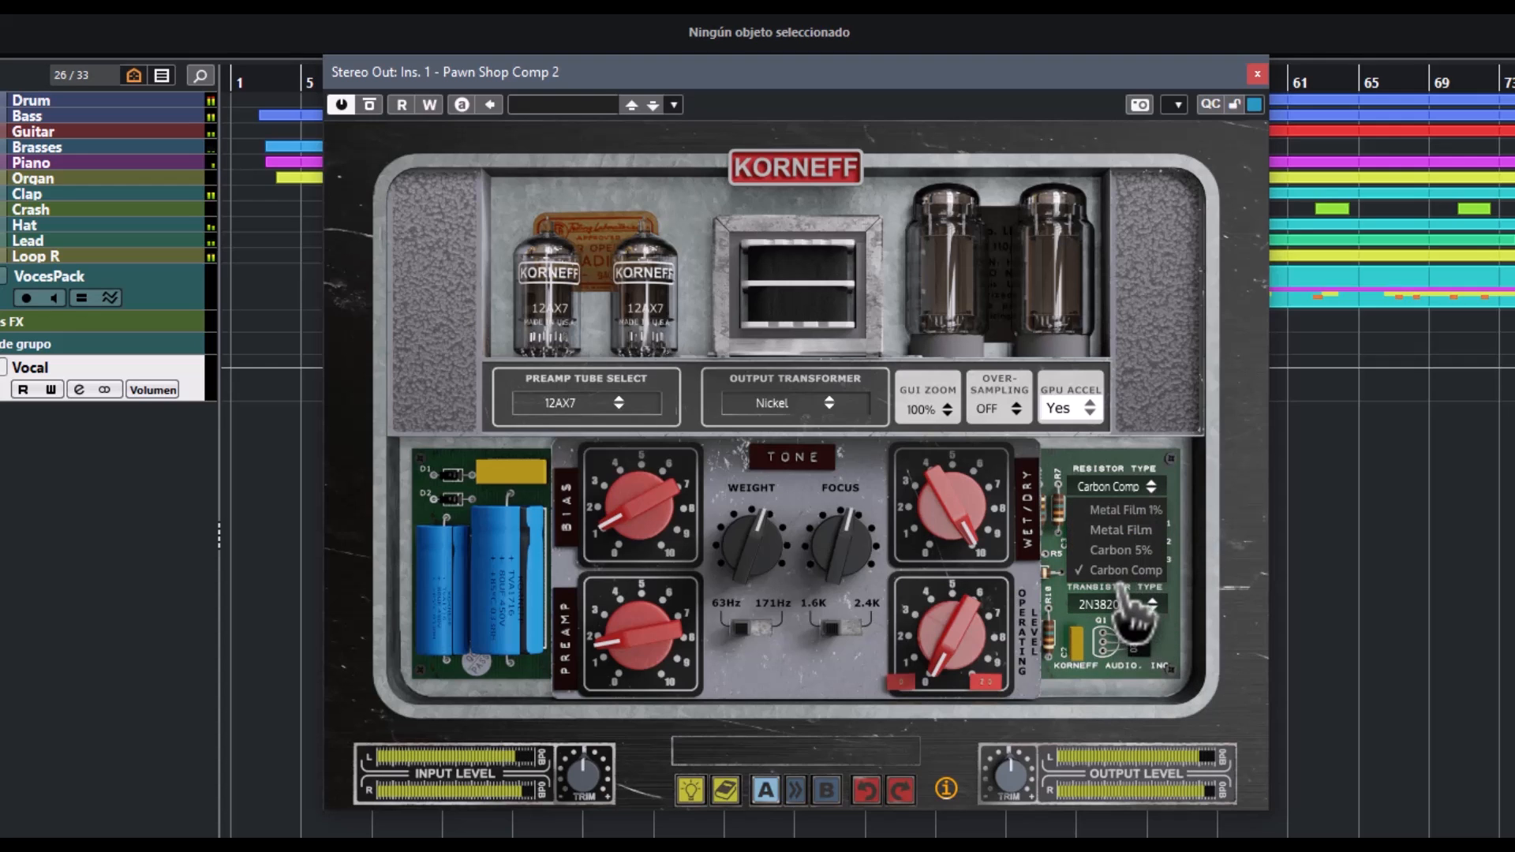
left_click(1130, 555)
left_click(1152, 489)
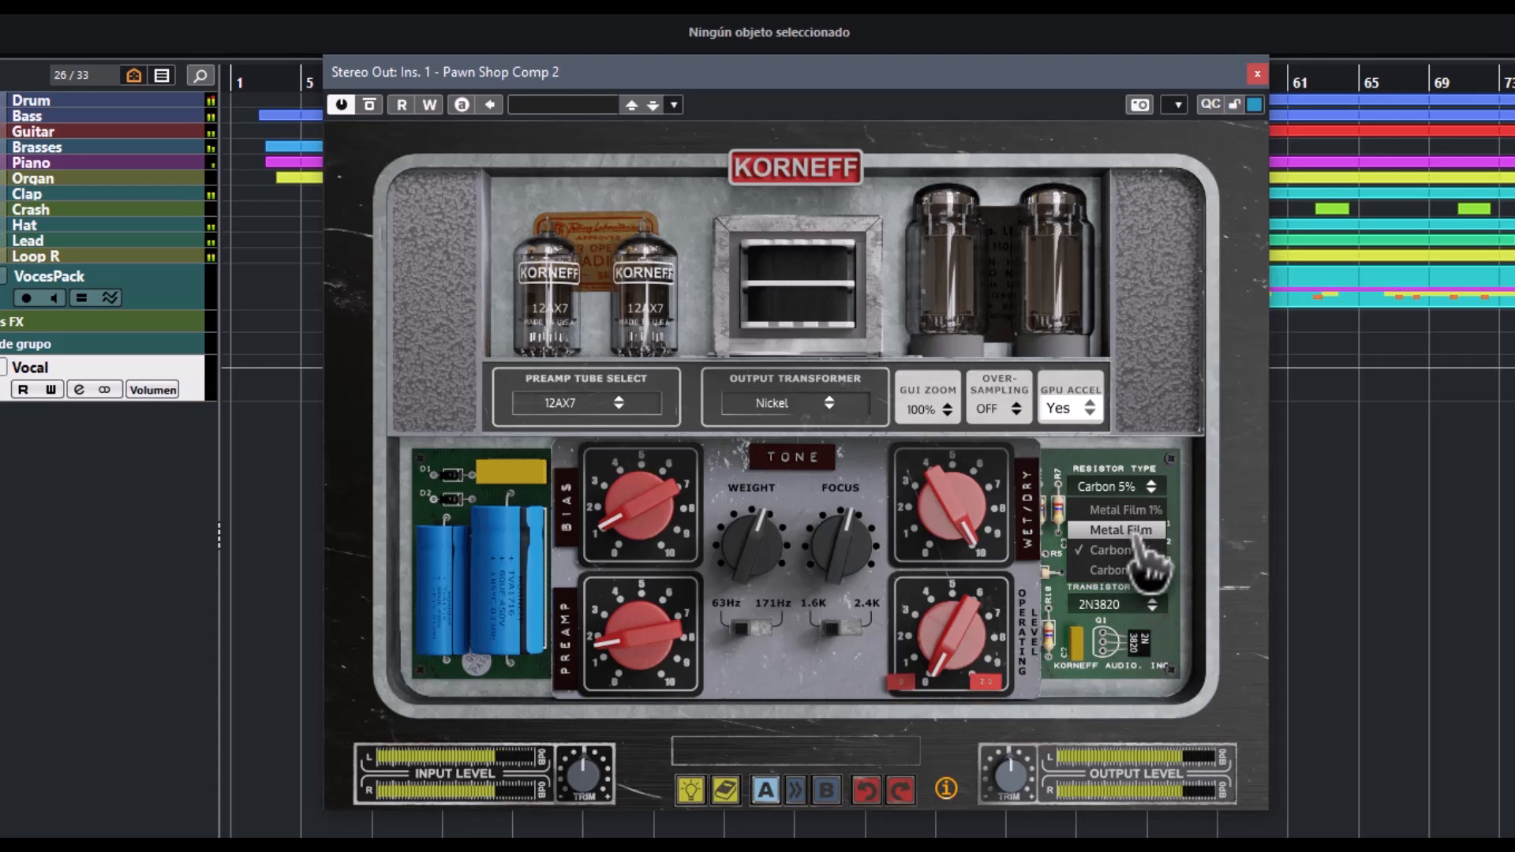
left_click(1125, 531)
left_click(1146, 488)
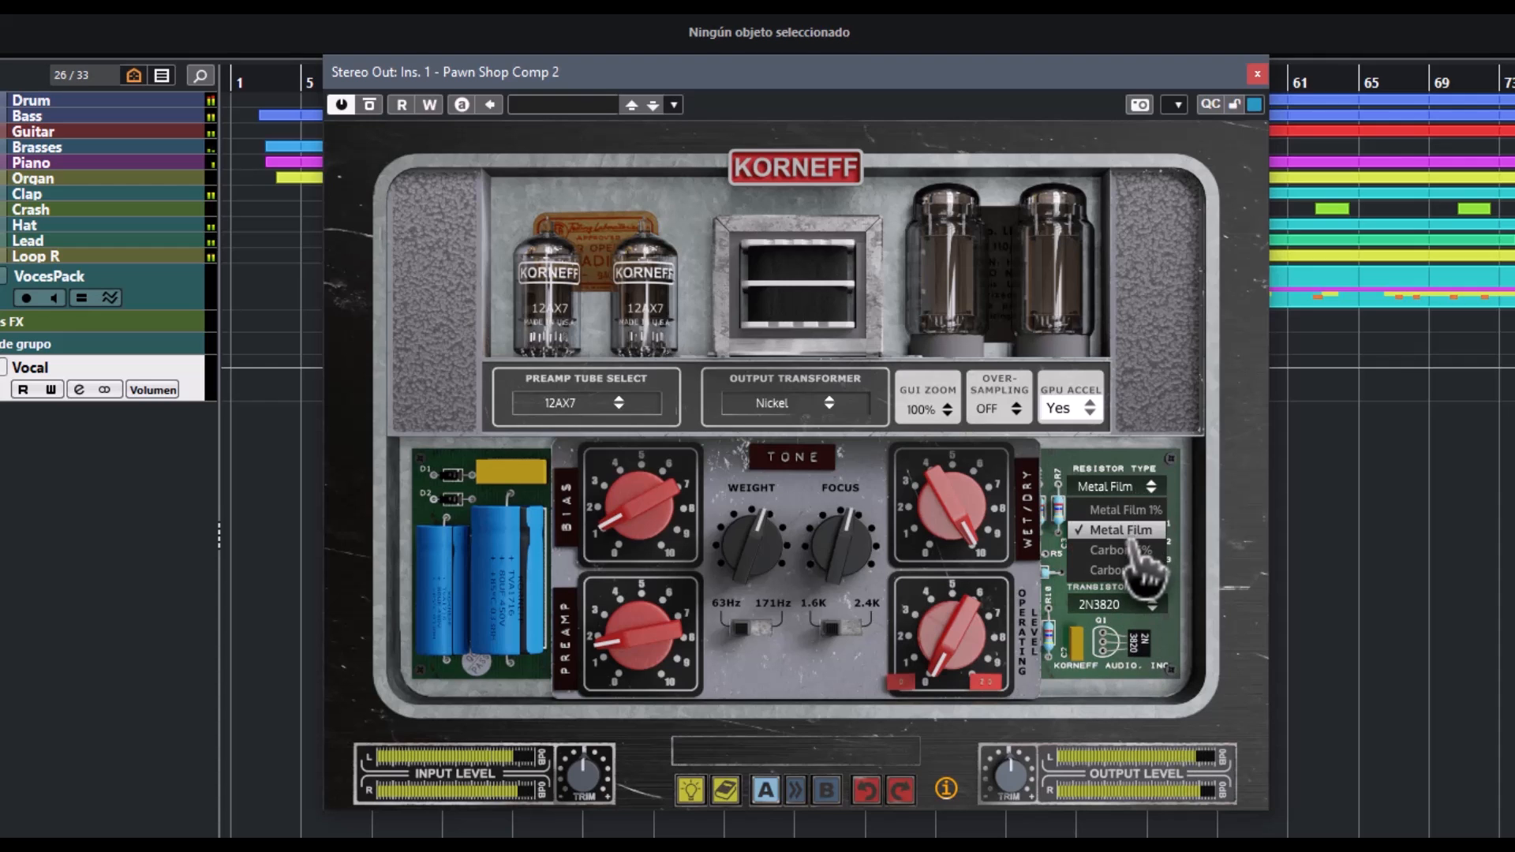
left_click(1131, 510)
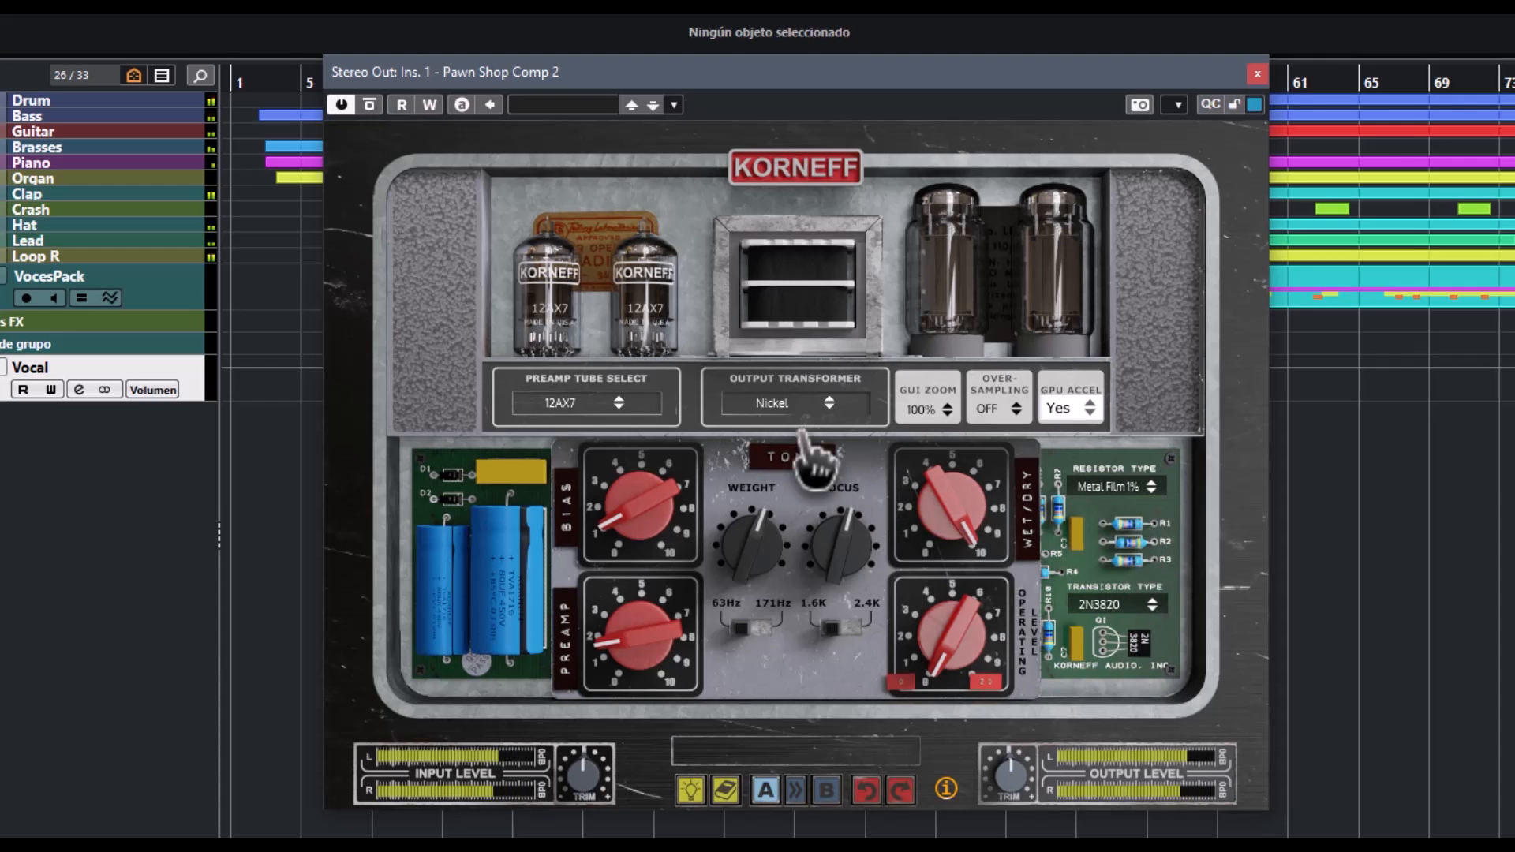
- Change the preamp tubes to ECC83 and the output transformer to Iron
left_click(619, 402)
left_click(579, 447)
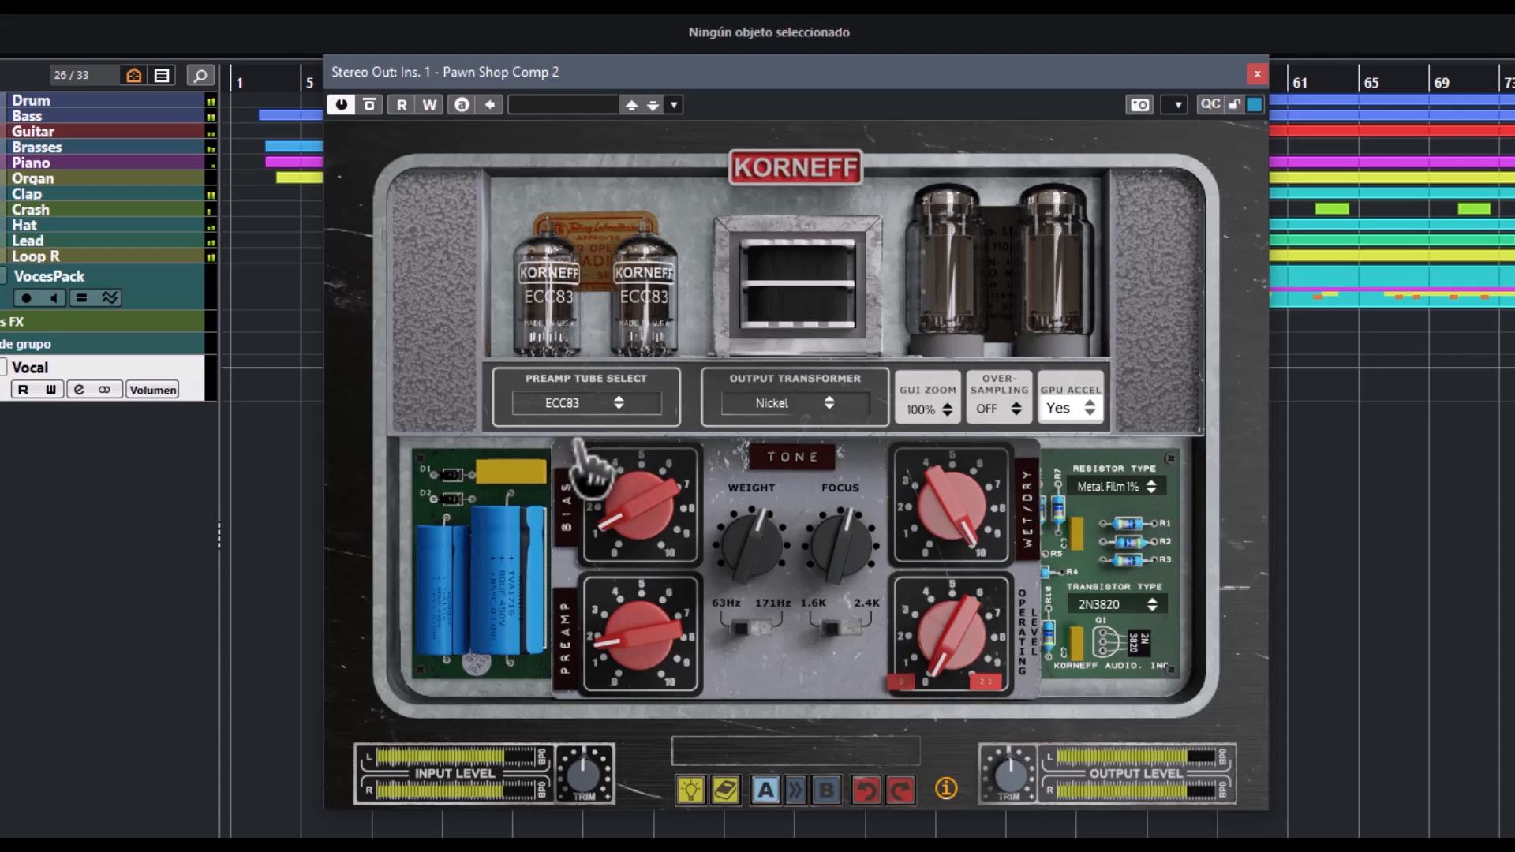
left_click(808, 405)
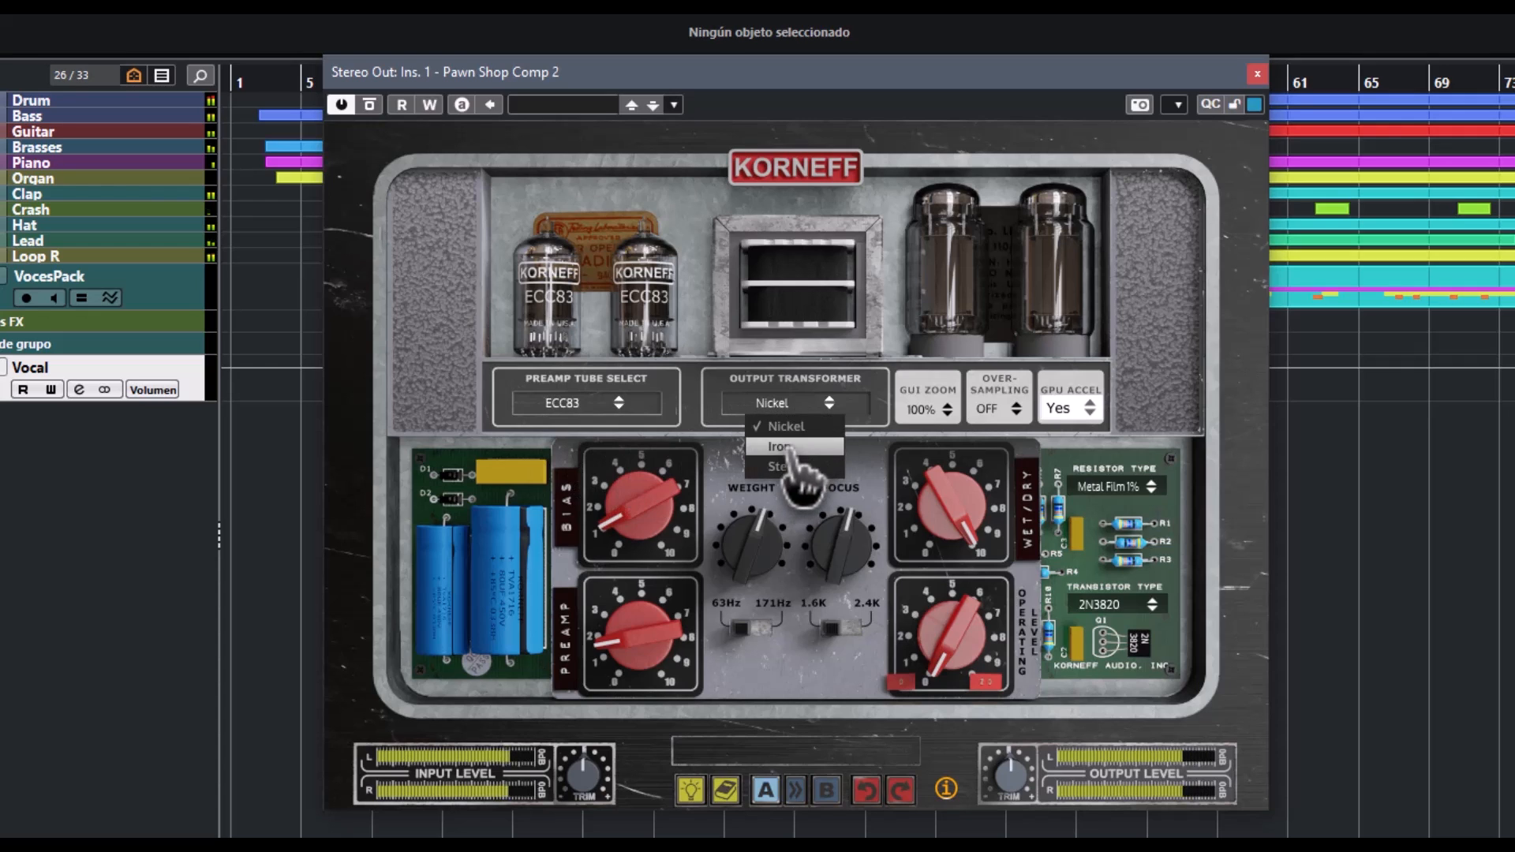
left_click(809, 470)
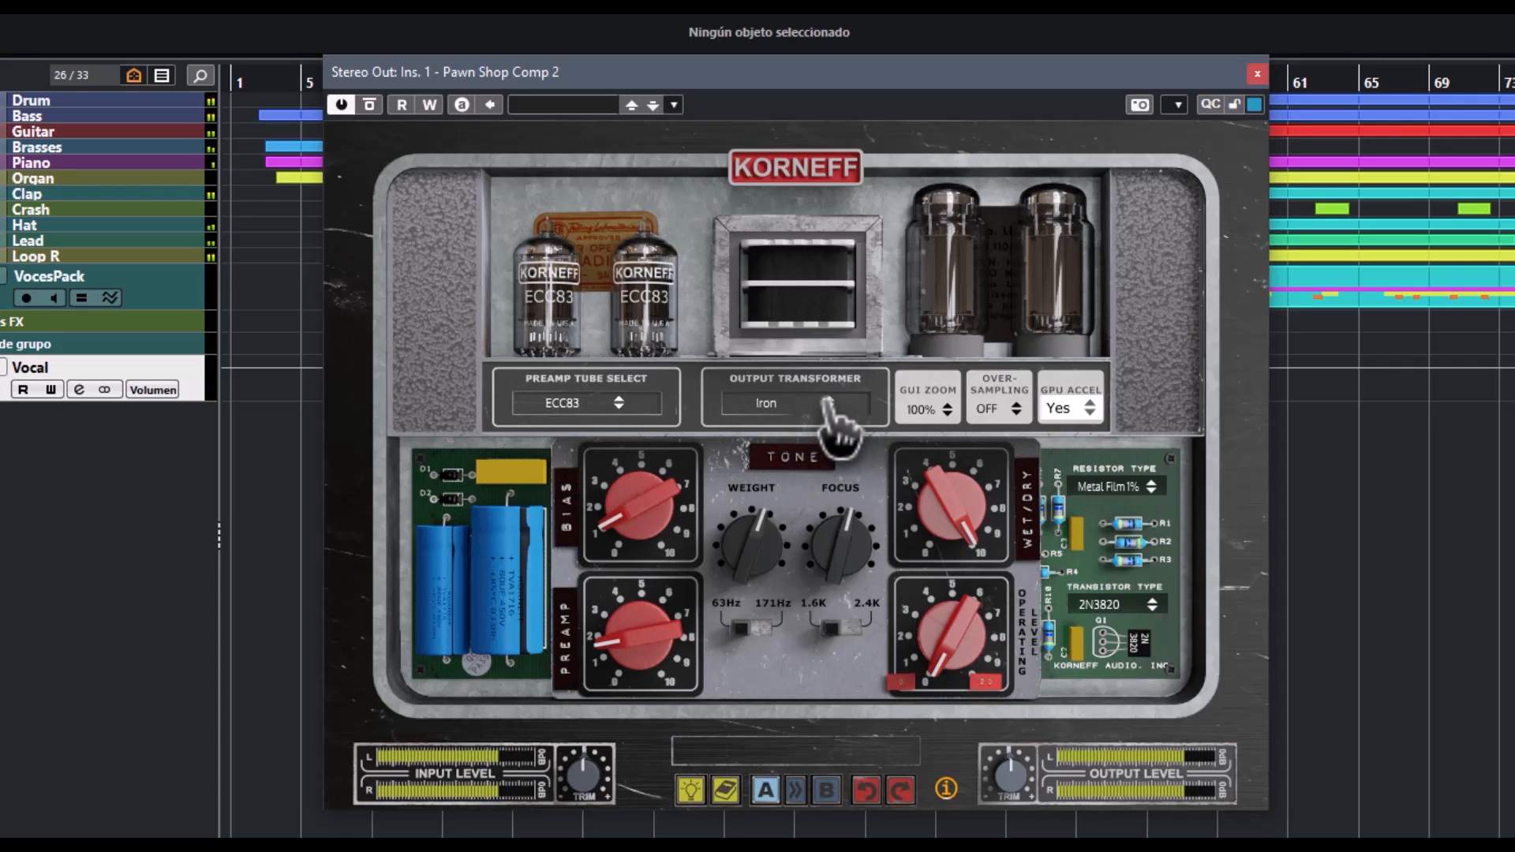
- Change the preamp tubes to 5751 and the output transformer to Steel
left_click(617, 410)
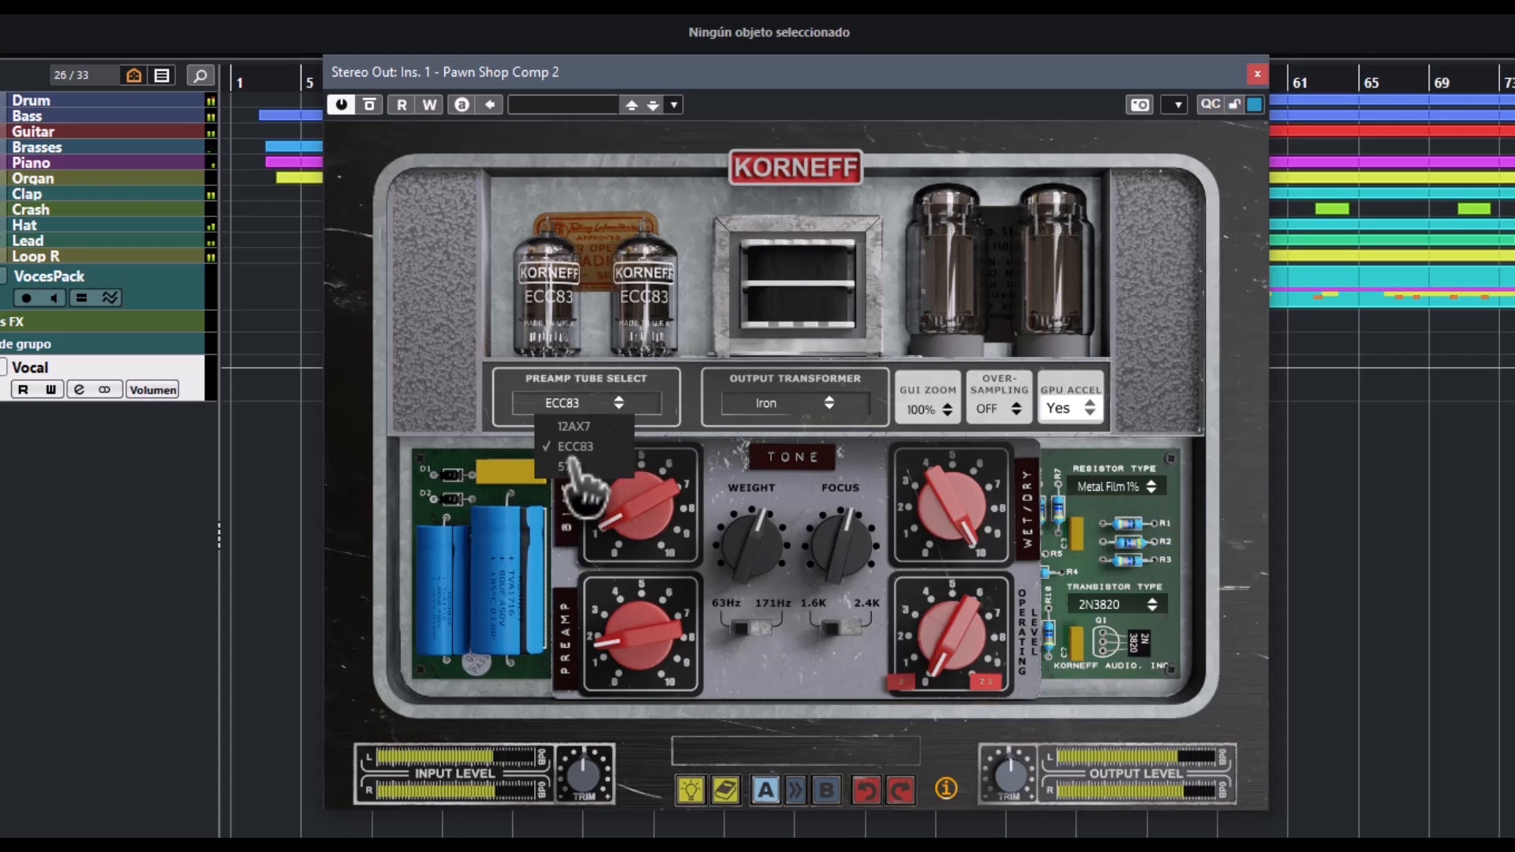
left_click(572, 467)
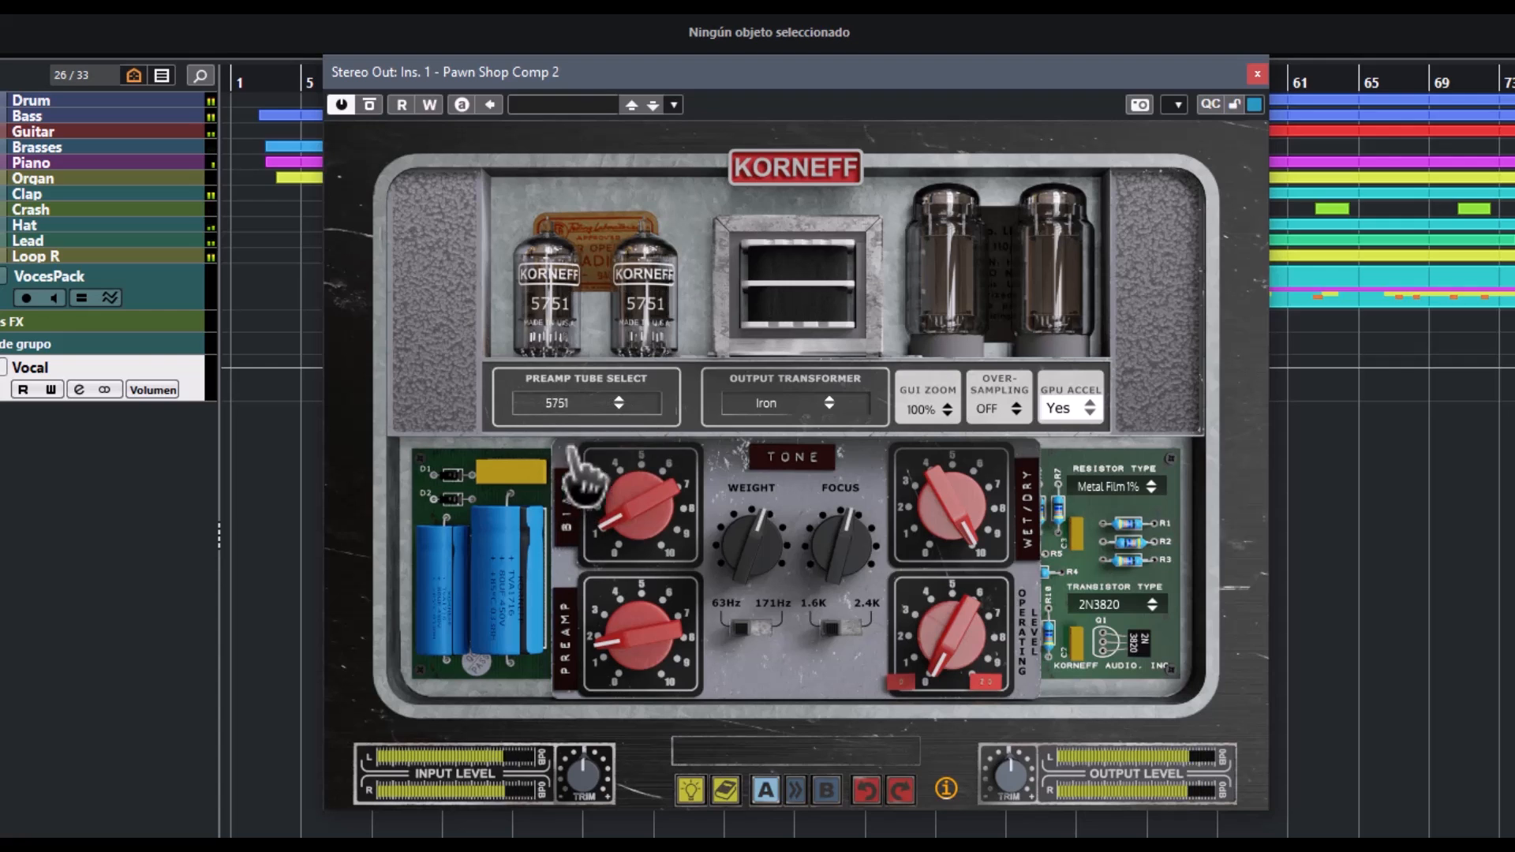
left_click(817, 405)
left_click(803, 466)
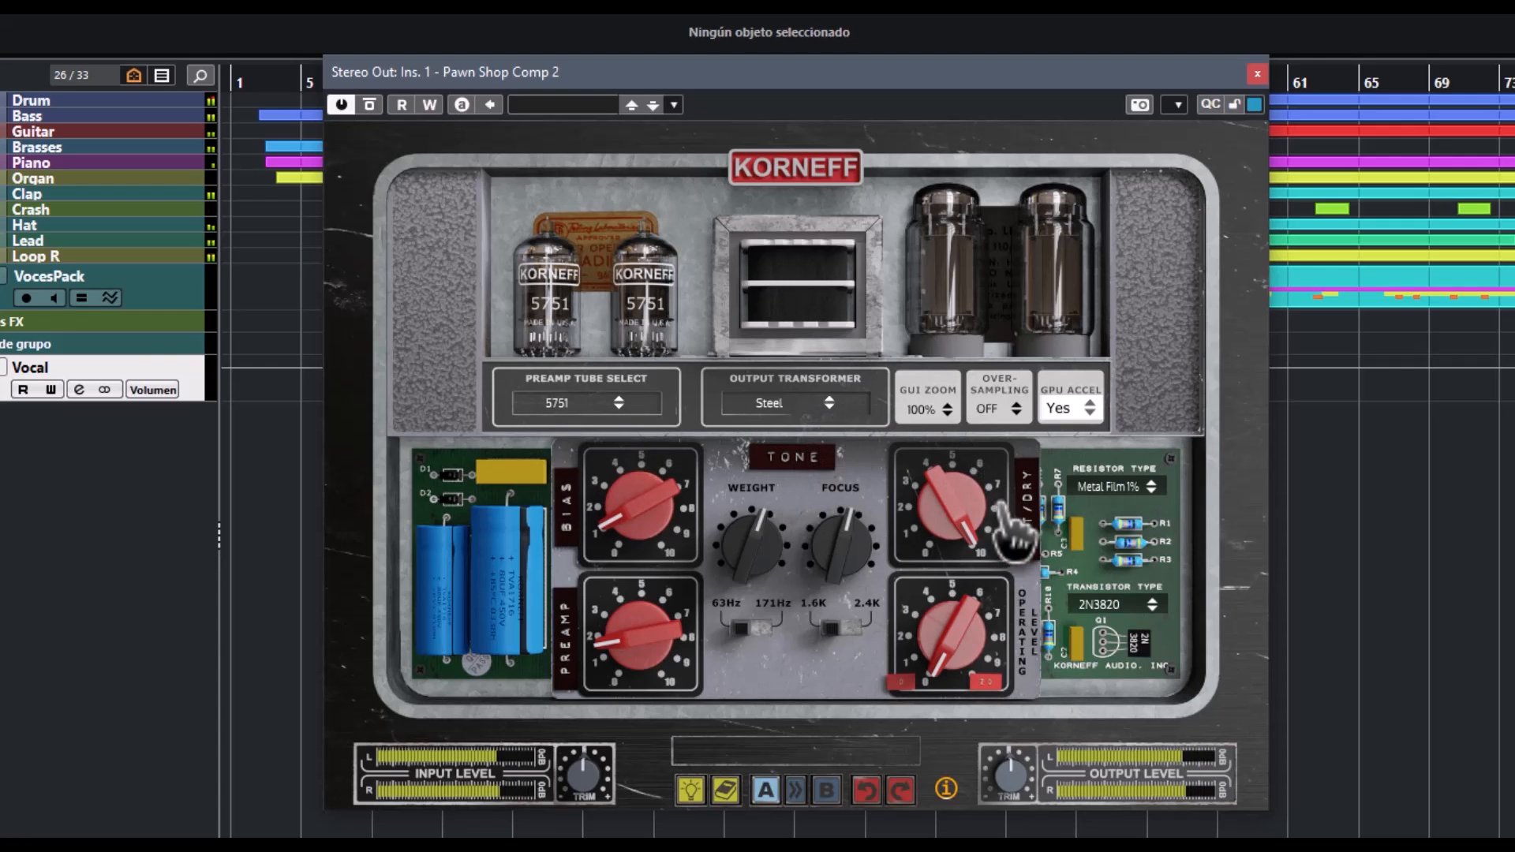
- Try Carbon 5% resistors, settle on Carbon Comp, and set the transistor type to 2N5486
left_click(1146, 487)
left_click(1154, 536)
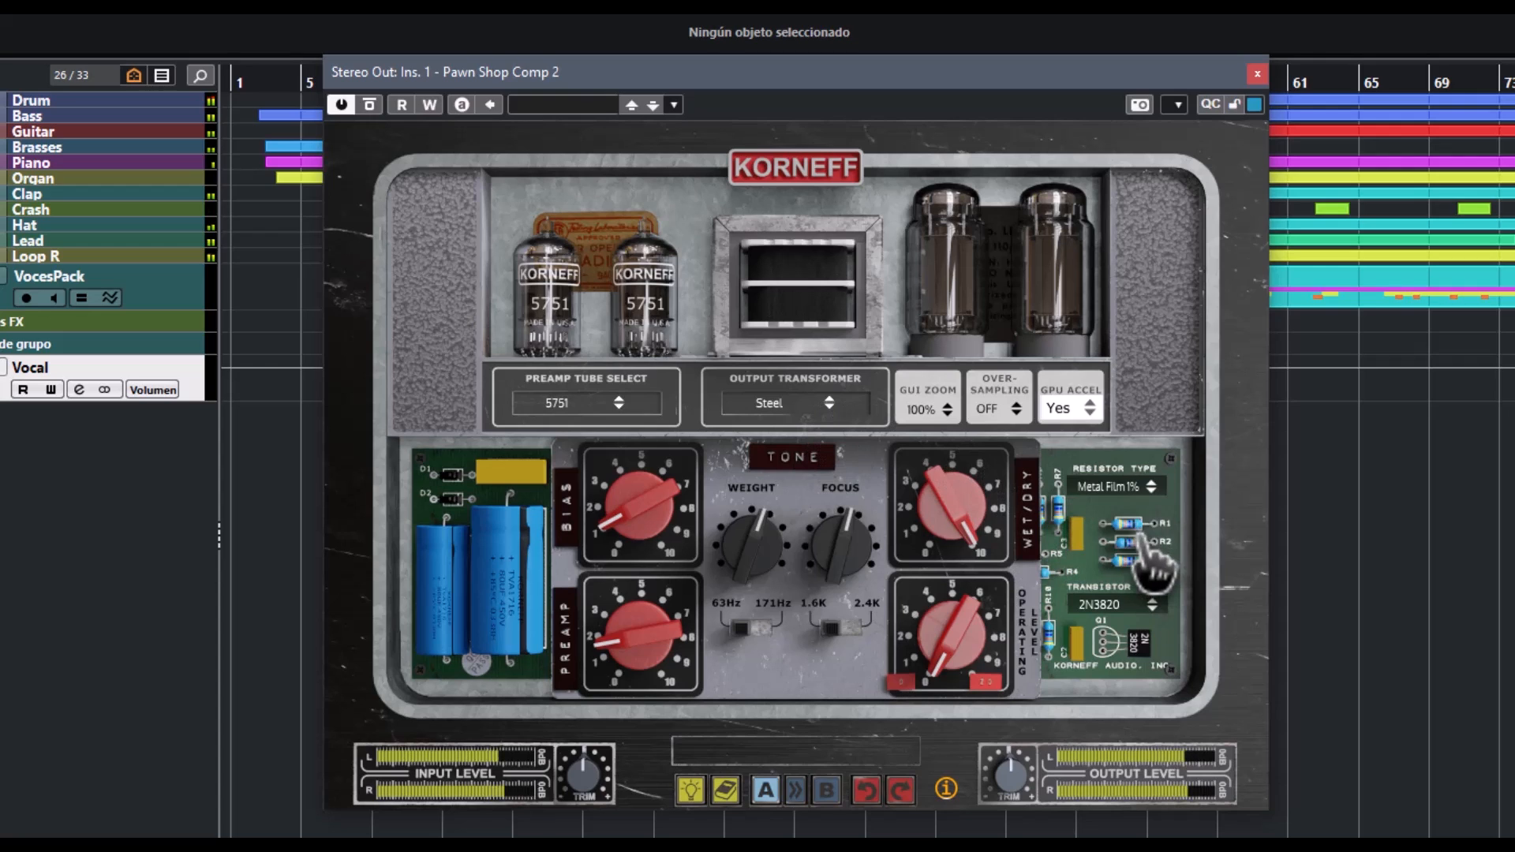
left_click(1151, 491)
left_click(1143, 551)
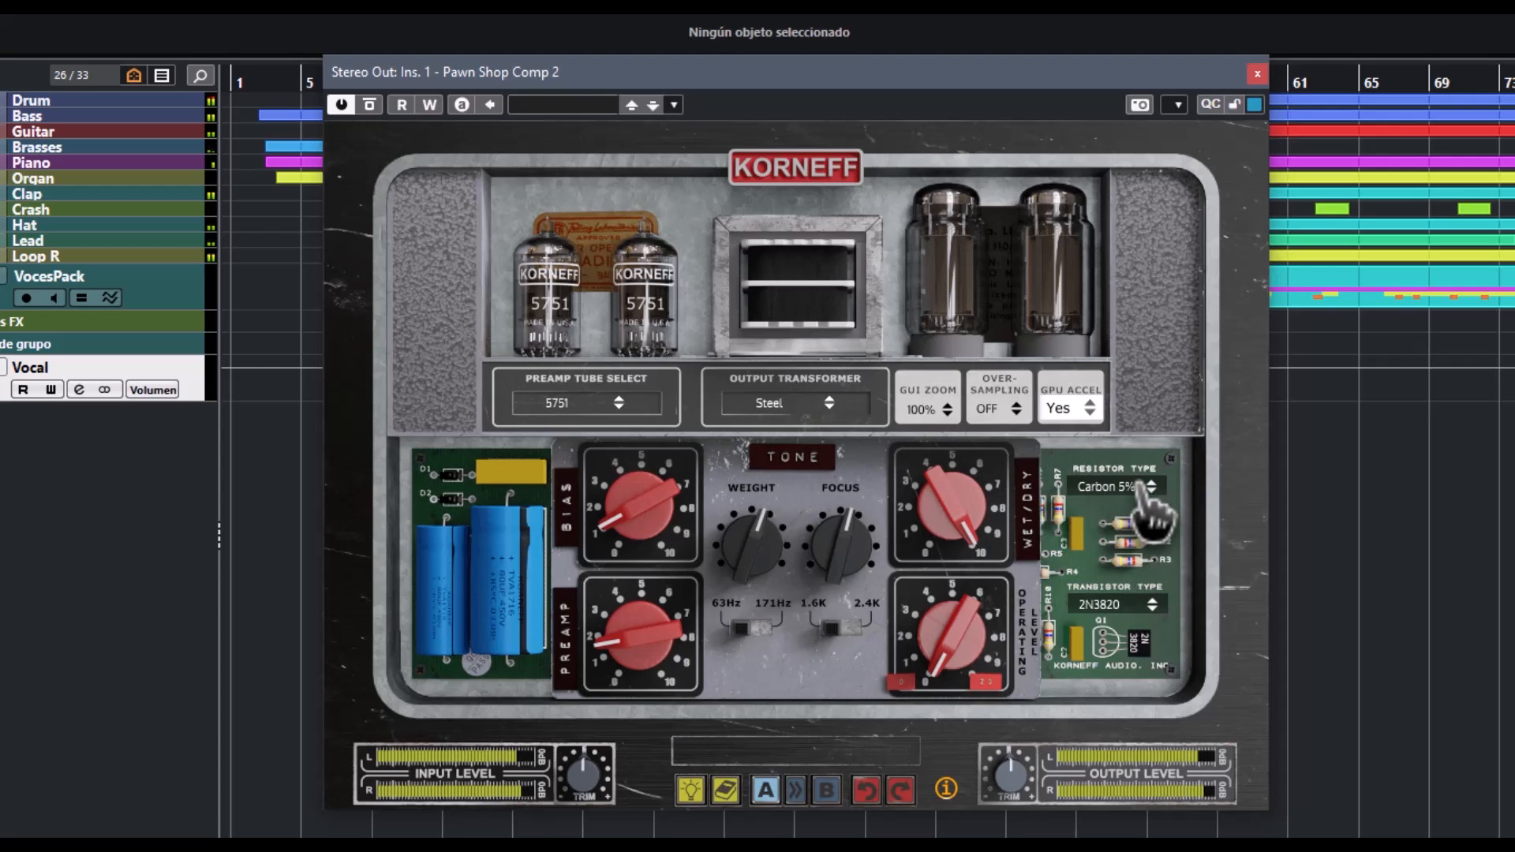
left_click(1148, 490)
left_click(1128, 571)
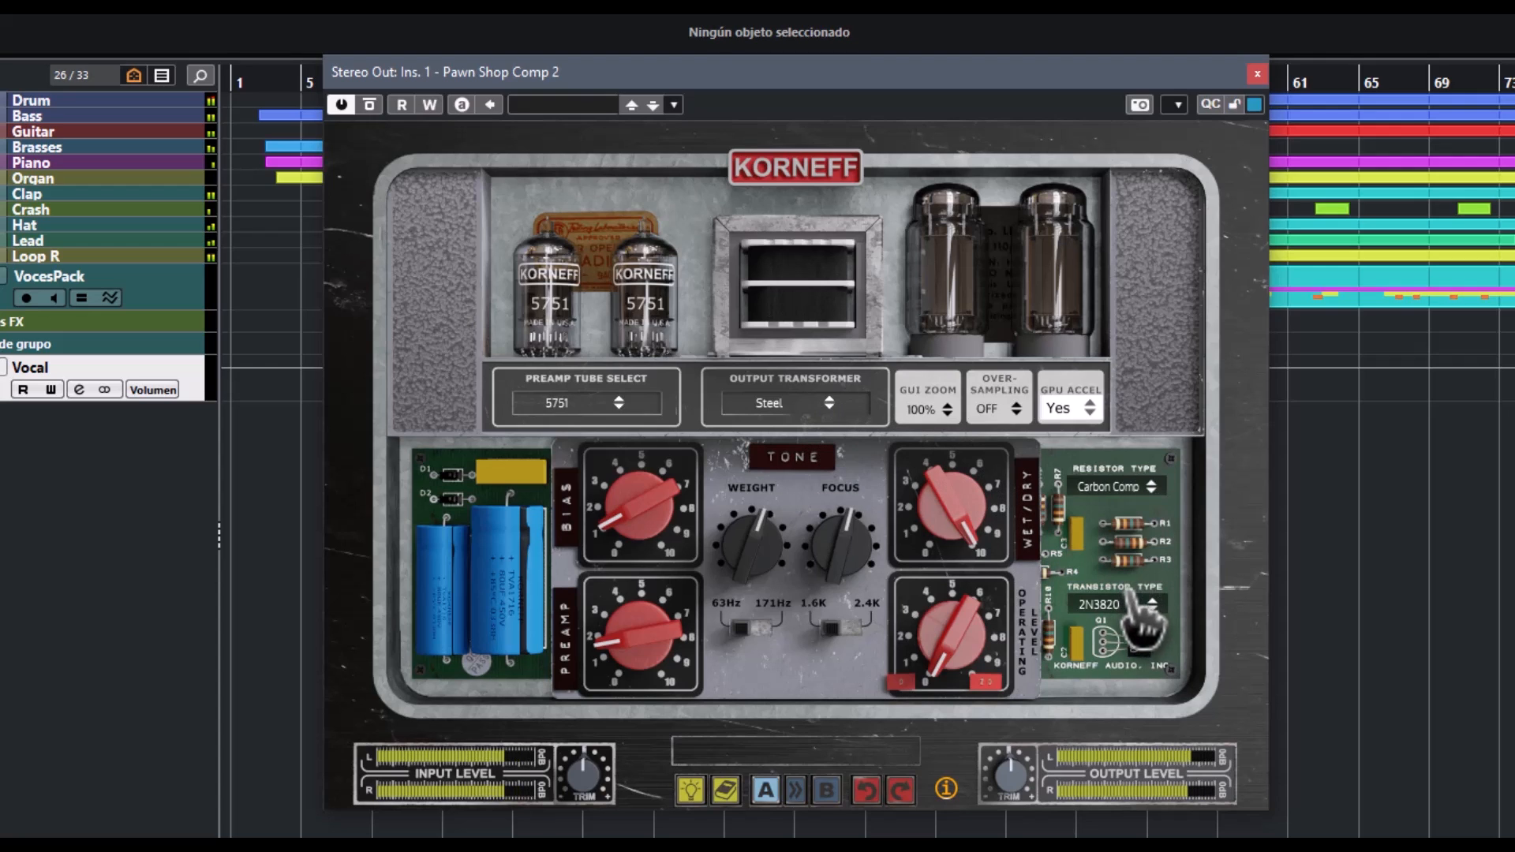
left_click(1148, 609)
left_click(1129, 630)
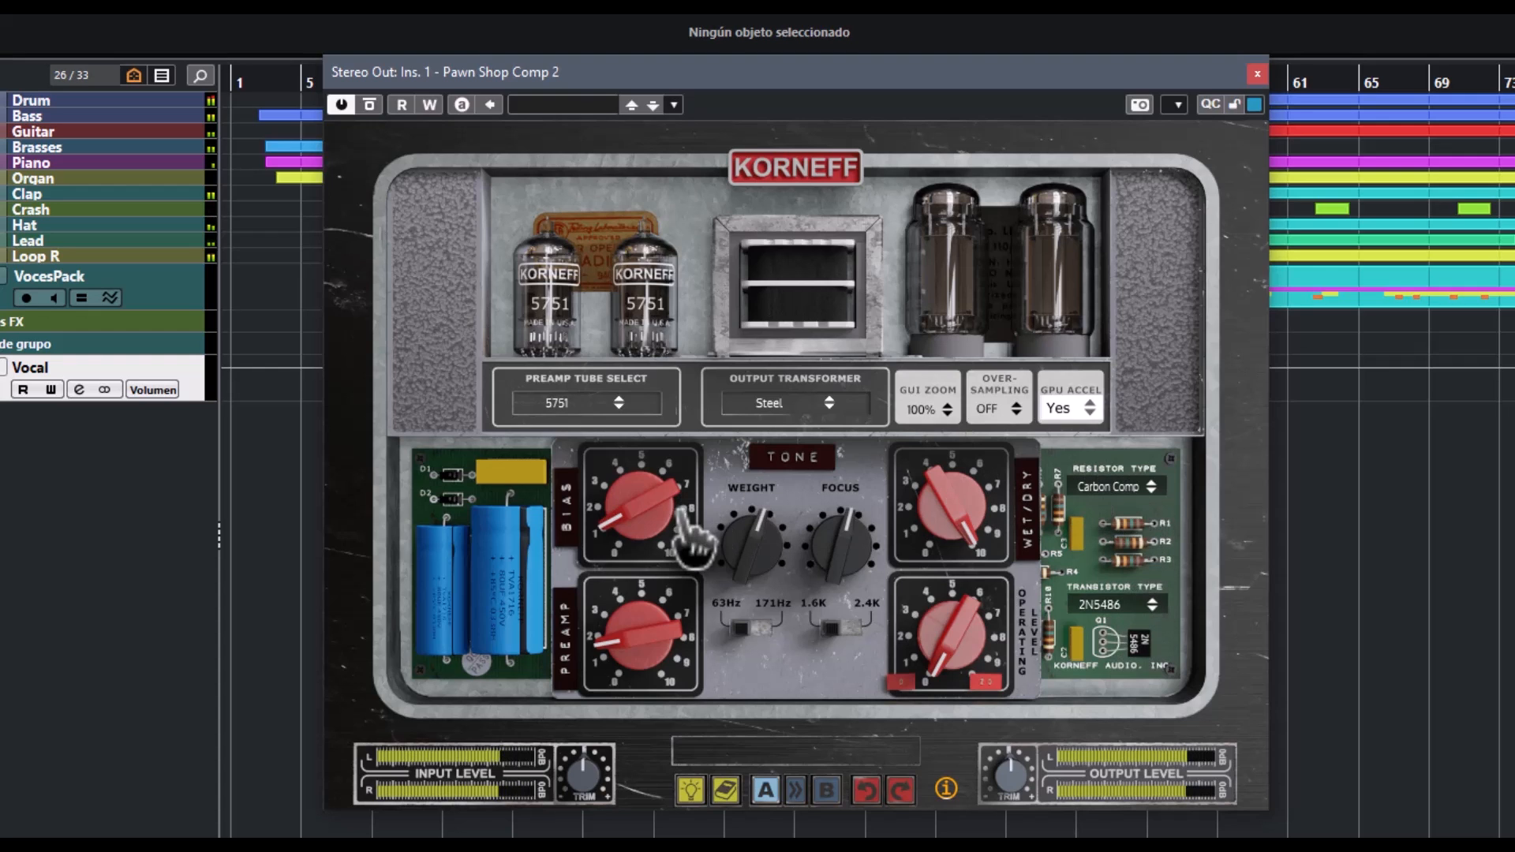
- Turn the Bias down to 0 and fit ECC83 preamp tubes with the Iron output transformer
left_click_drag(639, 513, 629, 667)
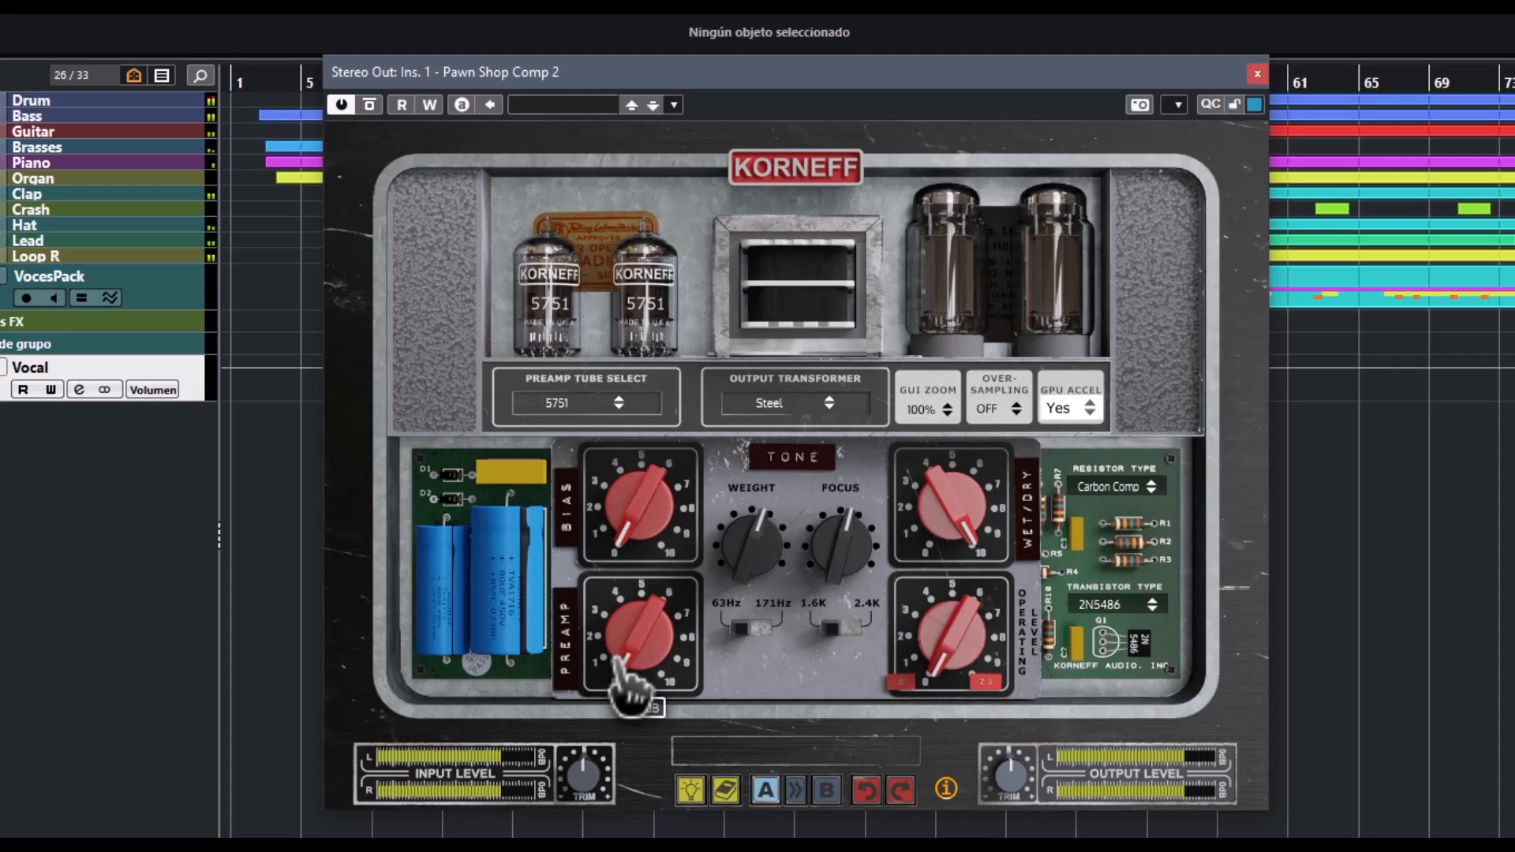
left_click(618, 405)
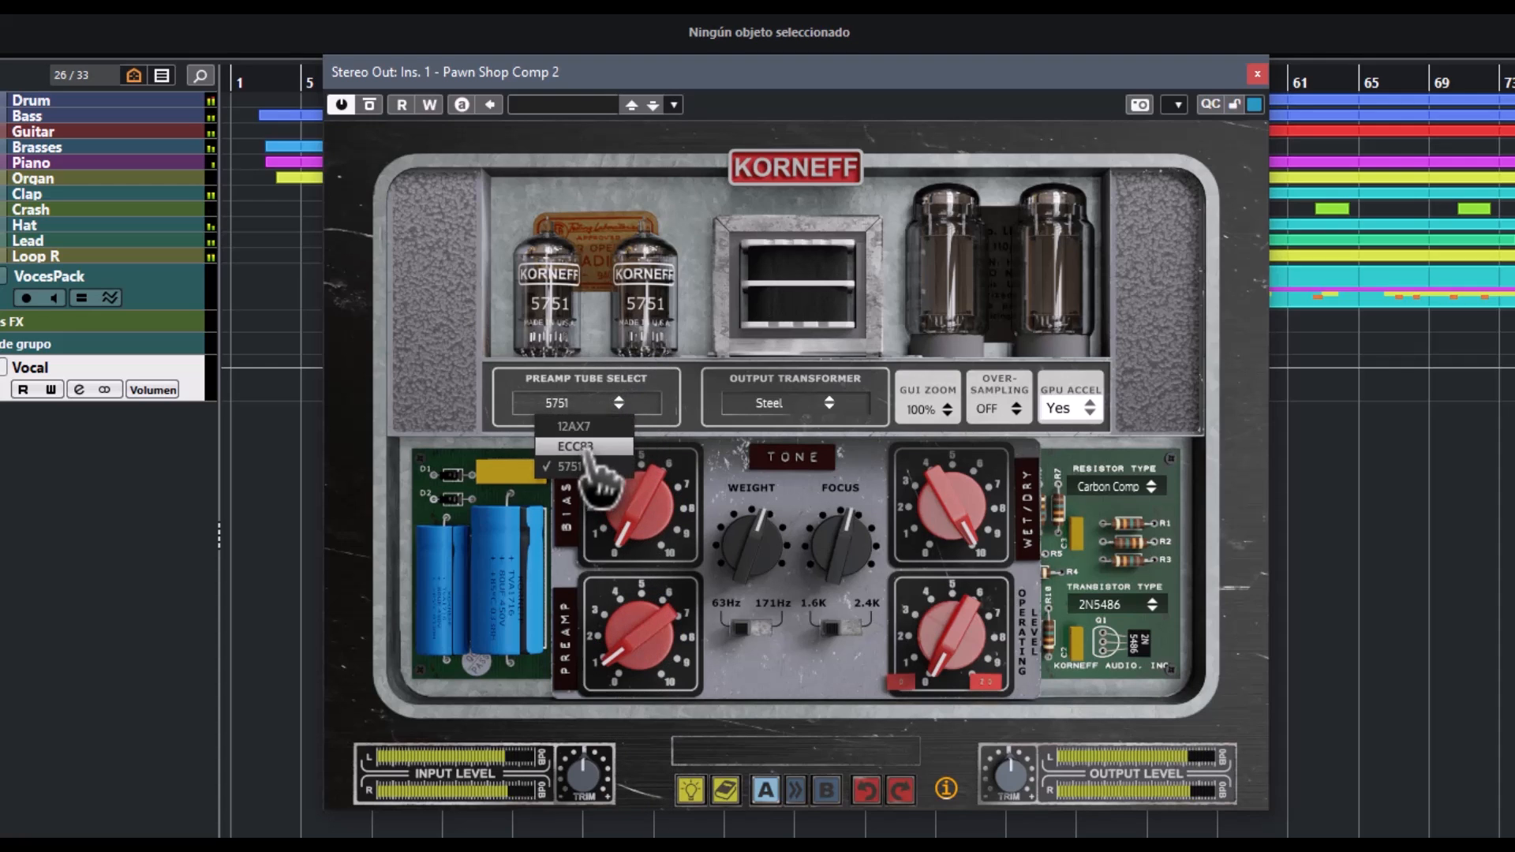
left_click(600, 441)
left_click(805, 410)
left_click(809, 446)
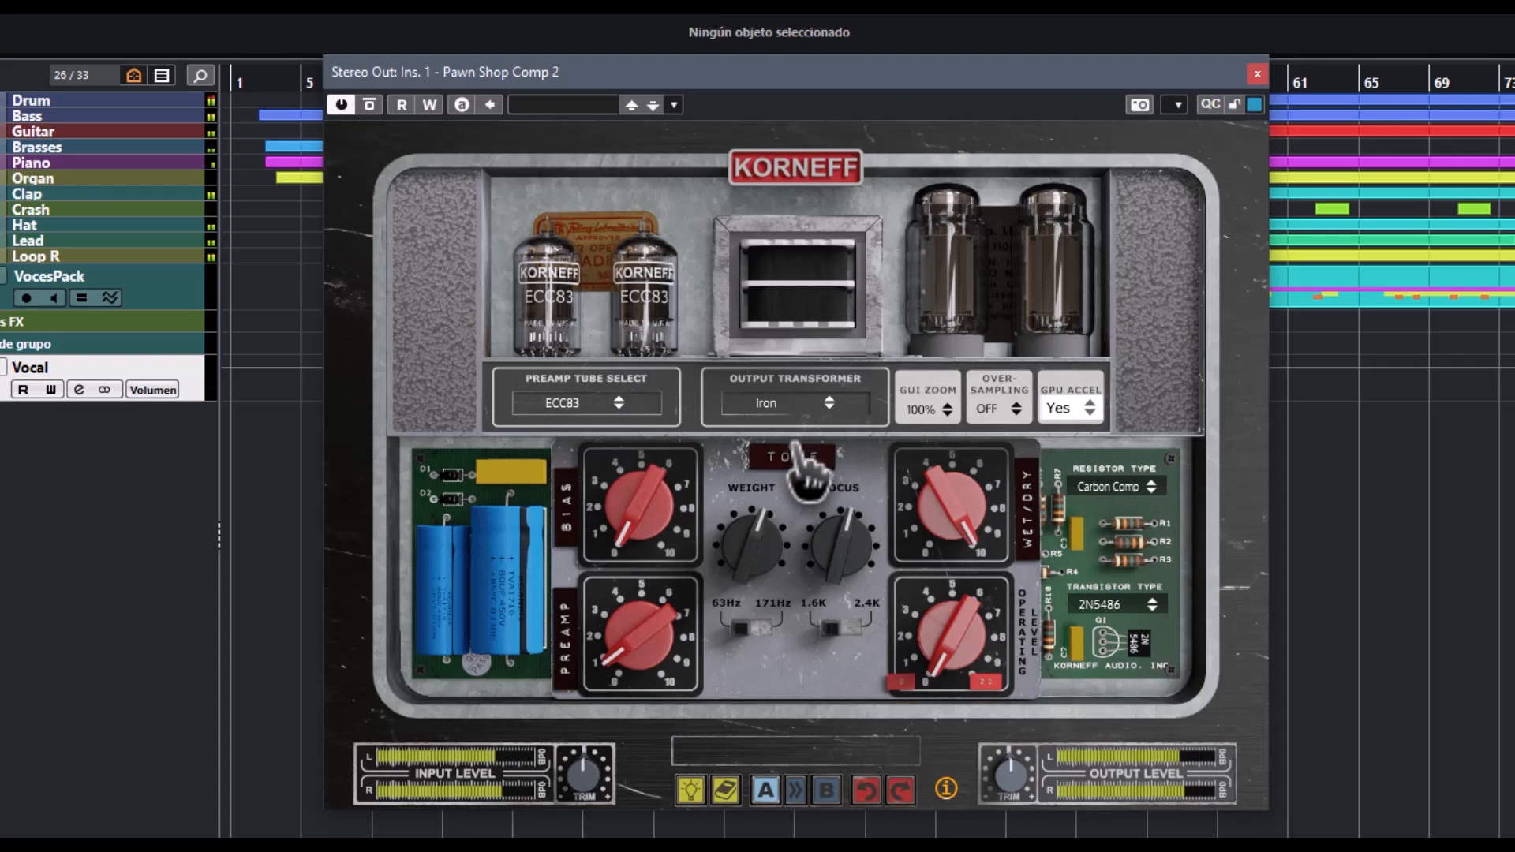
- Set the resistor type to Carbon 5% and the transistor type to 2N3820
left_click(1149, 488)
left_click(1149, 552)
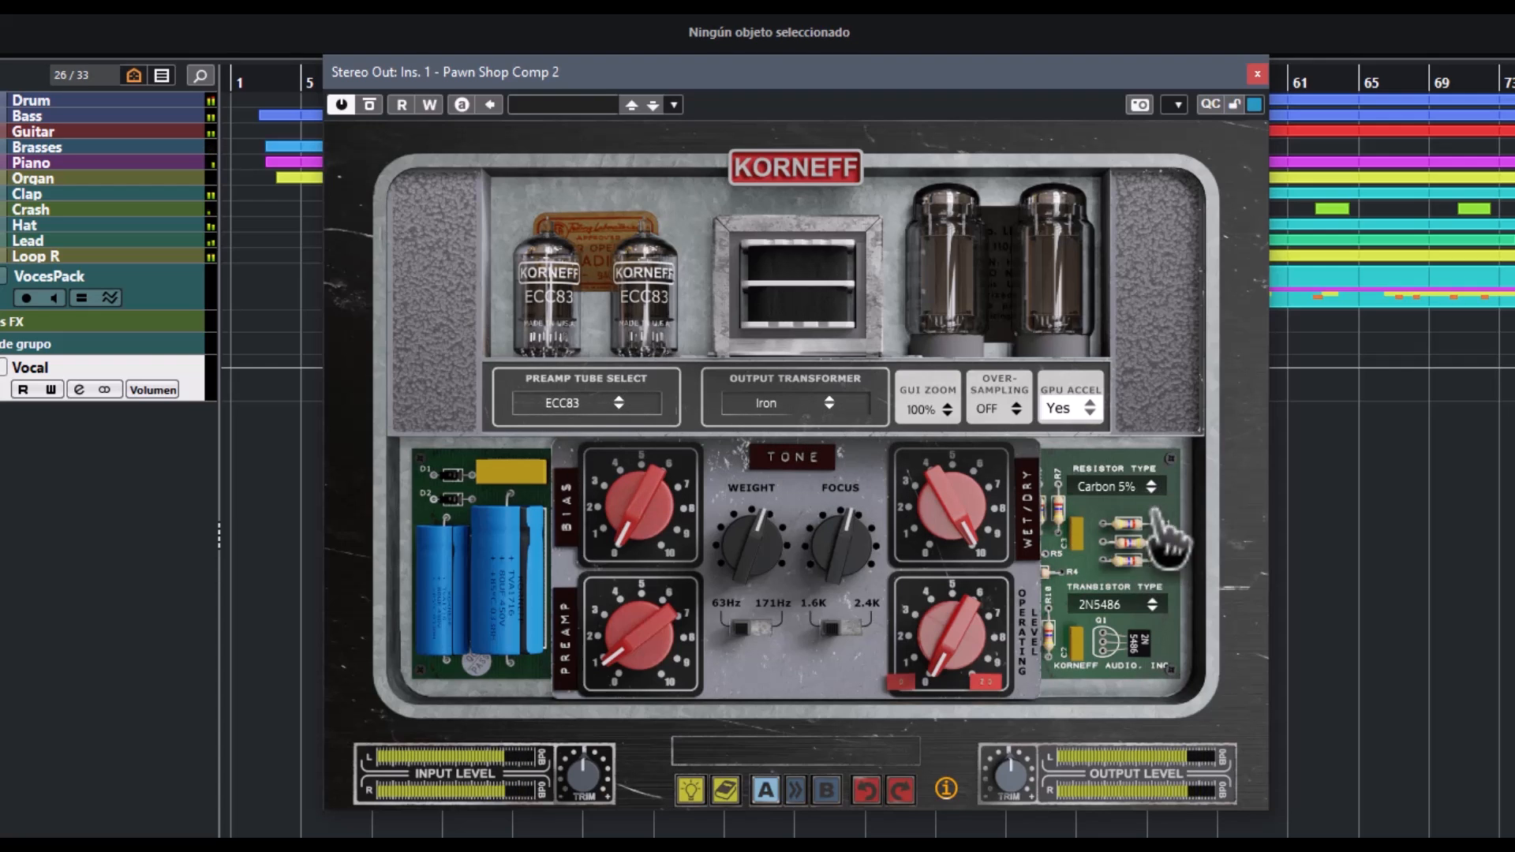
left_click(1151, 605)
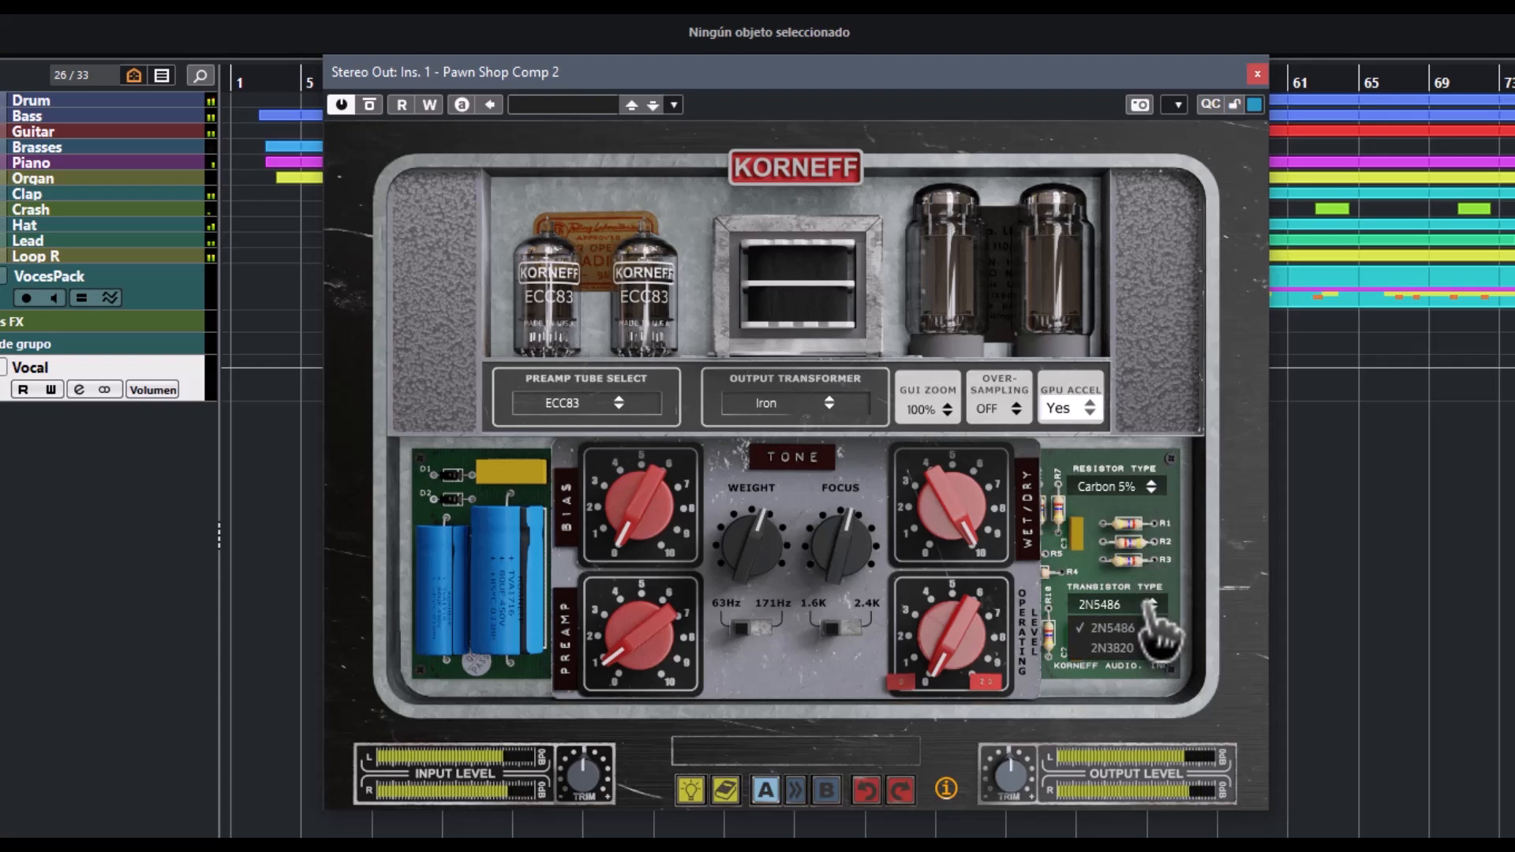
left_click(1143, 647)
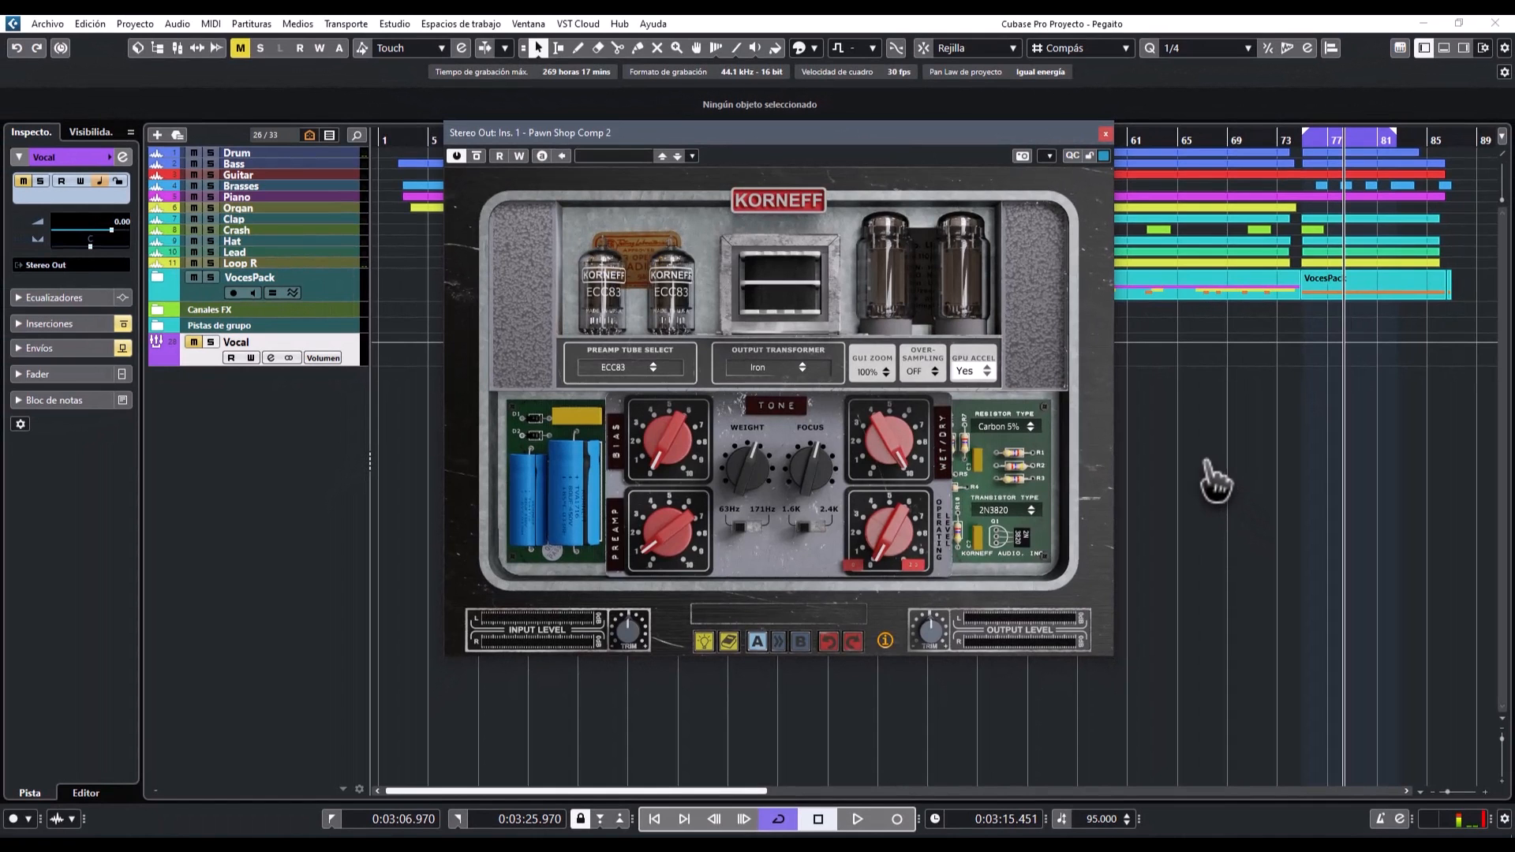
- Flip the compressor between its front and internal panels, finish on the front panel, and shift the plugin window slightly over the project
left_click(779, 200)
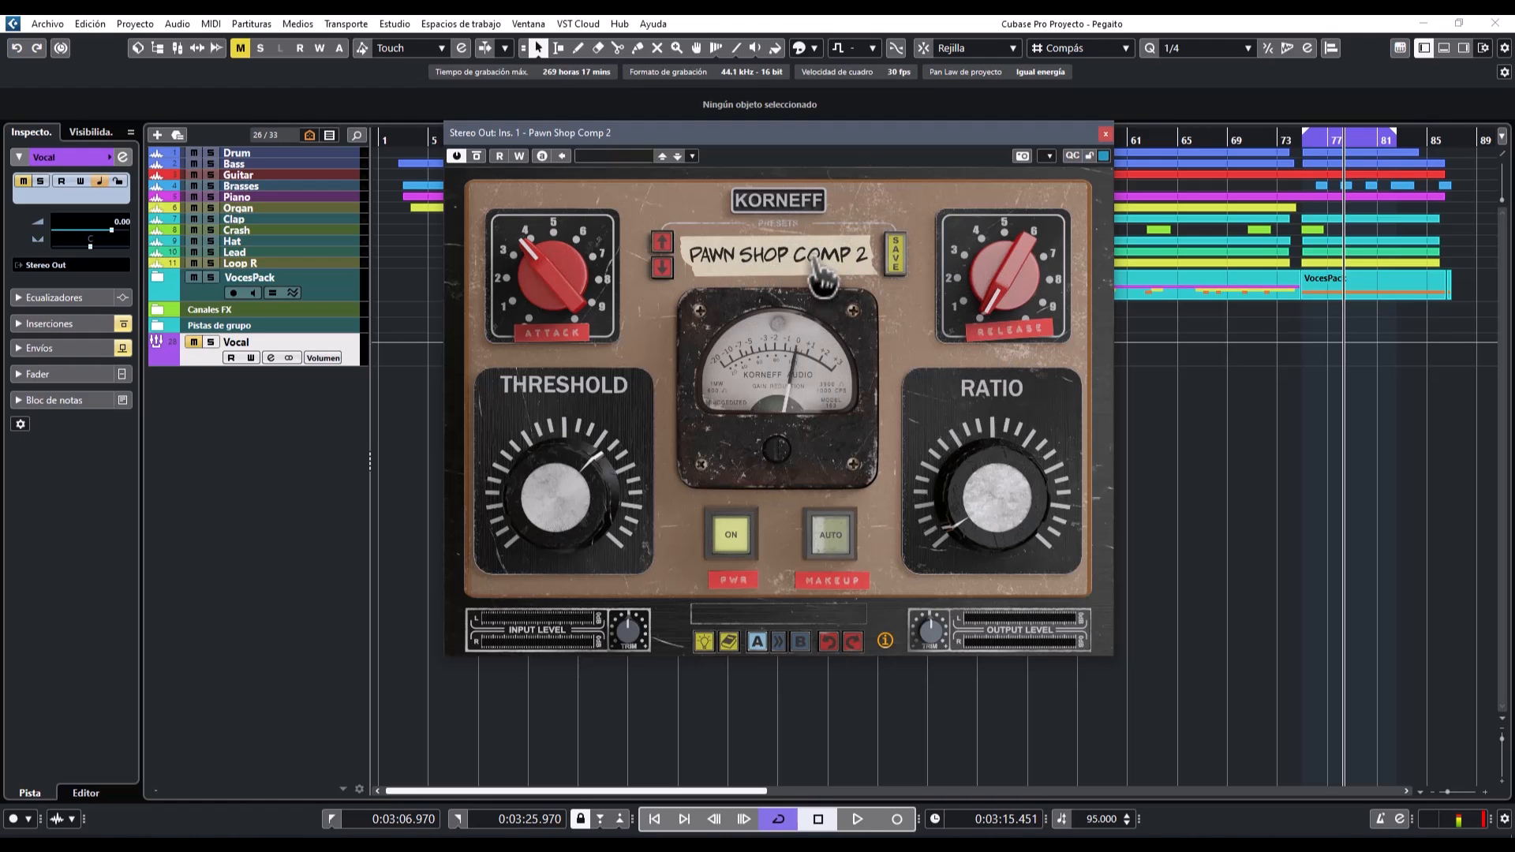
left_click(780, 202)
left_click(780, 202)
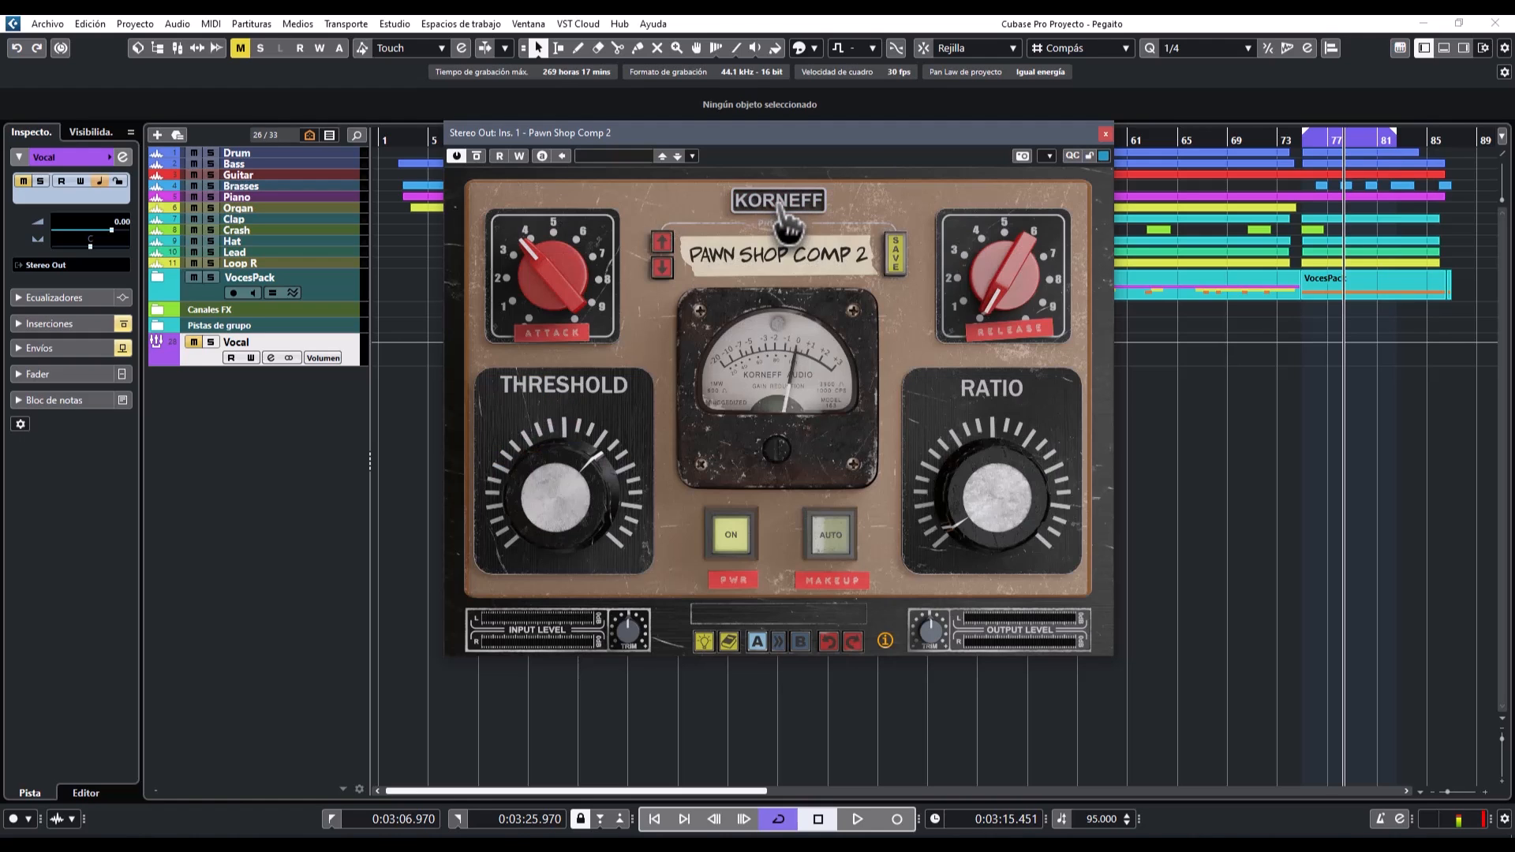
left_click(780, 202)
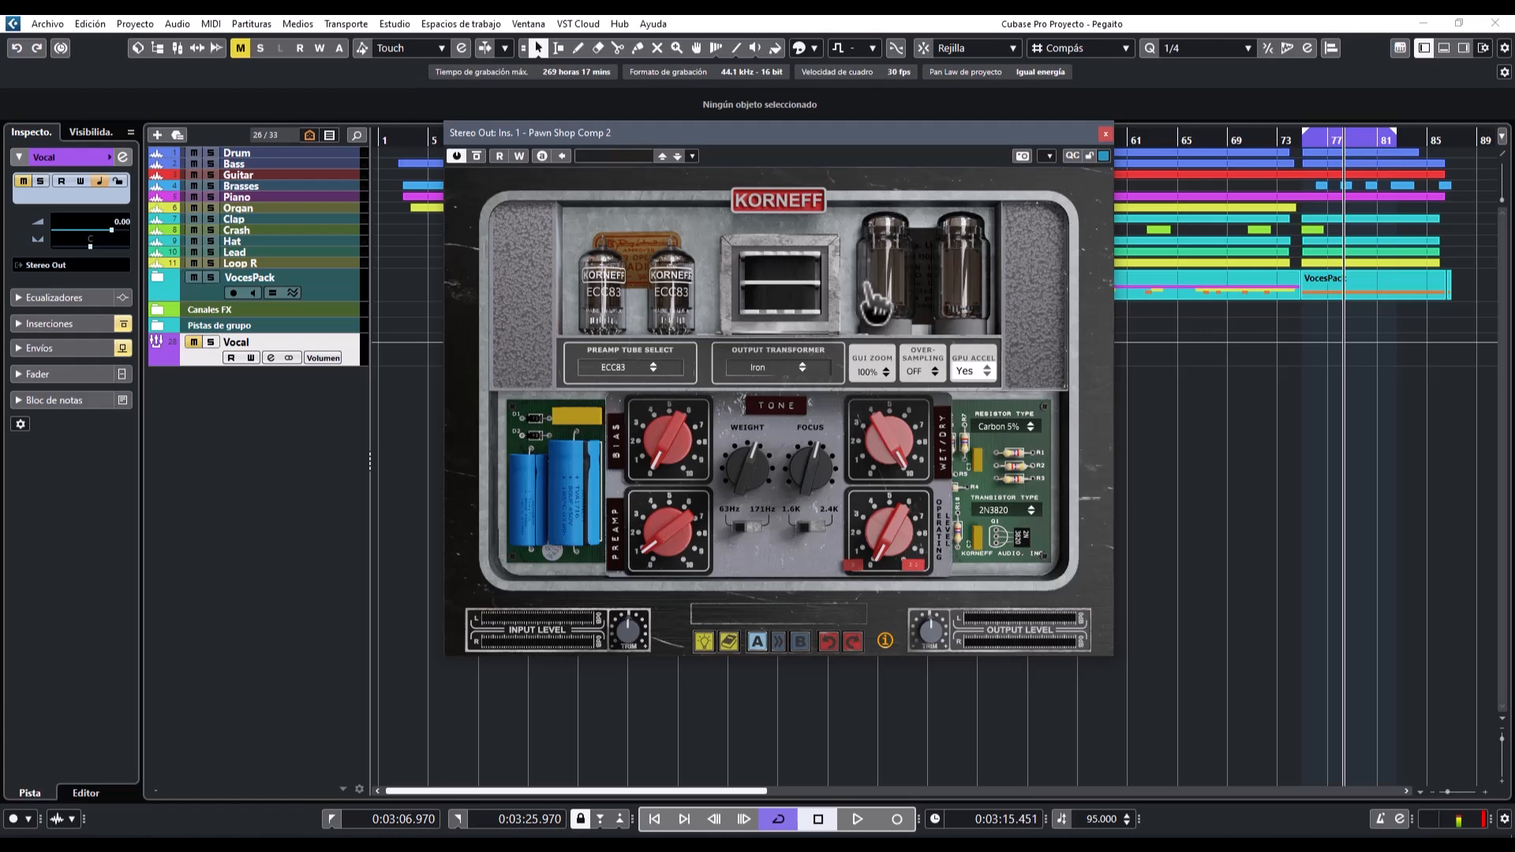
left_click(789, 207)
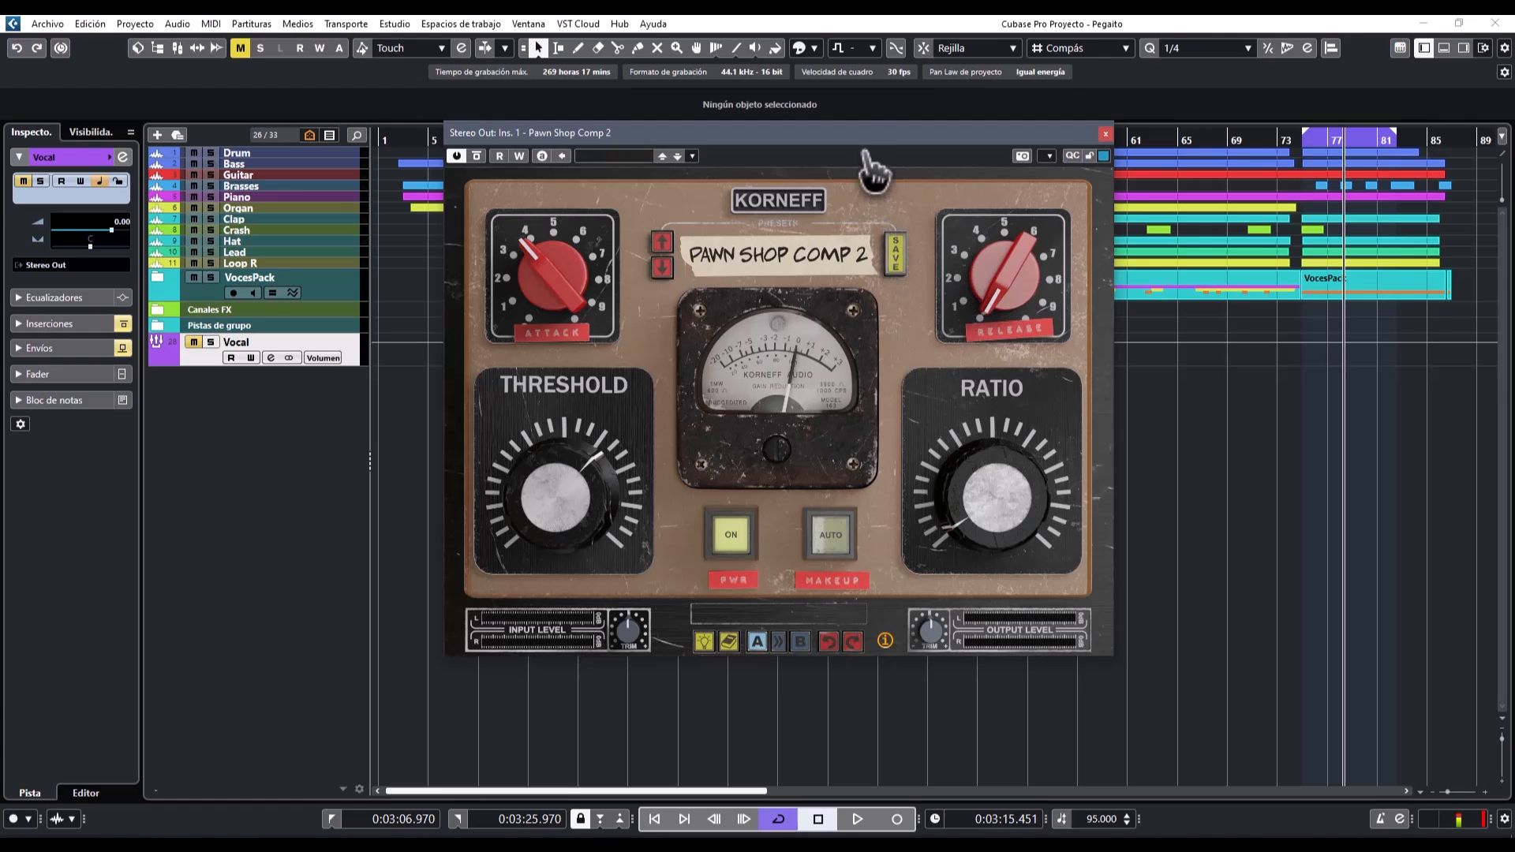
left_click_drag(846, 147, 796, 134)
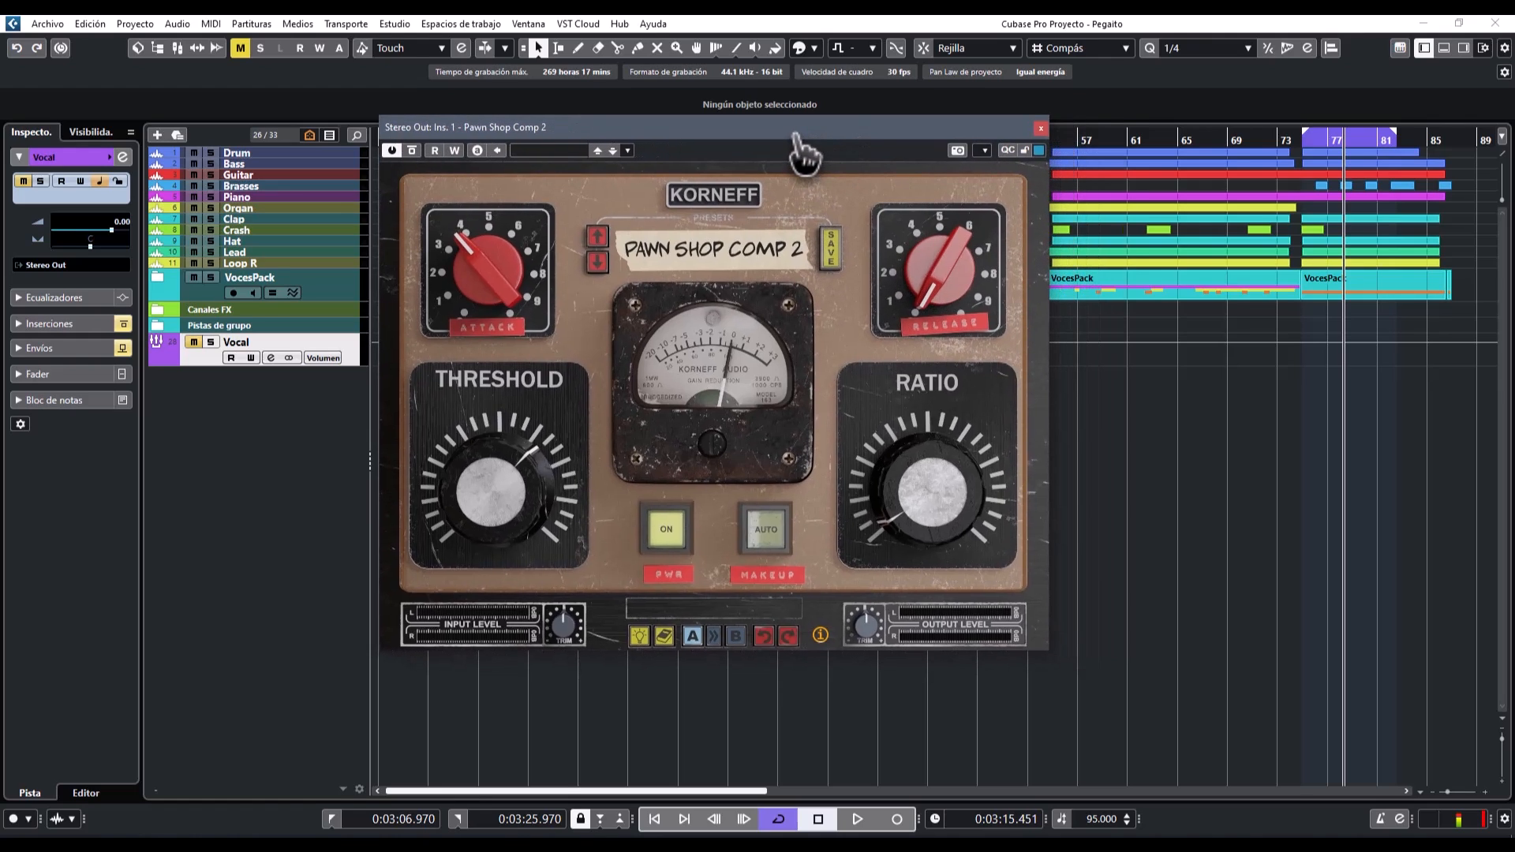